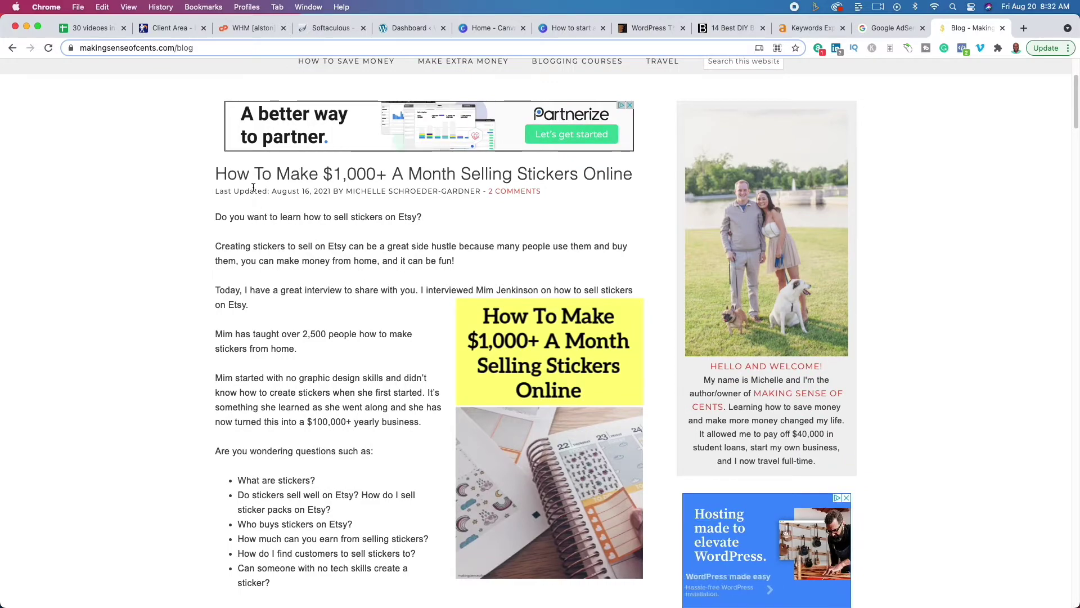
- Examine the posts on the Making Sense of Cents blog page to see which personal finance topics it covers
drag(343, 179, 120, 329)
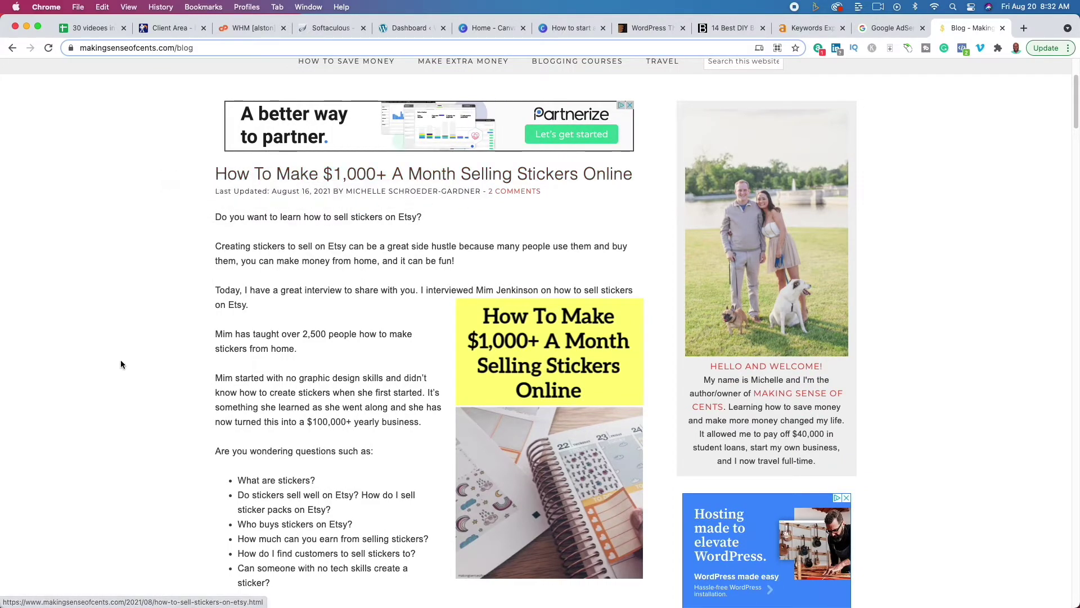
scroll(126, 389, down, 7)
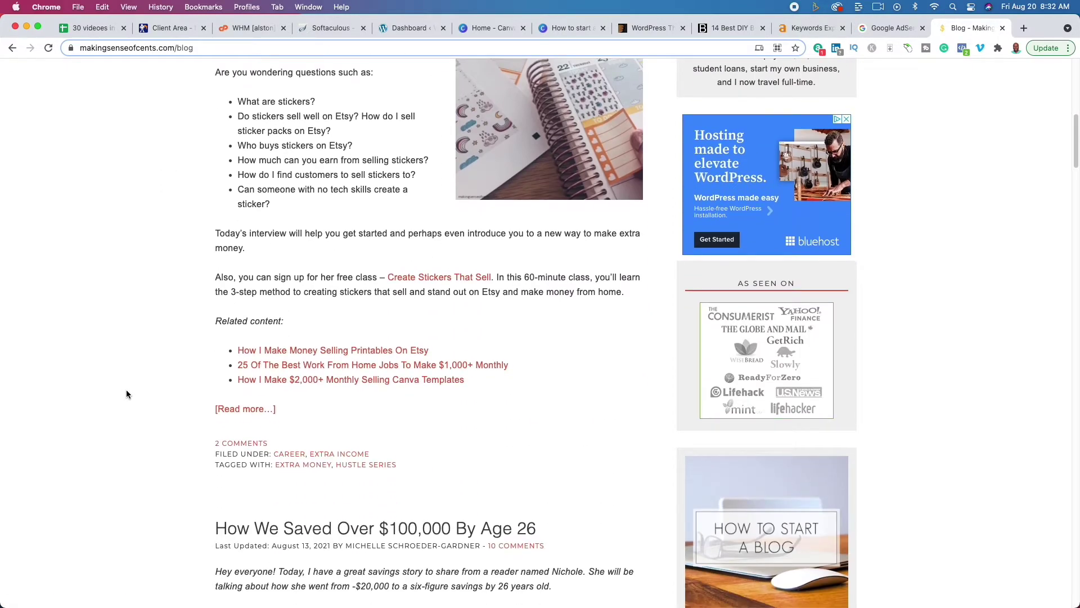
scroll(126, 394, down, 9)
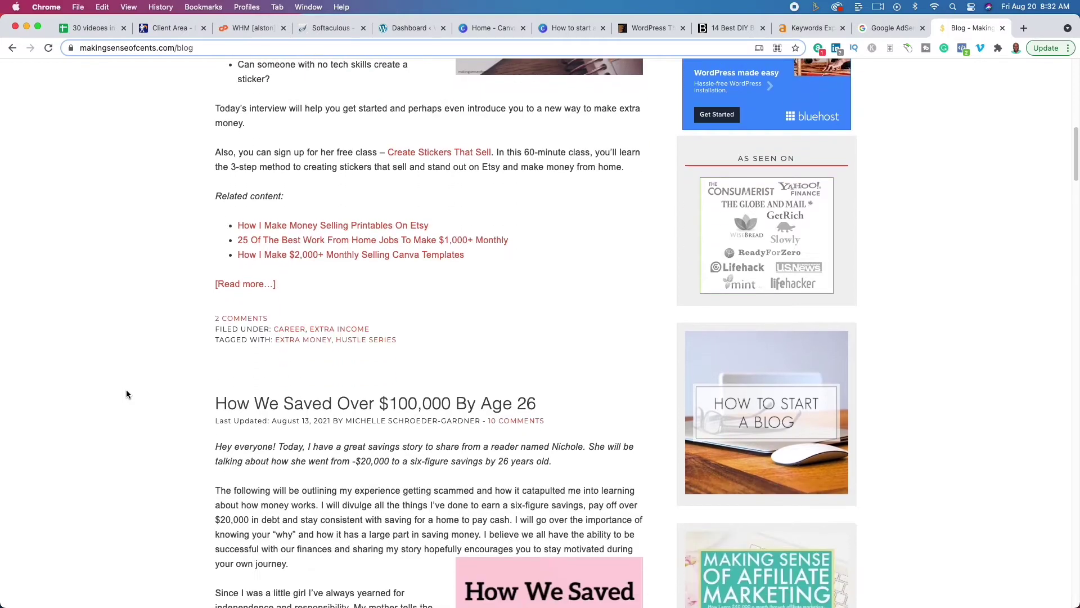
scroll(126, 394, down, 11)
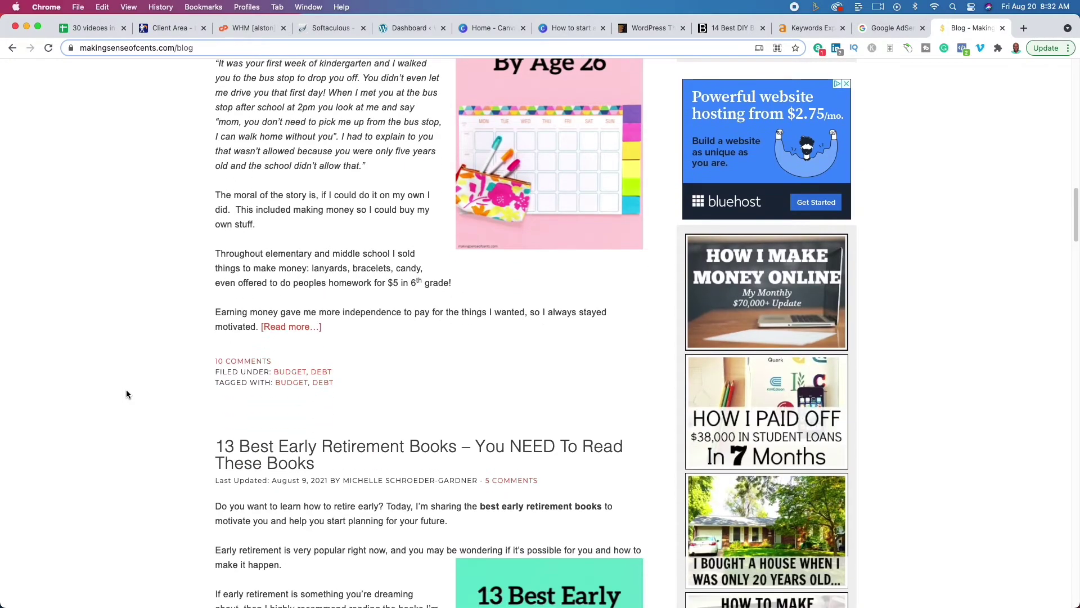
scroll(126, 394, down, 2)
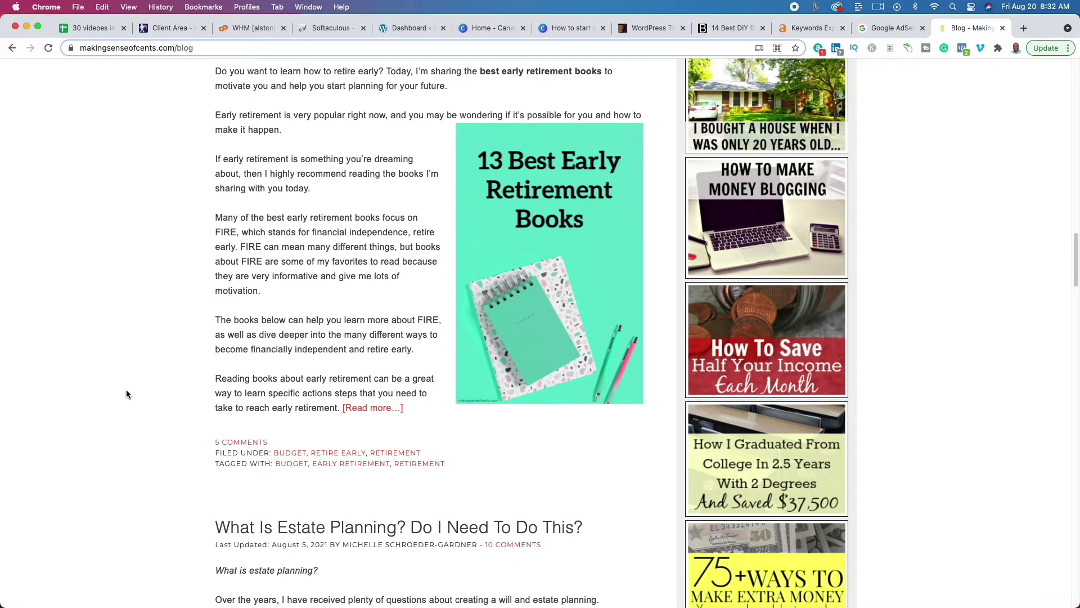
scroll(144, 442, down, 4)
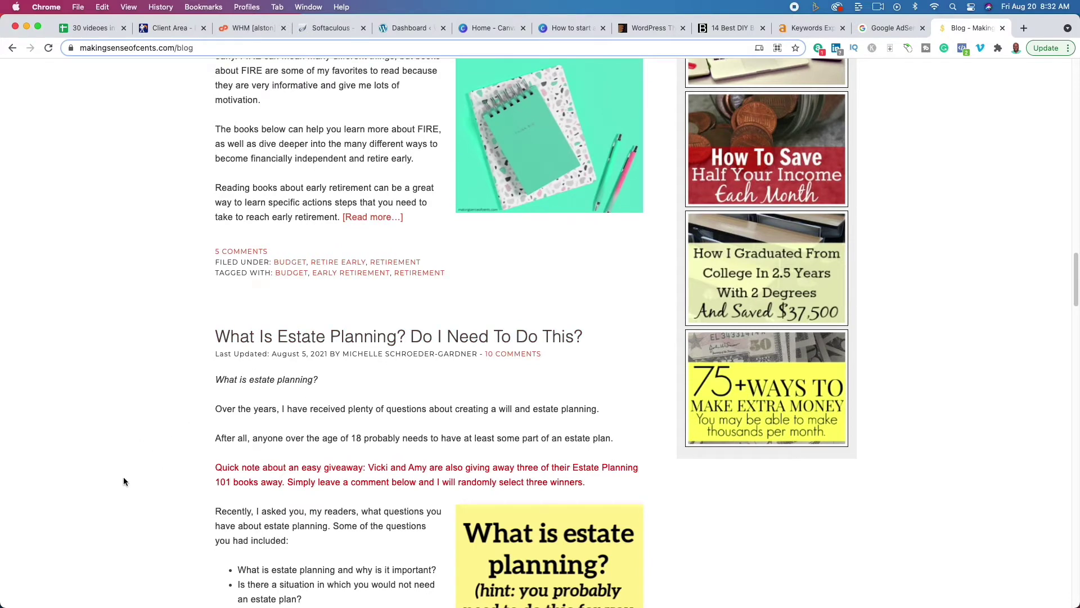
scroll(138, 462, down, 4)
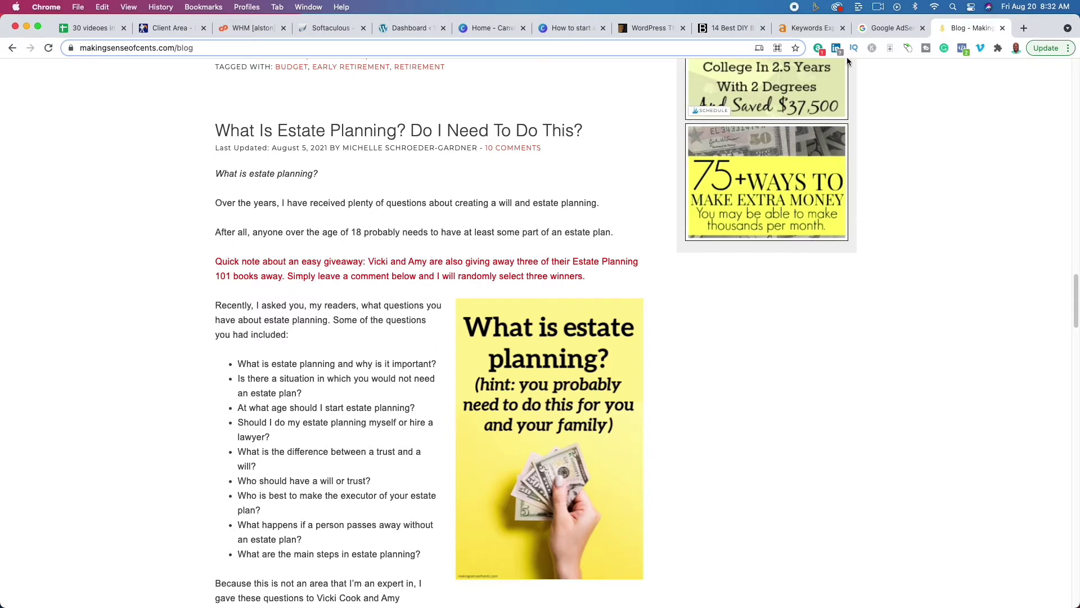
- Switch to Ahrefs Keywords Explorer and look up the keyword "personal finance" for Google in the United States
click(815, 31)
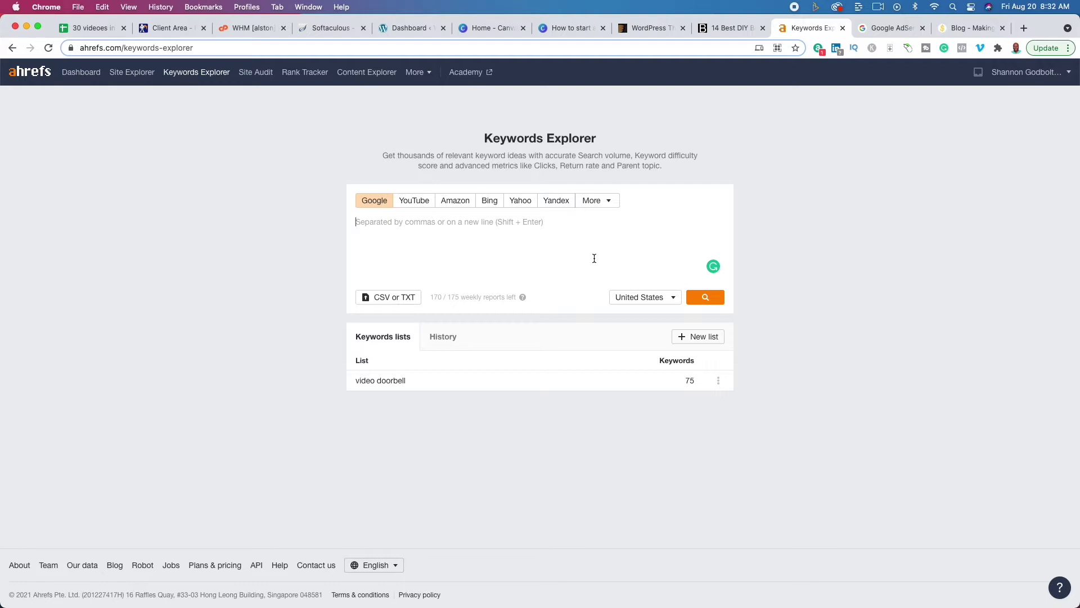
text(pers)
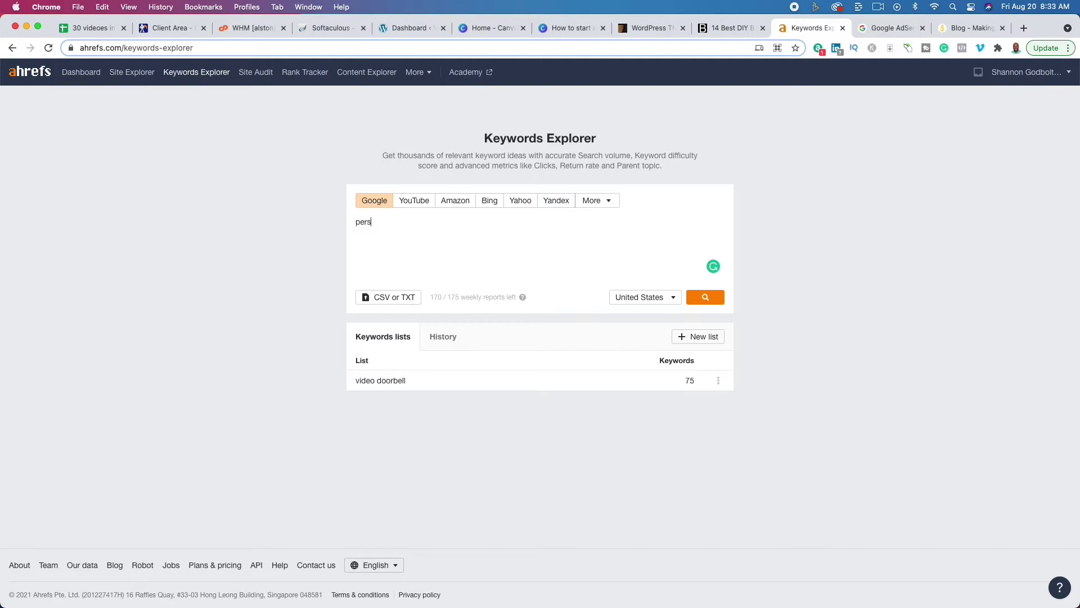
text(onal finance)
key(Return)
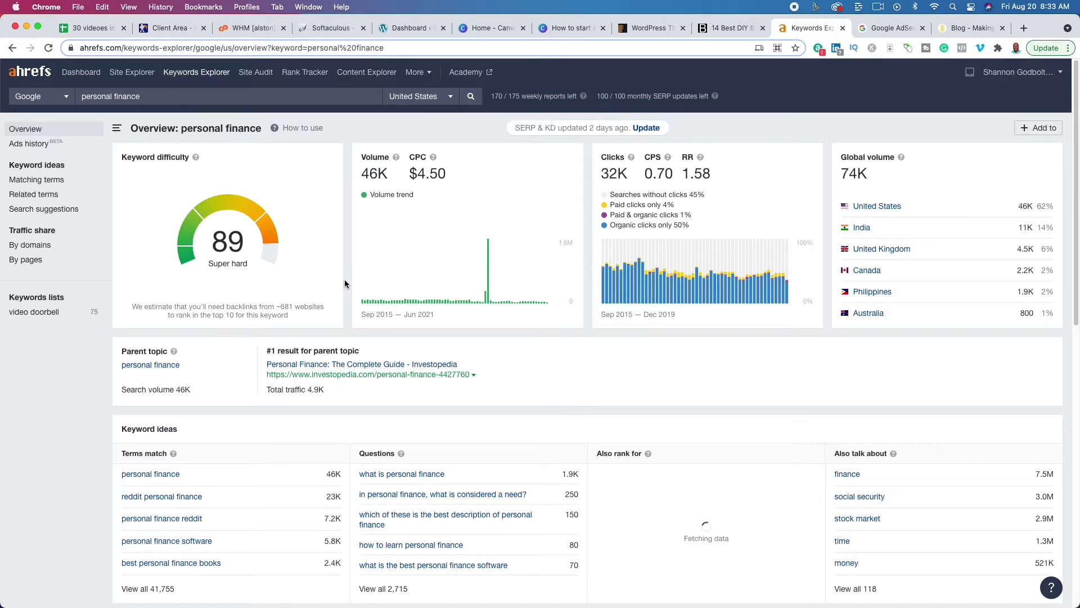
- Look up the keyword "savings" in place of the current keyword
click(246, 98)
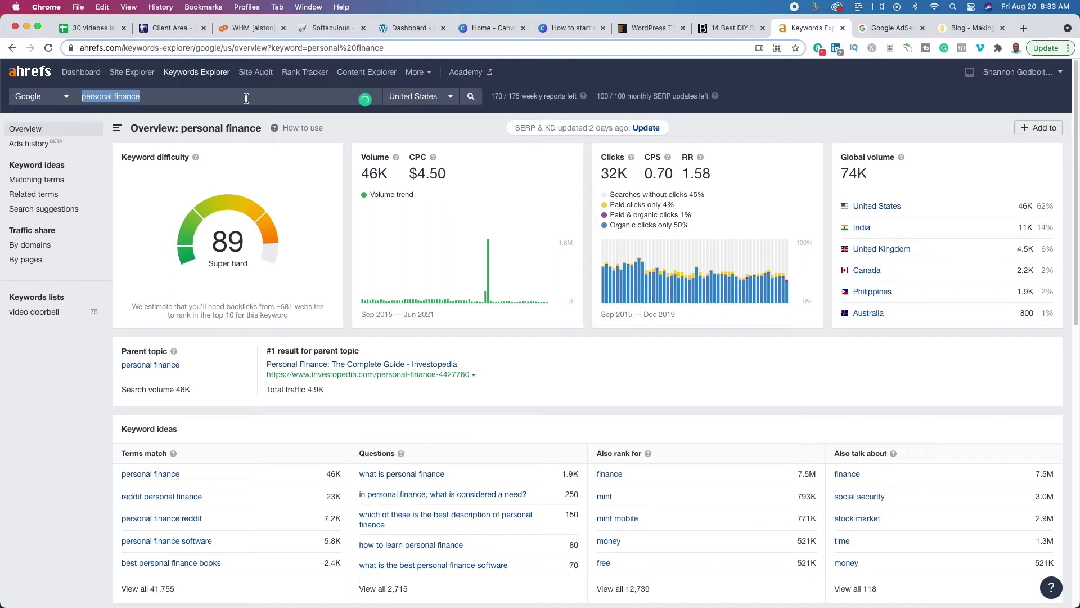
text(savings)
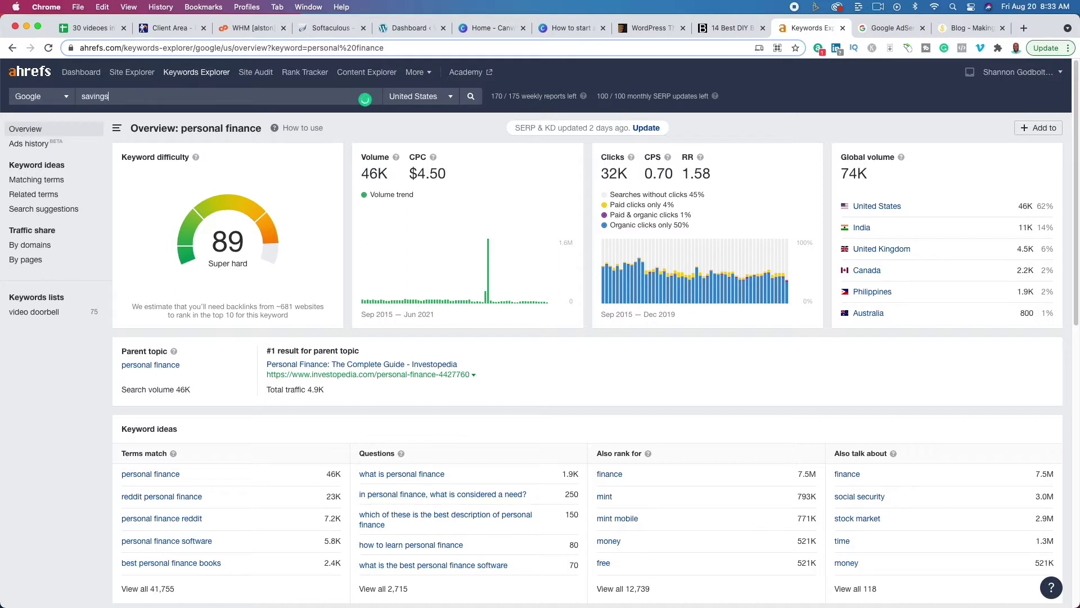
key(Return)
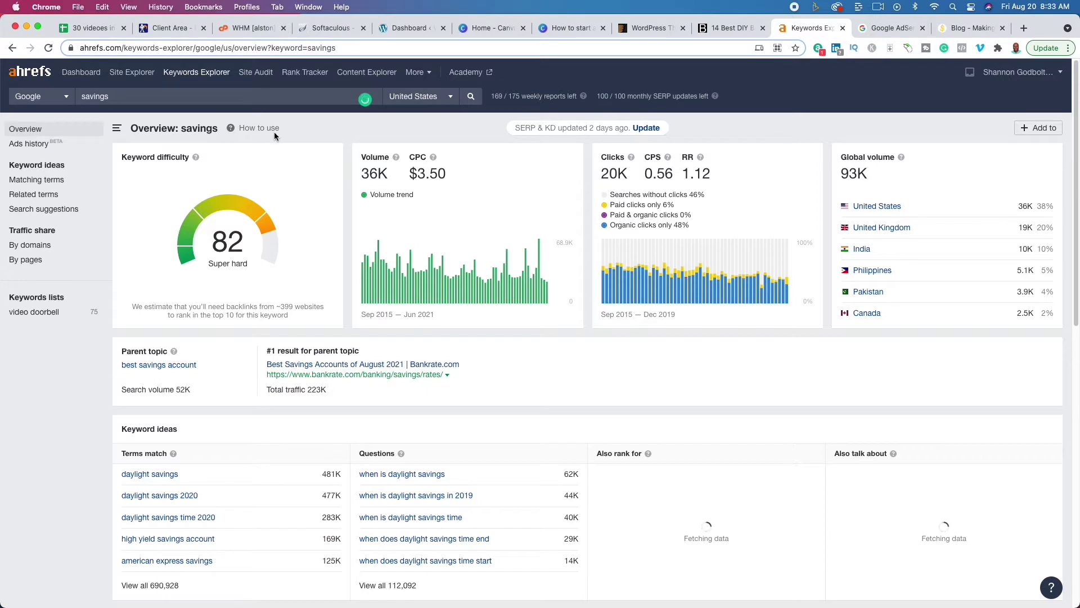
- Look up the keyword "personal investing" and show its matching terms
click(172, 97)
text(per)
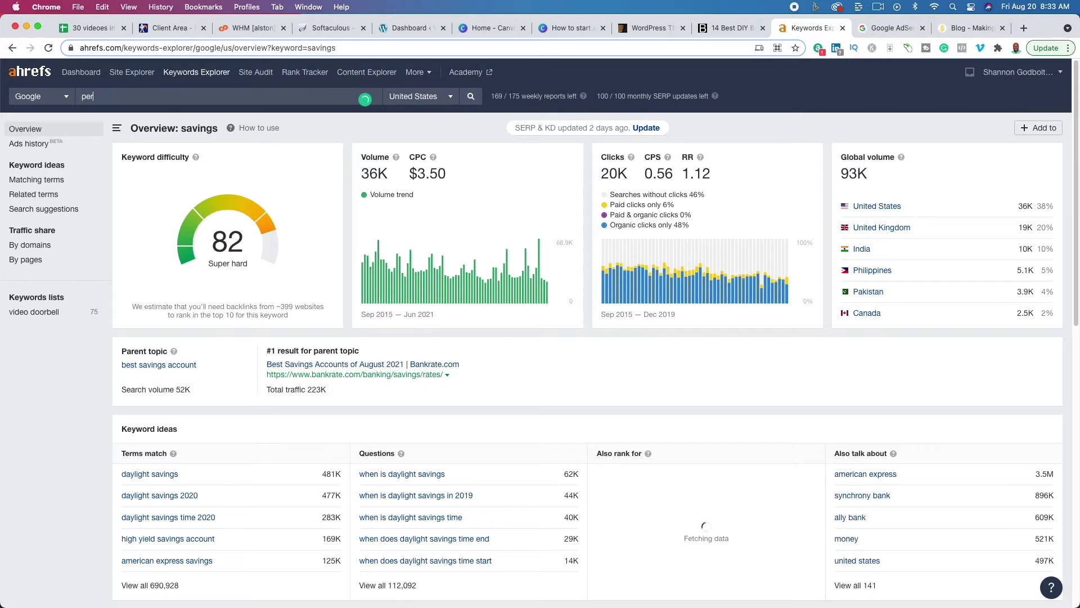
text(sonal investing)
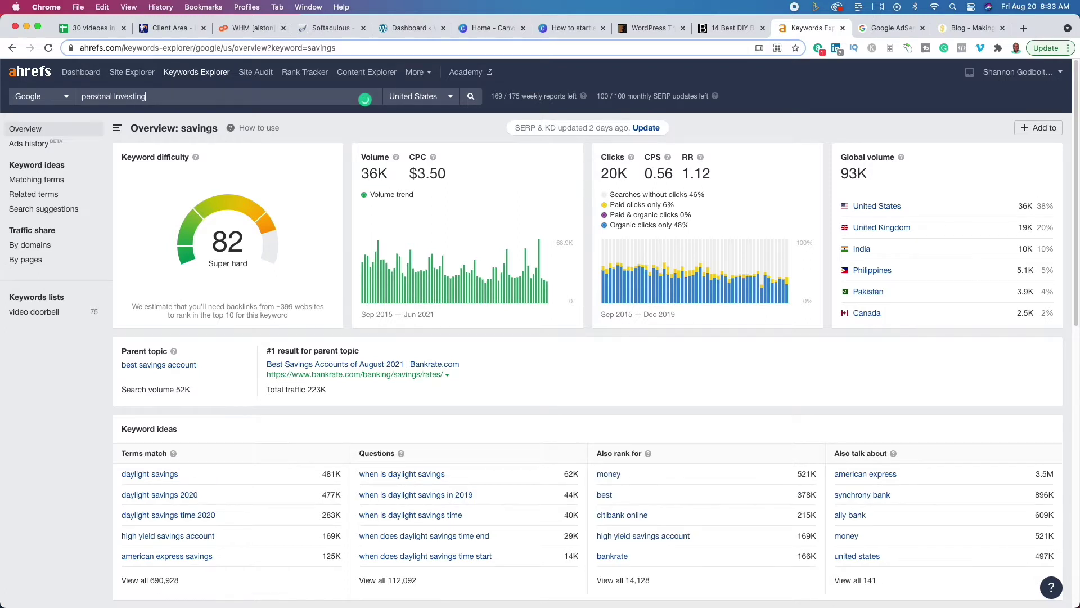
key(Return)
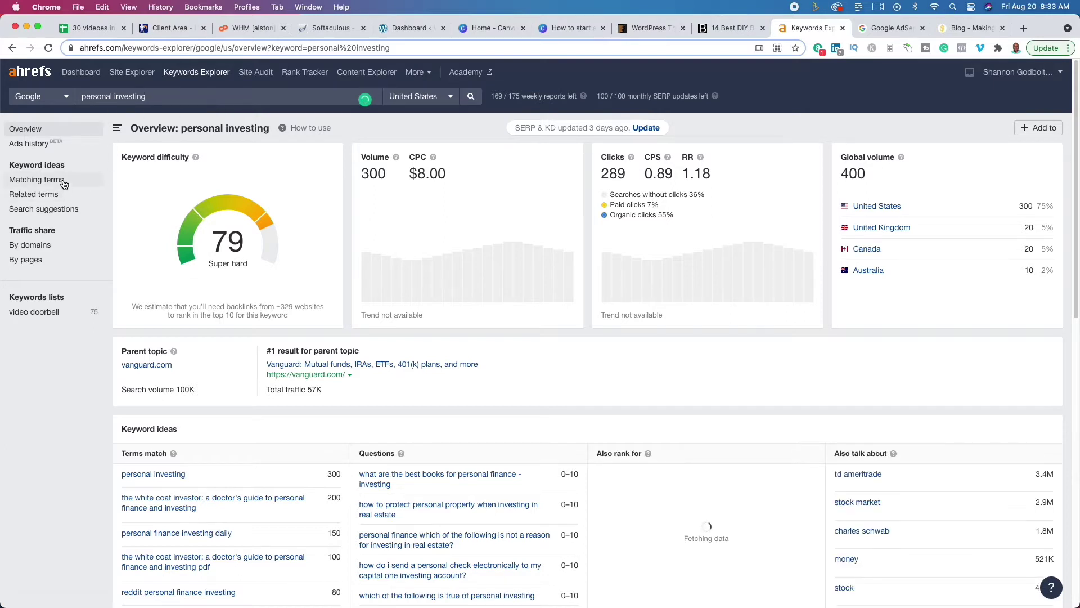
click(101, 182)
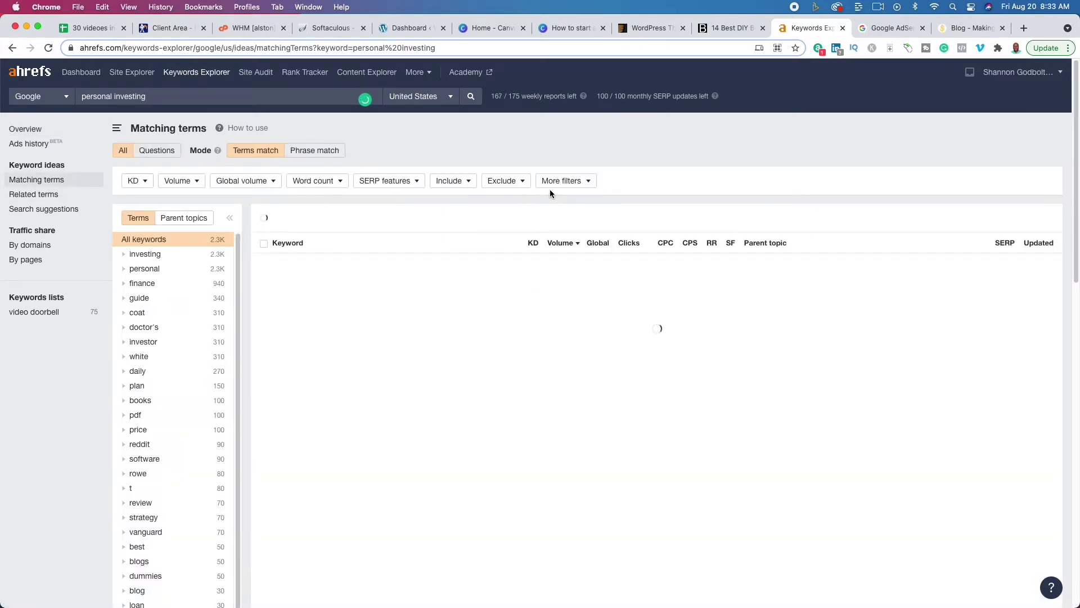
- Search the matching terms for "saving for" and look through the keyword ideas for narrower niches
click(258, 102)
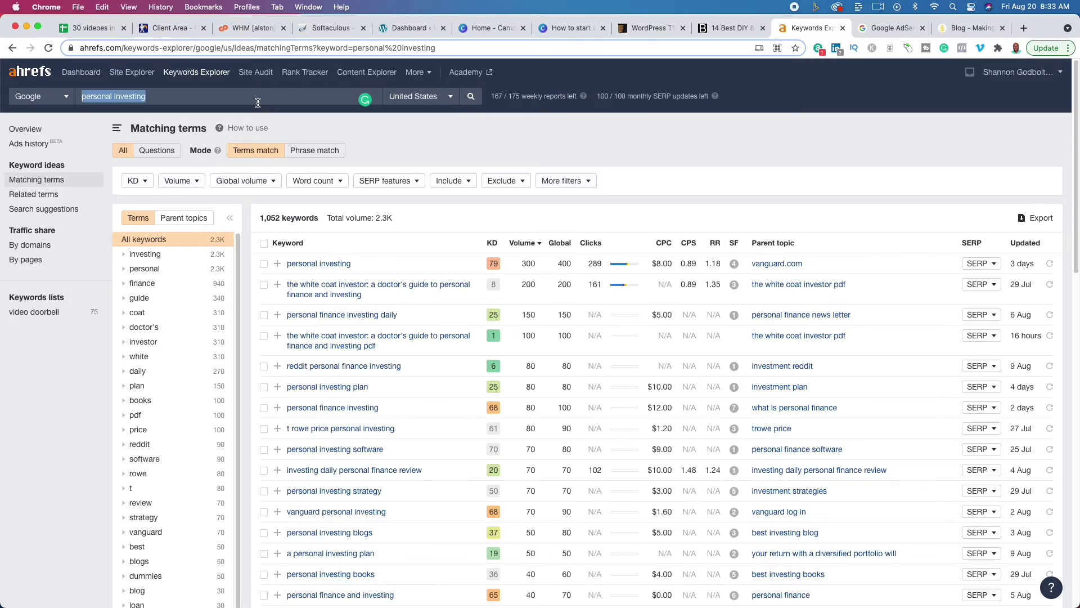
text(saving fo)
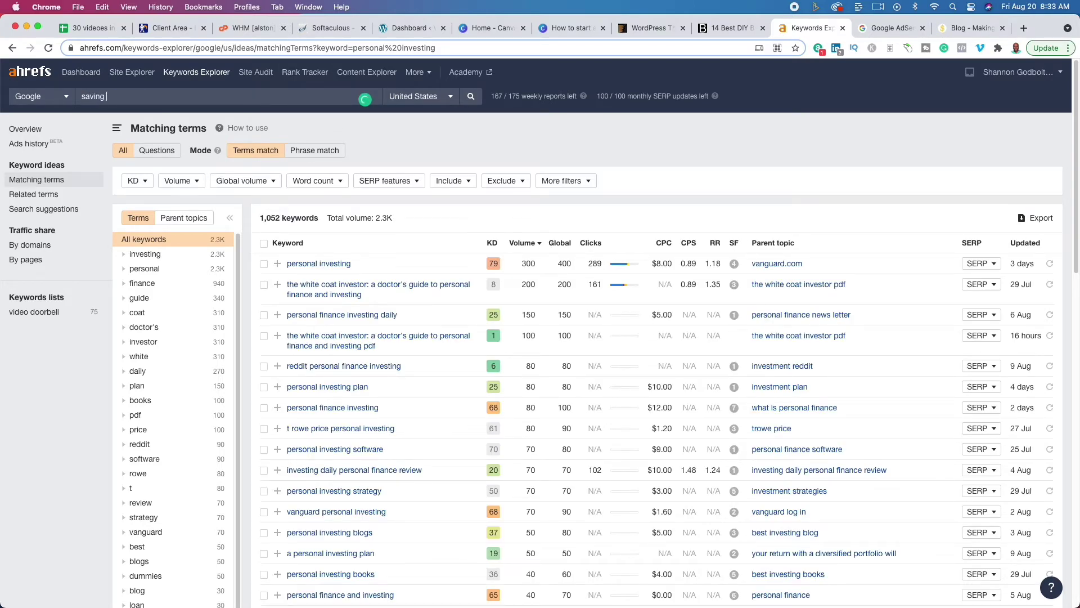
text(r)
key(Return)
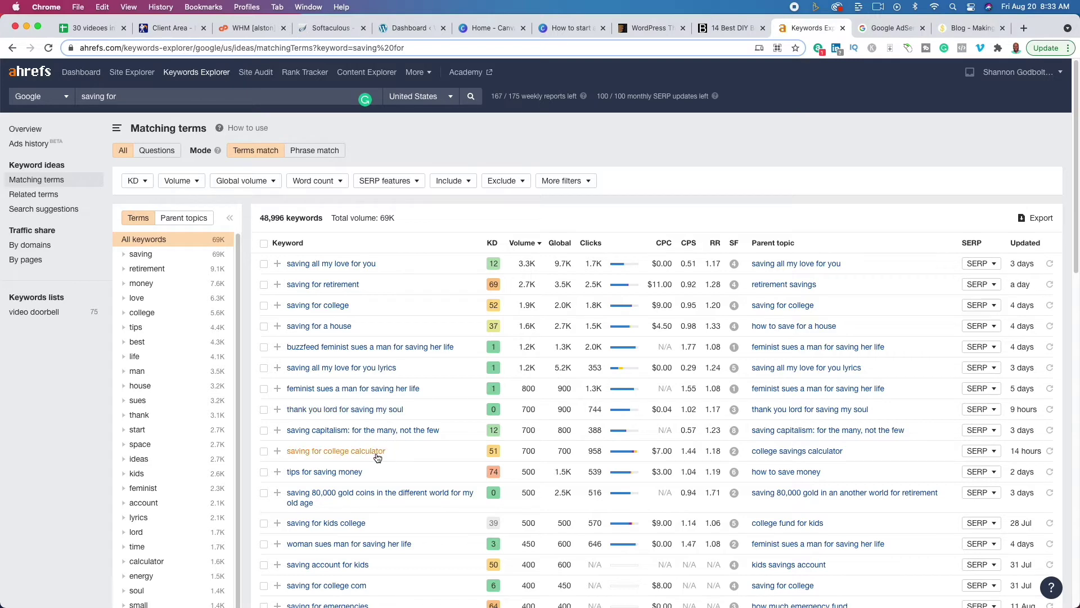
scroll(374, 453, down, 3)
scroll(377, 457, down, 2)
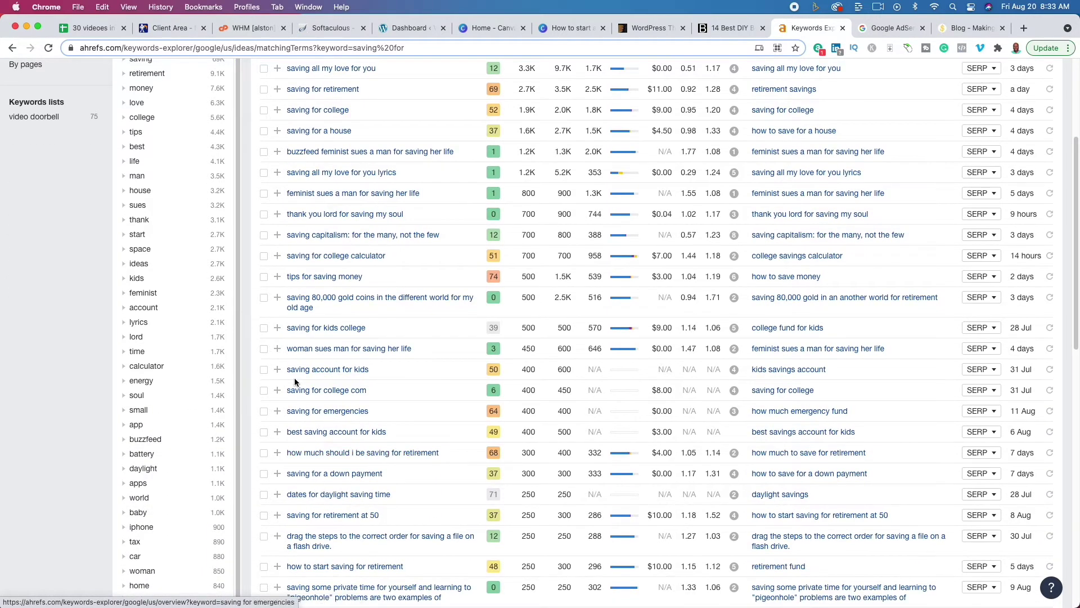
scroll(405, 387, up, 5)
scroll(405, 387, down, 5)
scroll(405, 387, up, 5)
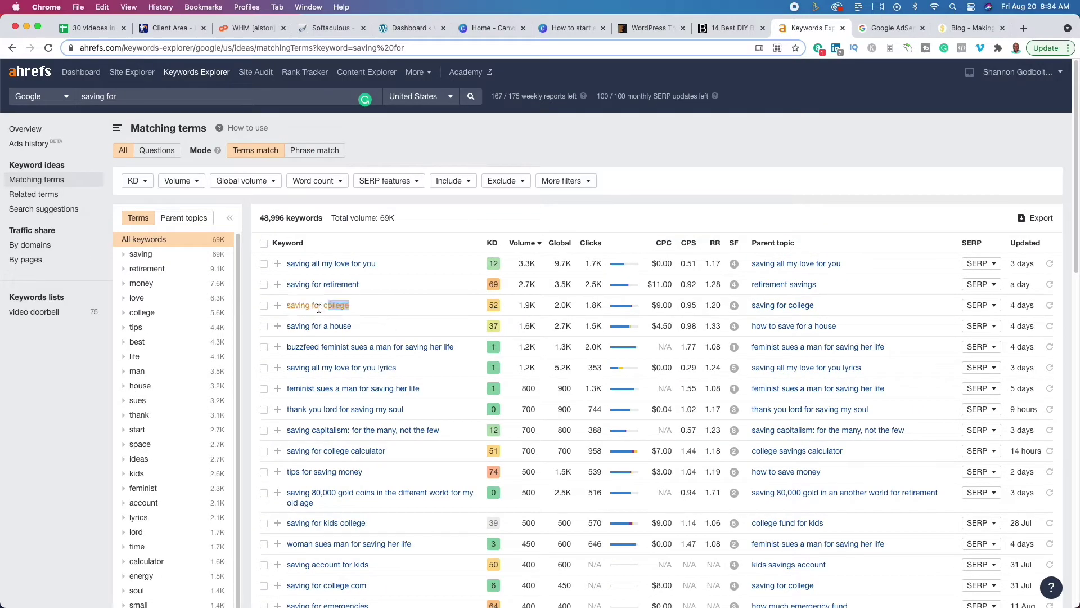
- Copy the keyword "saving for college" from the results, search its matching terms and review the list
drag(285, 310, 350, 307)
key(super+c)
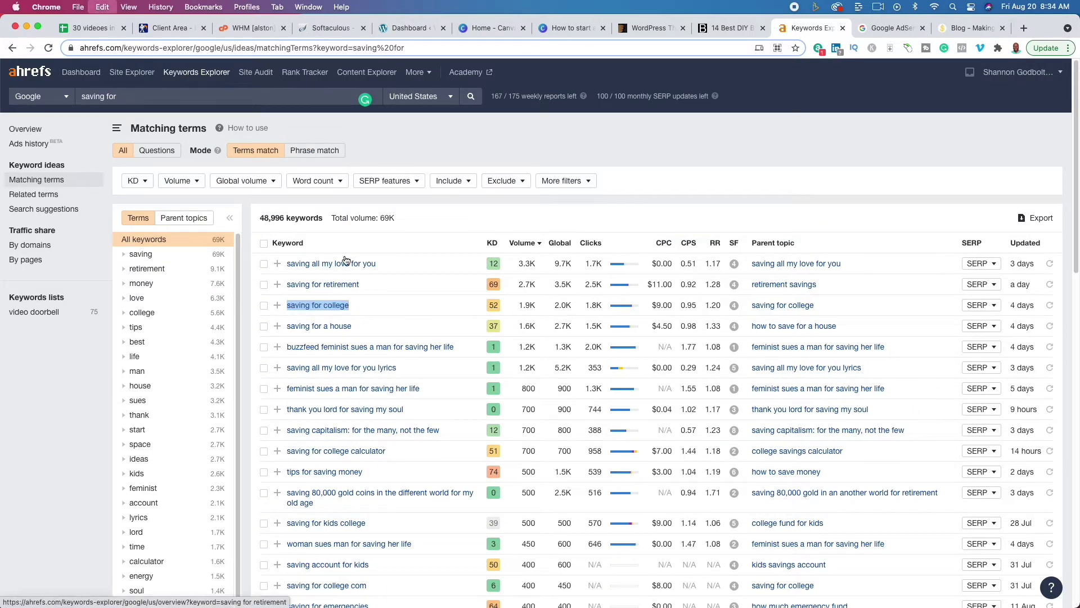
triple_click(191, 101)
key(super+v)
key(Return)
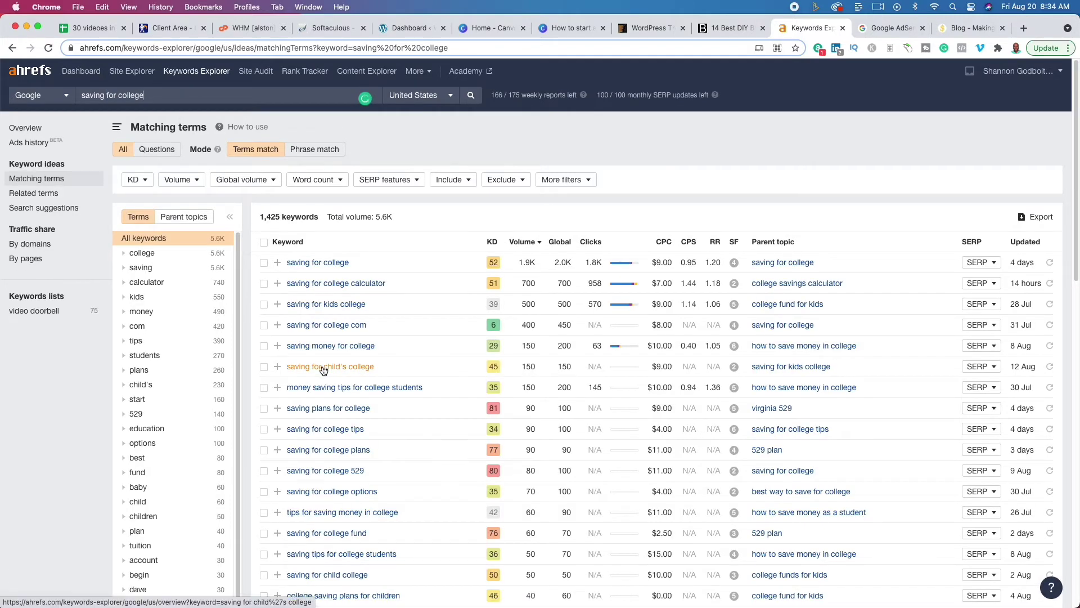
scroll(322, 368, down, 5)
scroll(323, 369, down, 10)
scroll(322, 368, up, 15)
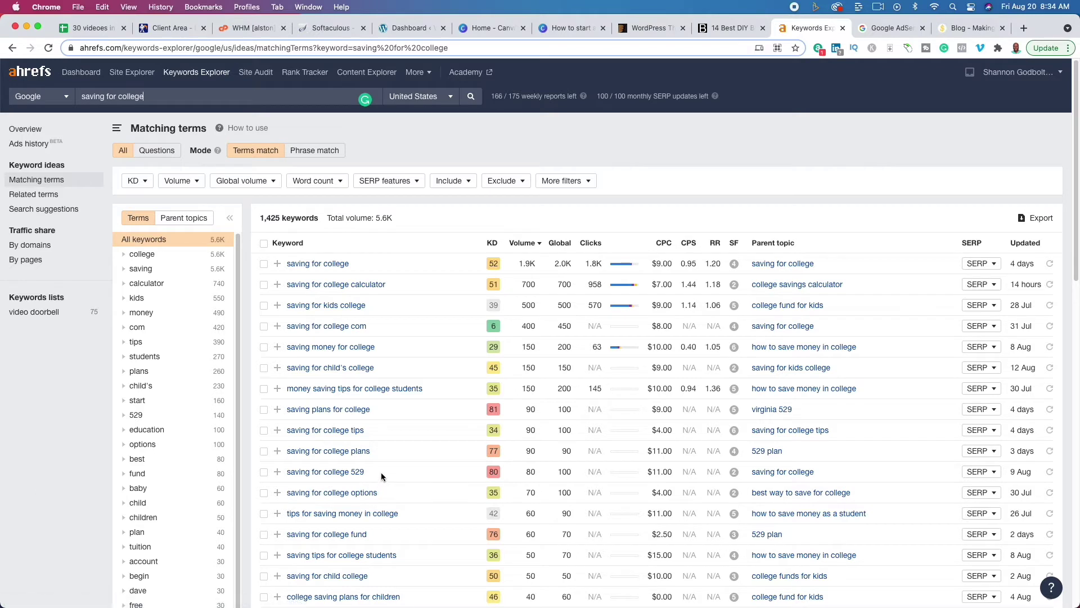
- Search the matching terms for "529" and review the keyword ideas with their difficulty and volume
triple_click(204, 101)
text(529)
key(Return)
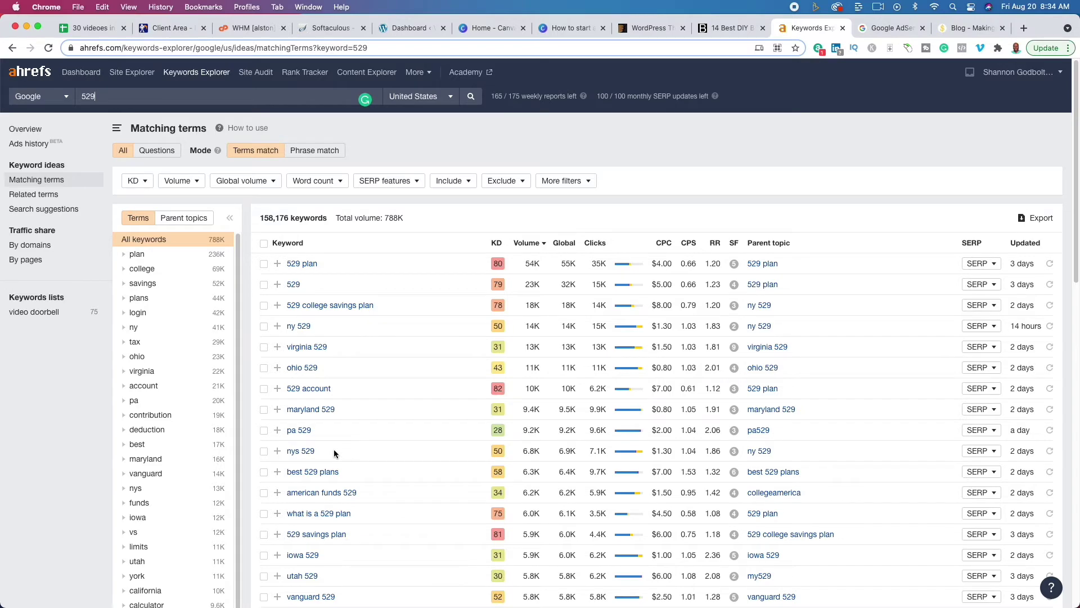
scroll(334, 450, down, 6)
scroll(334, 450, up, 3)
scroll(336, 448, up, 3)
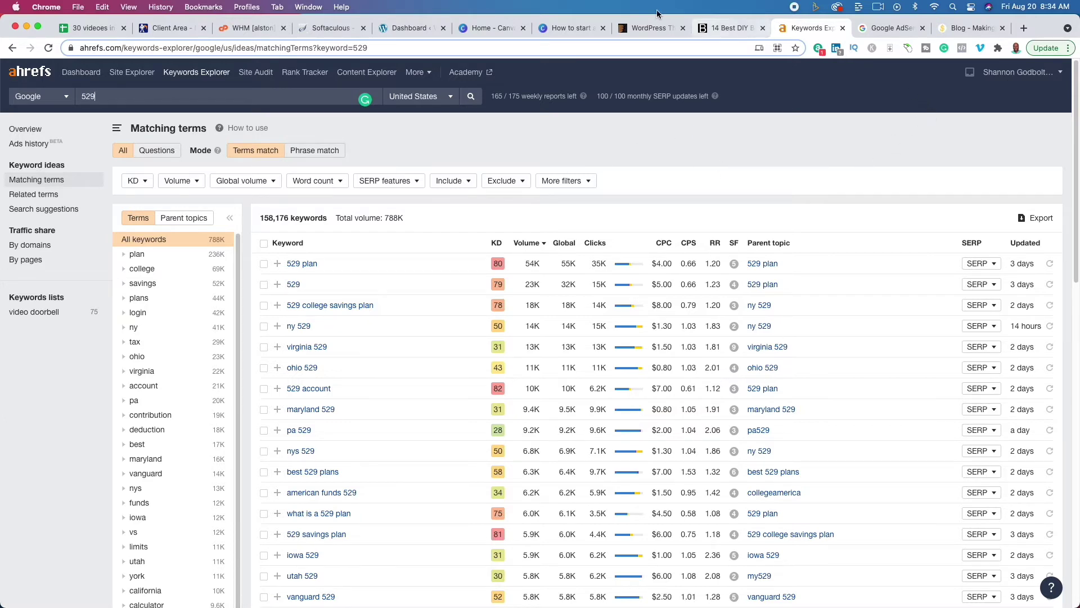
- Review the Steps slide in Canva, then revisit the Making Sense of Cents blog and the Ahrefs keyword results before returning to Canva
click(577, 27)
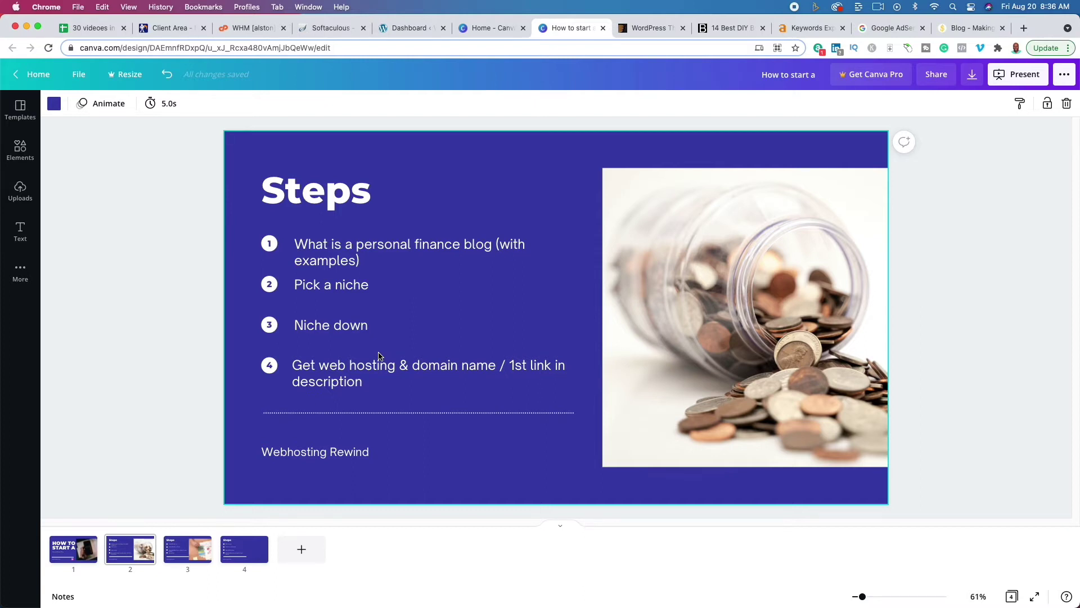
click(963, 29)
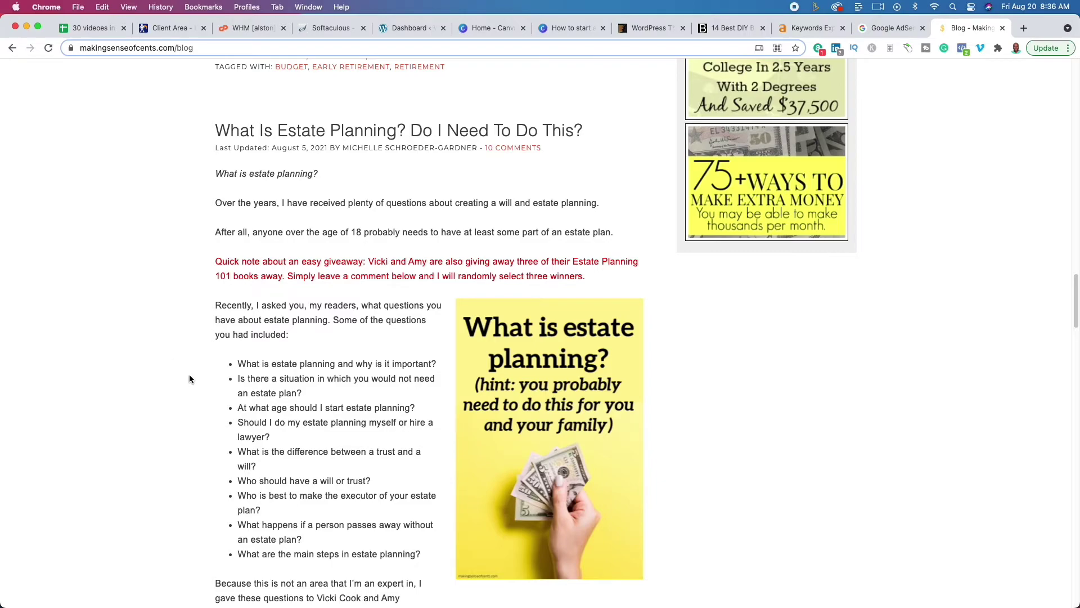
scroll(189, 378, up, 20)
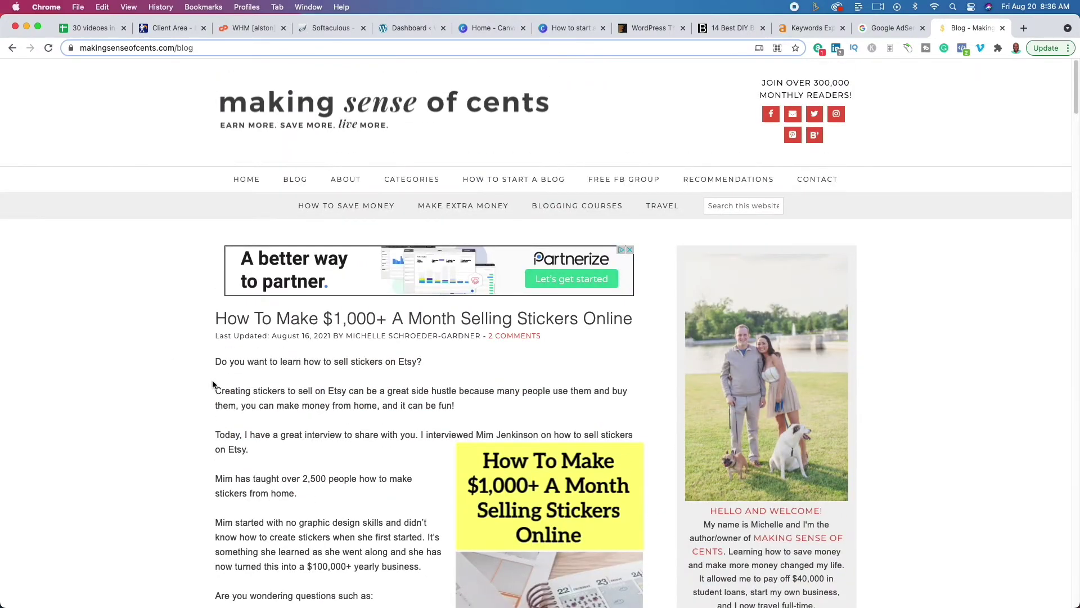
click(885, 29)
click(816, 33)
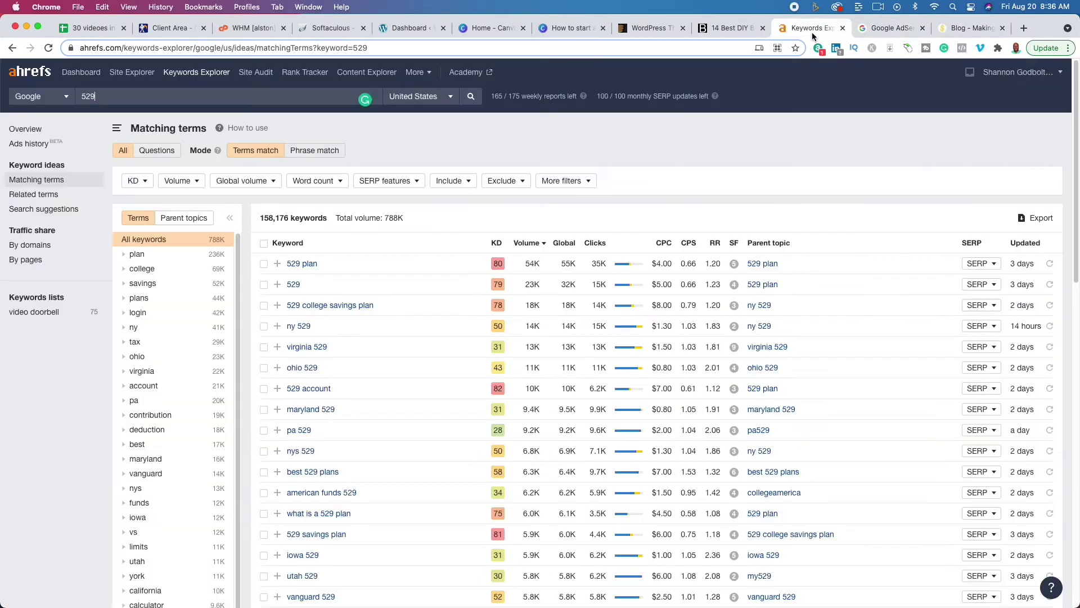
click(567, 27)
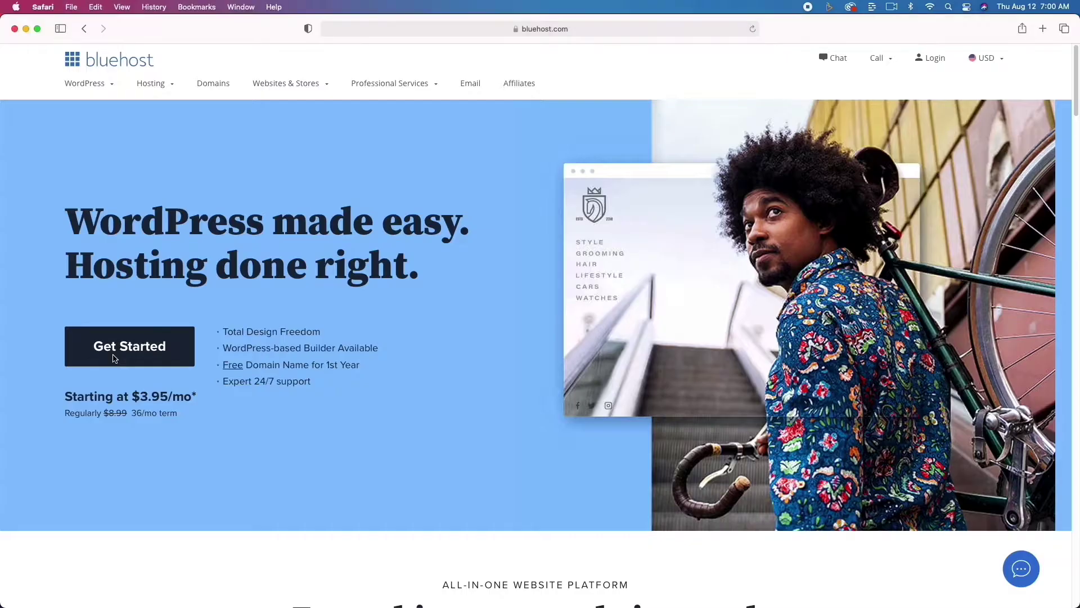
- Start the Bluehost hosting sign-up and compare the Basic, Plus, Choice Plus and Pro plans
click(126, 345)
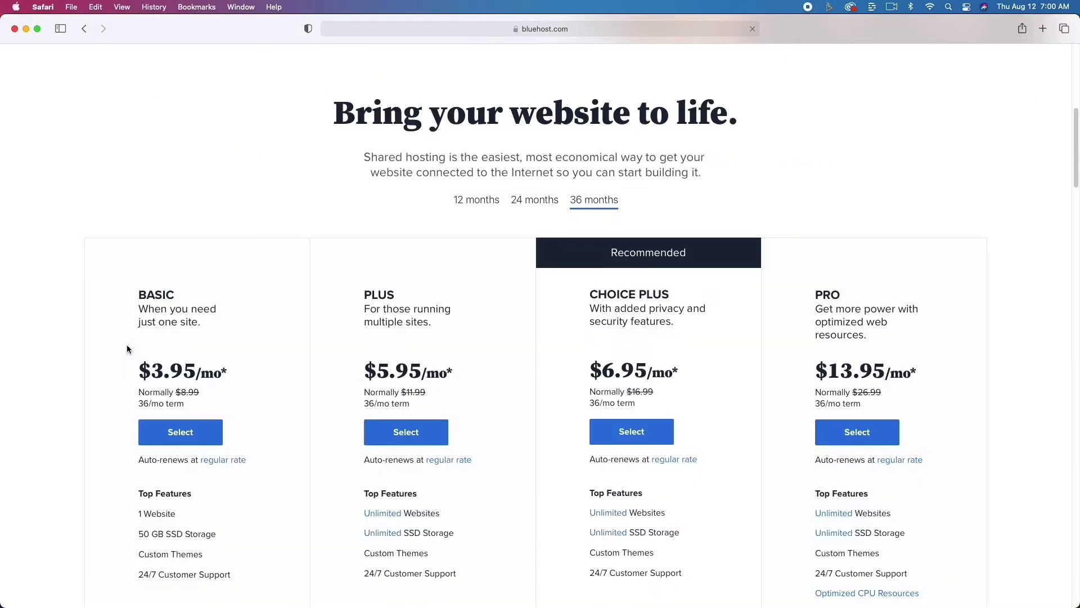
scroll(126, 349, down, 5)
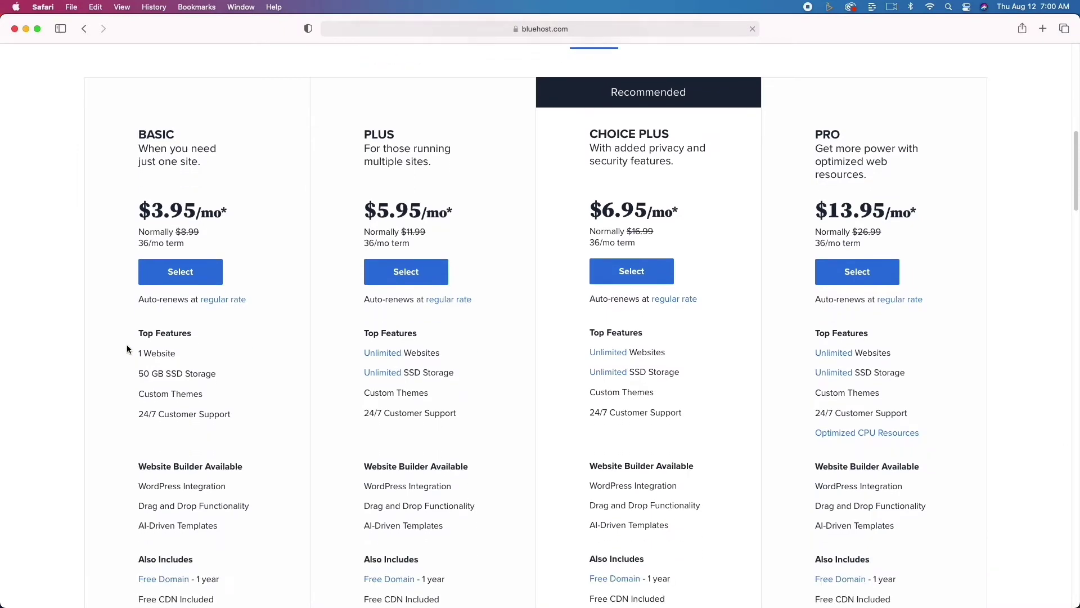
scroll(126, 349, up, 5)
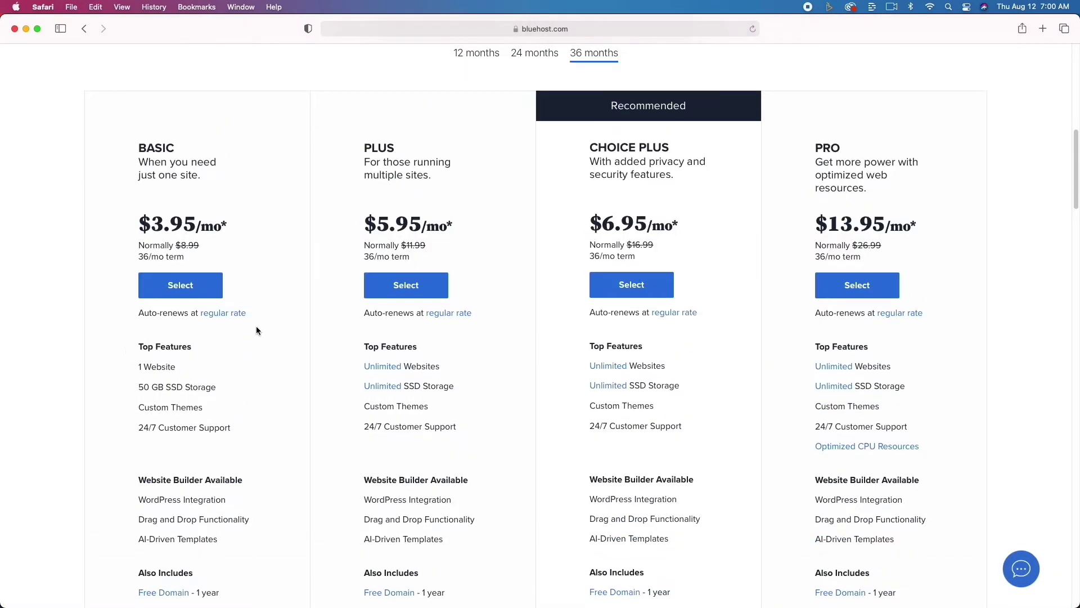
- Select the Basic hosting plan and check whether webhostingreview.com is available as a new domain
click(201, 283)
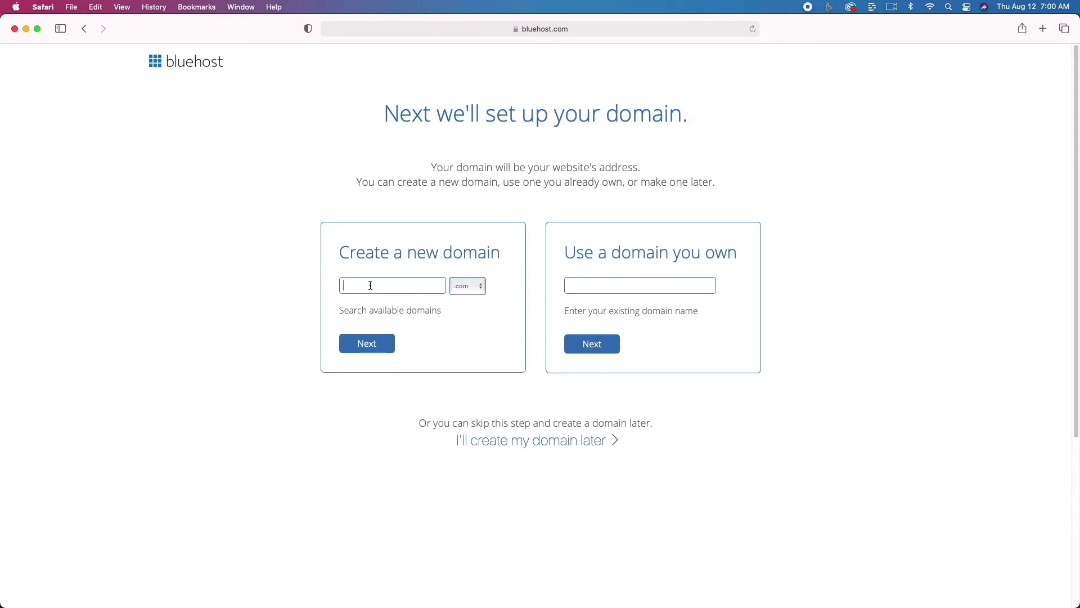
text(webhostingreview)
click(389, 344)
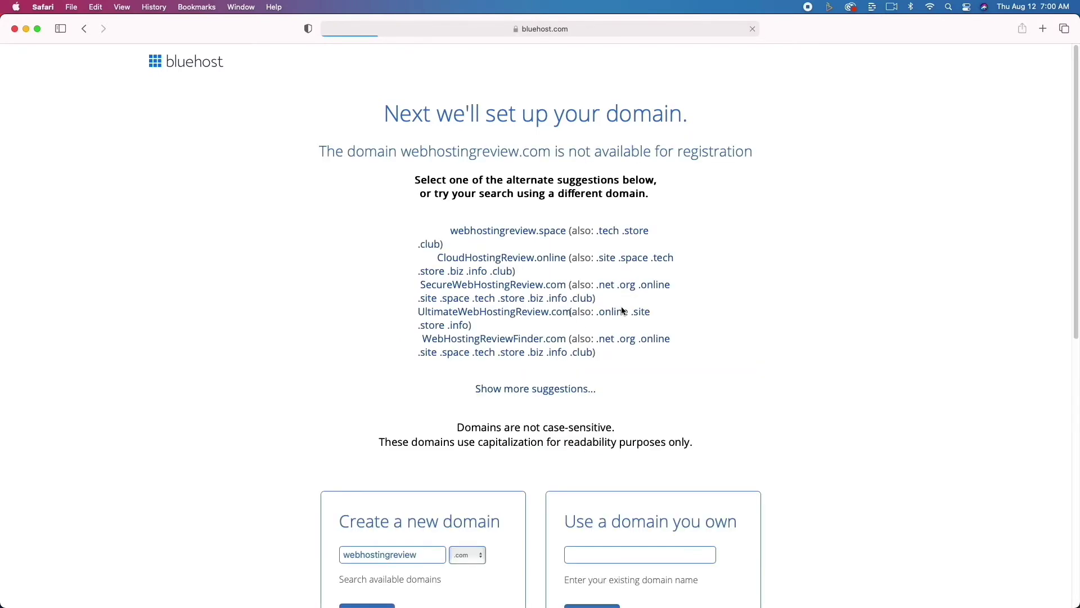
- Request webhostingrewinds.com as the new domain instead and continue to account creation
scroll(473, 313, down, 3)
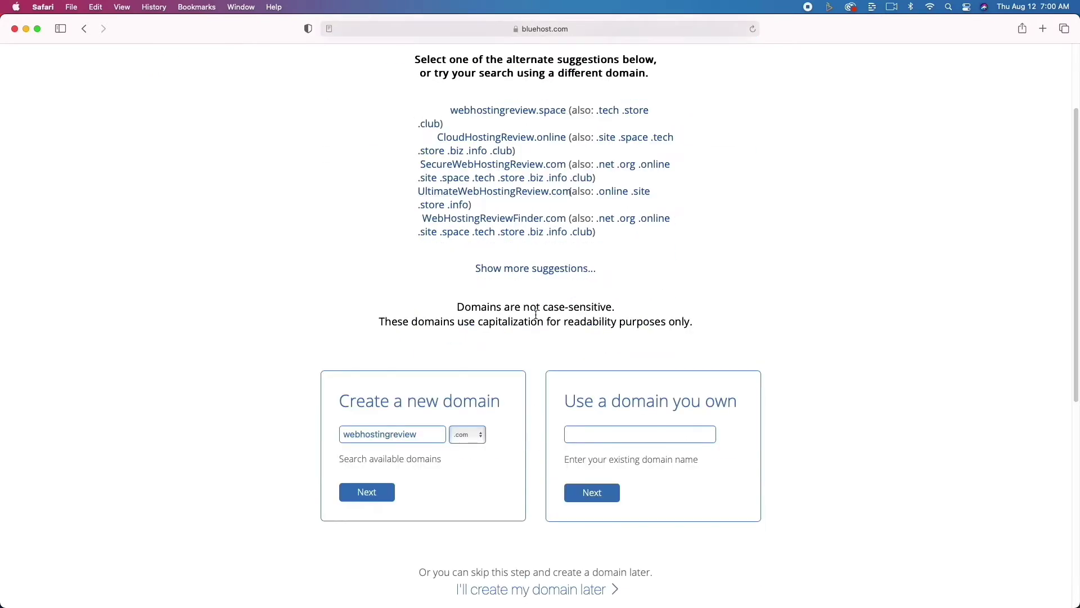
drag(399, 438, 435, 437)
text(winds)
click(376, 491)
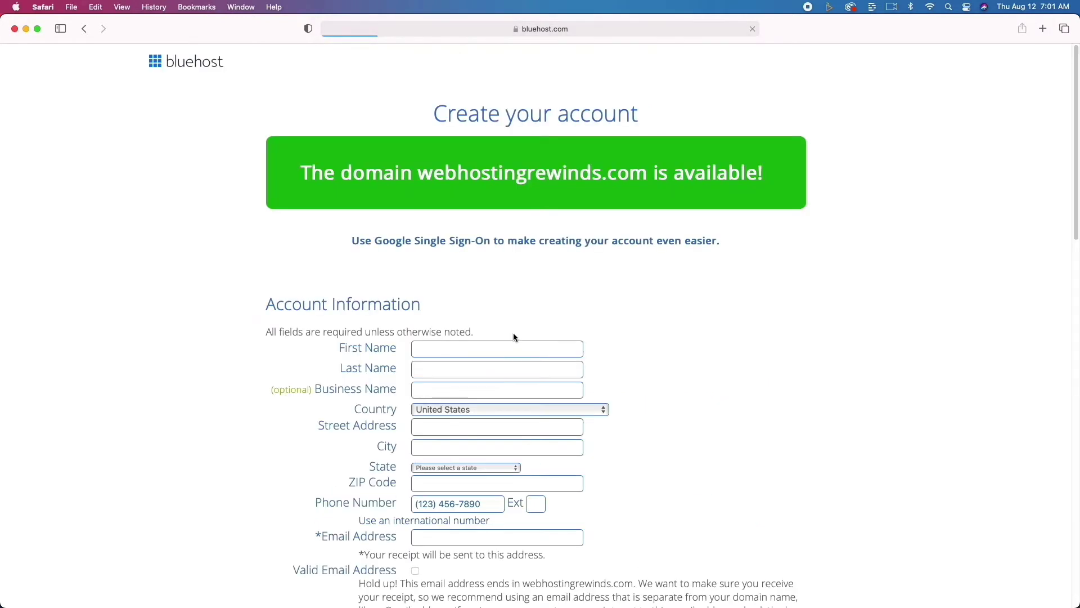
- Review the sign-up form's account information, package details, package extras, payment fields and auto-renewal terms
scroll(250, 322, down, 2)
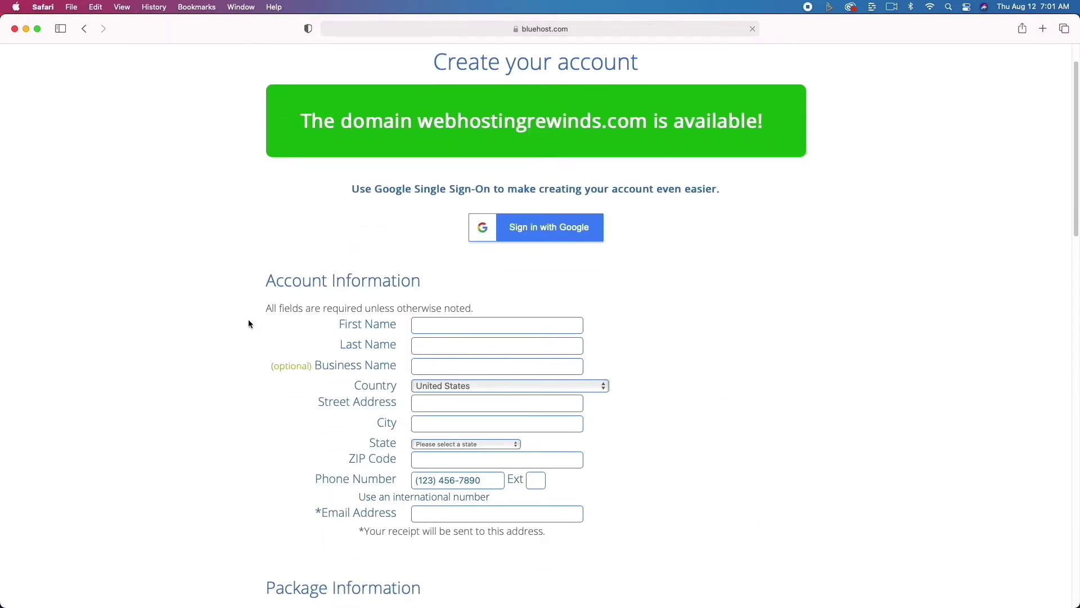
scroll(249, 323, down, 5)
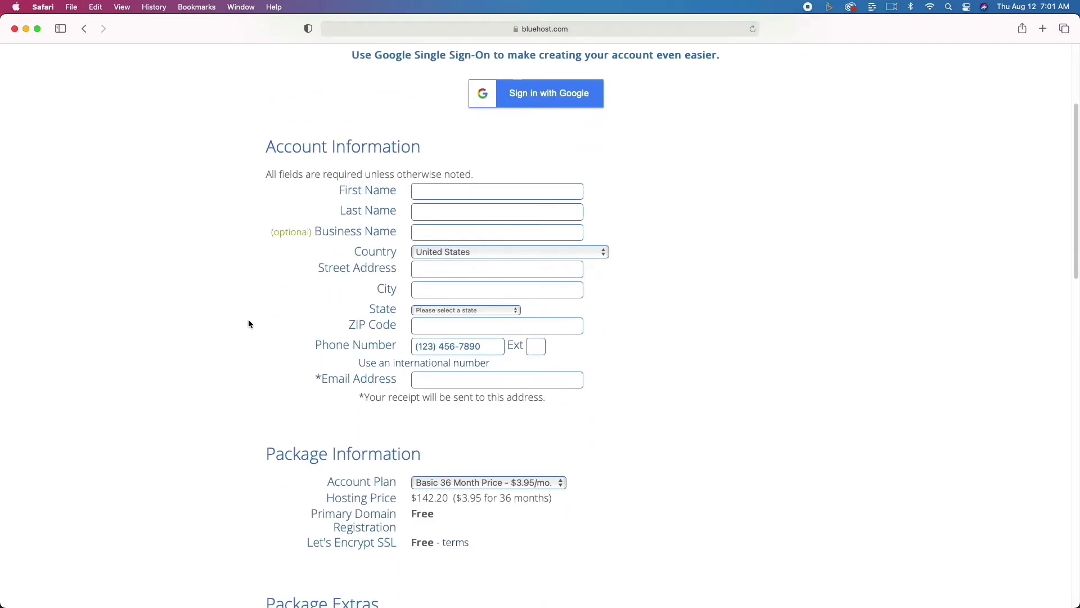
scroll(250, 323, down, 6)
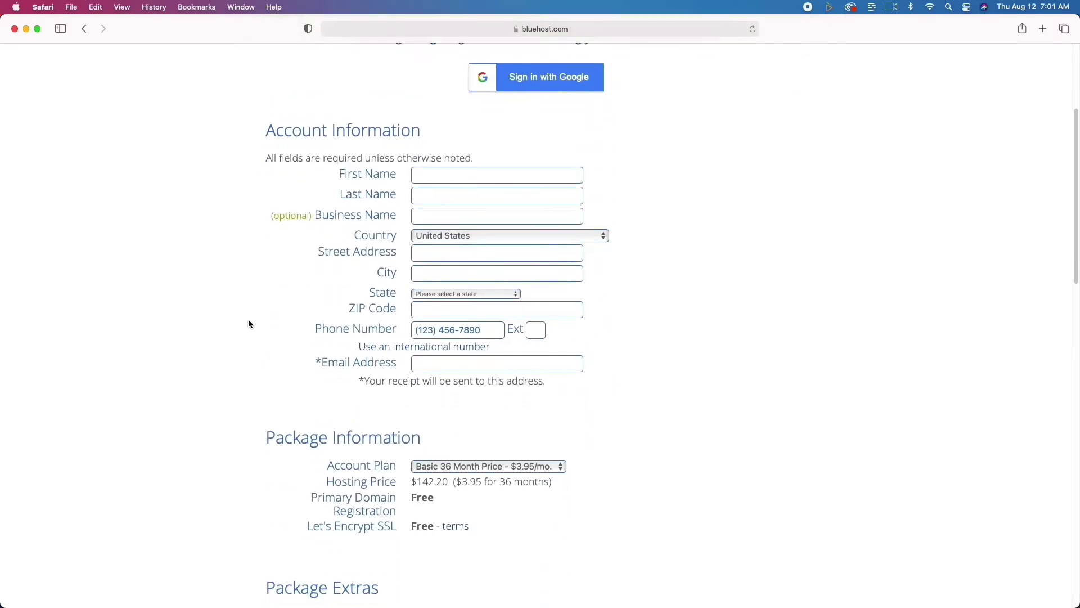
scroll(248, 323, down, 4)
scroll(249, 323, up, 15)
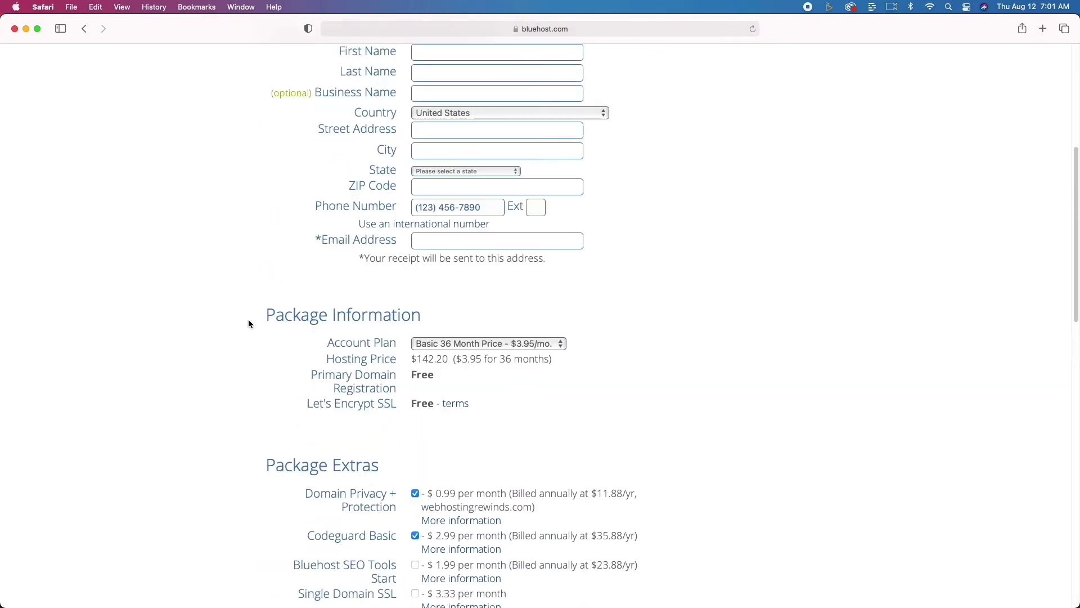
scroll(249, 323, down, 5)
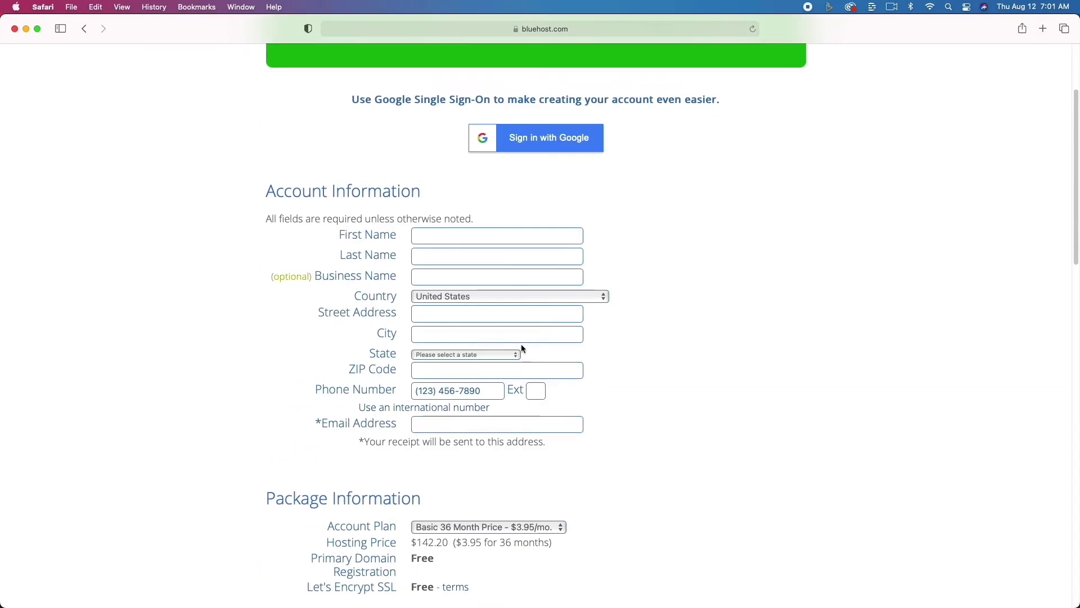
scroll(646, 390, down, 10)
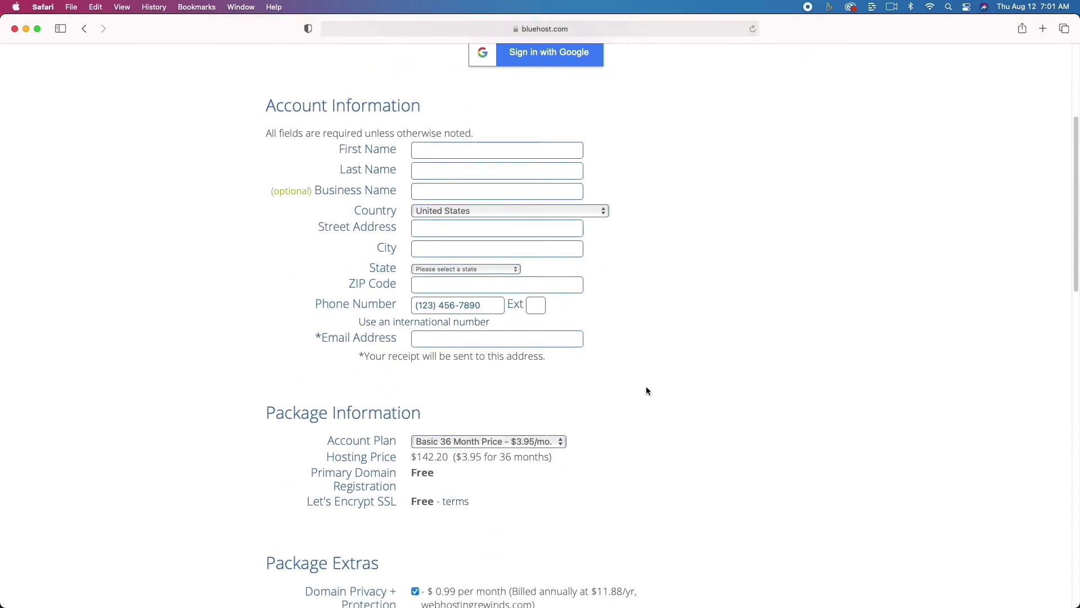
scroll(645, 389, down, 5)
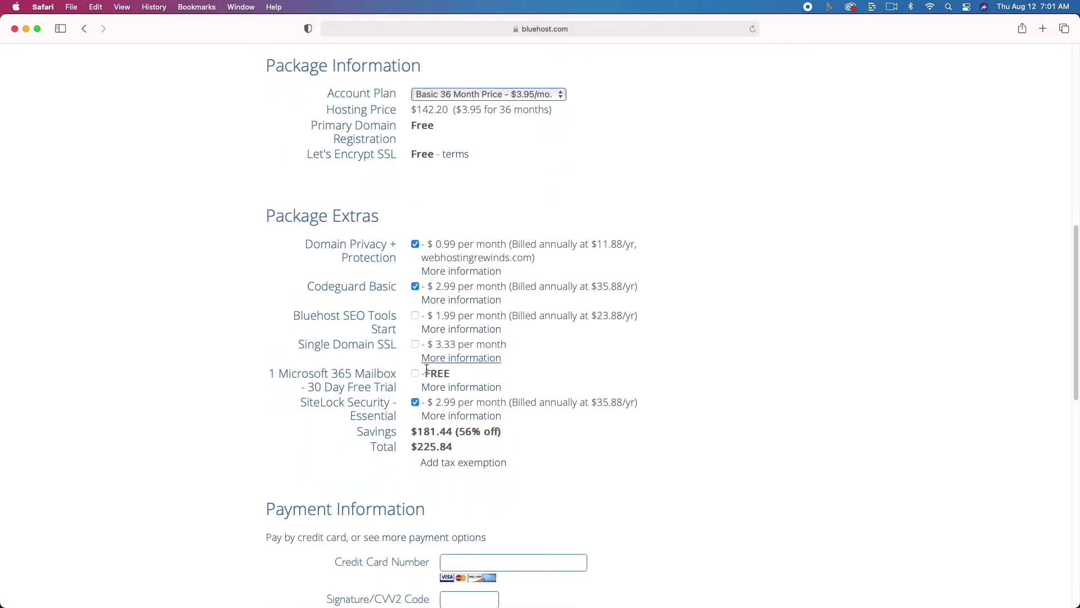
scroll(481, 494, down, 5)
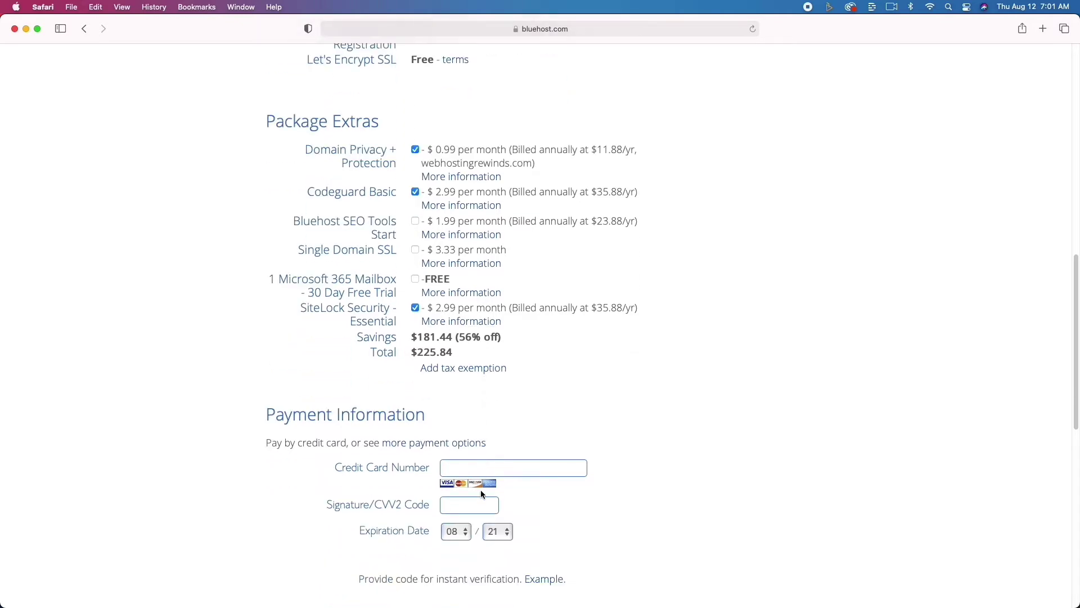
scroll(482, 492, down, 3)
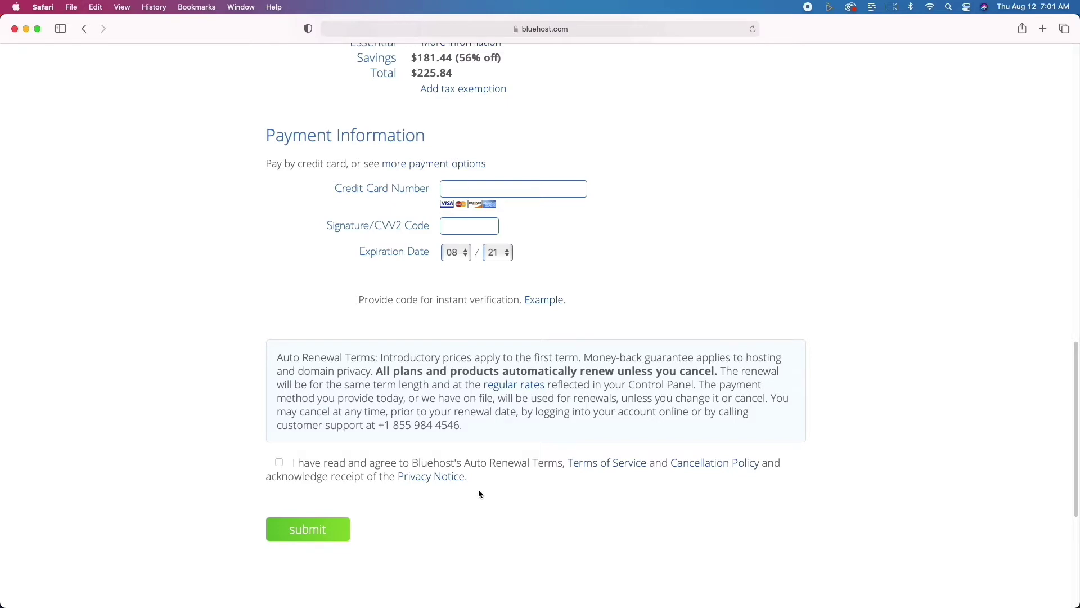
scroll(478, 488, up, 11)
scroll(479, 490, up, 6)
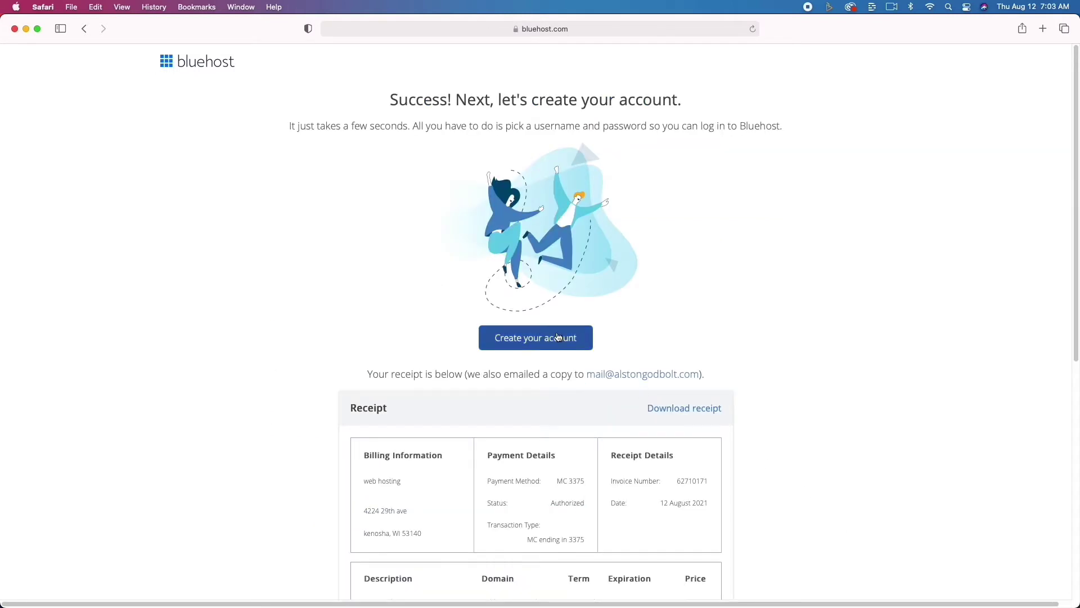
- Create the hosting account for webhostingrewinds.com by entering and retyping a new account password and accepting the privacy policy and terms
click(556, 336)
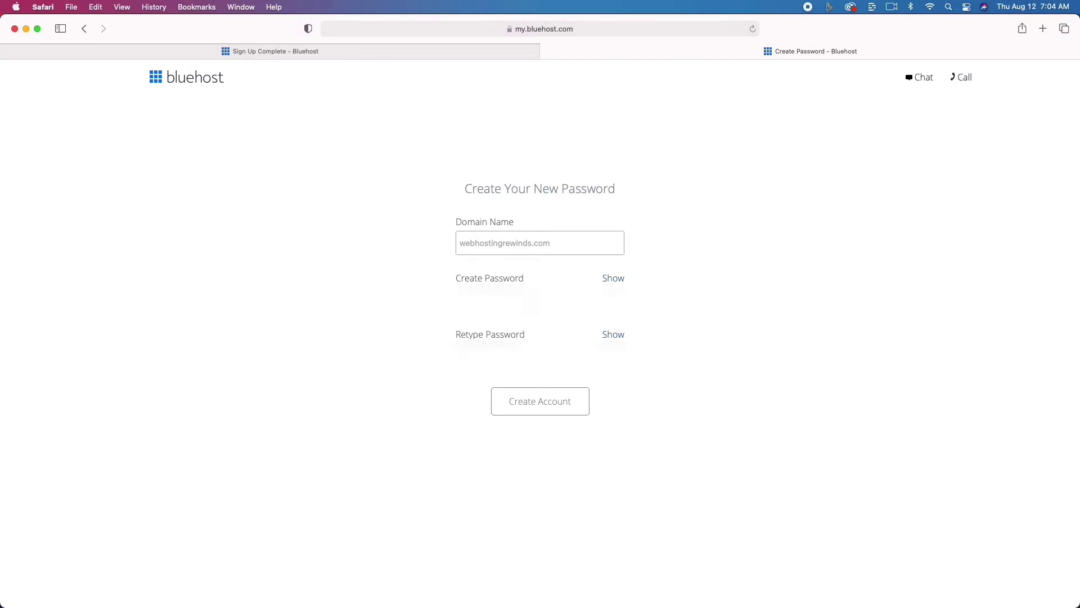
click(539, 300)
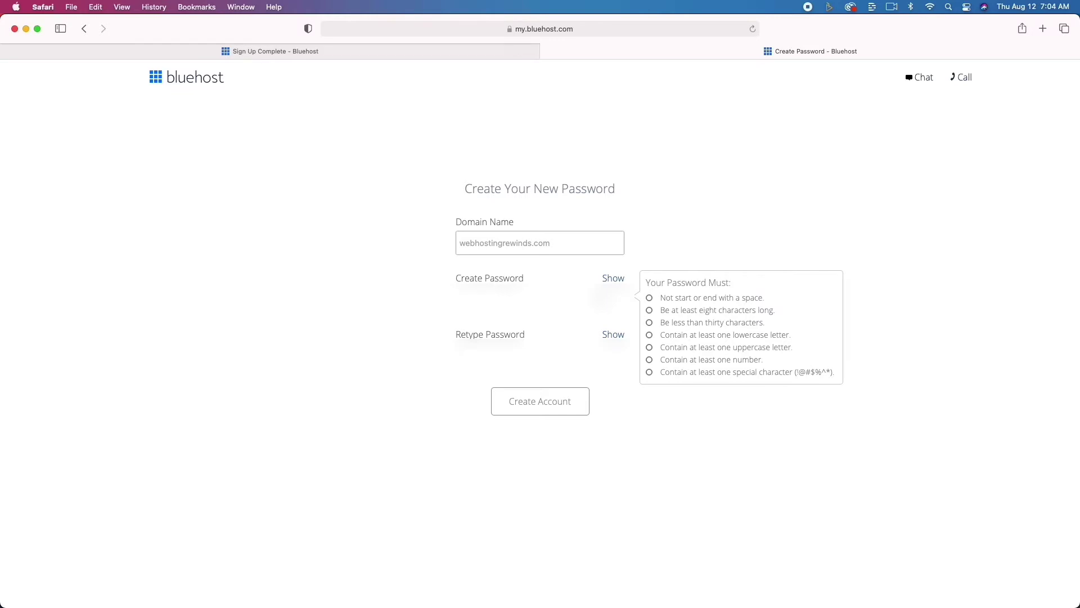
text(••••••••••)
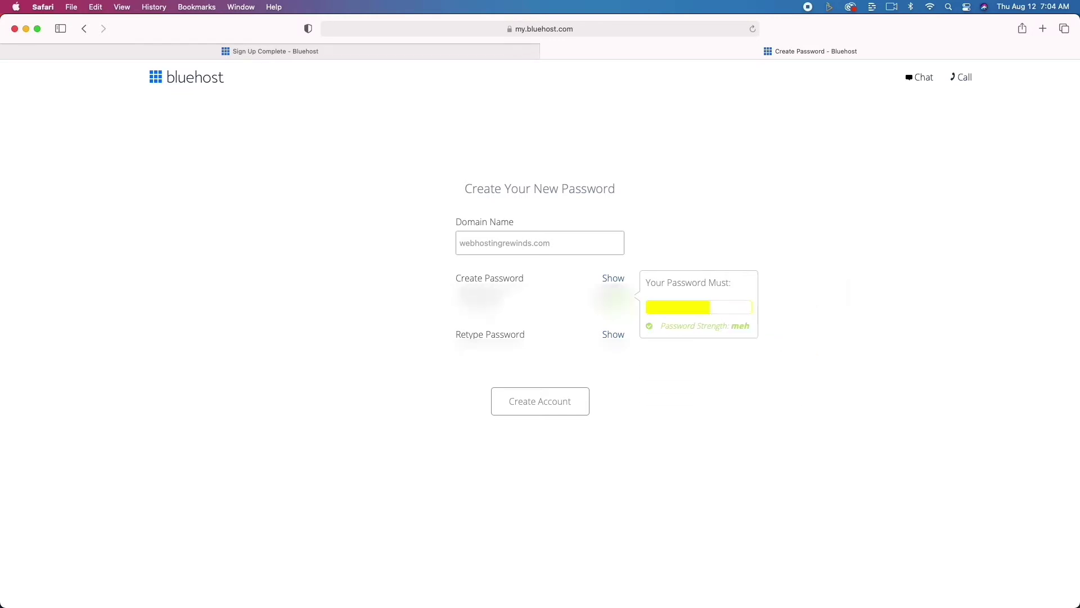
key(Tab)
text(••••••••)
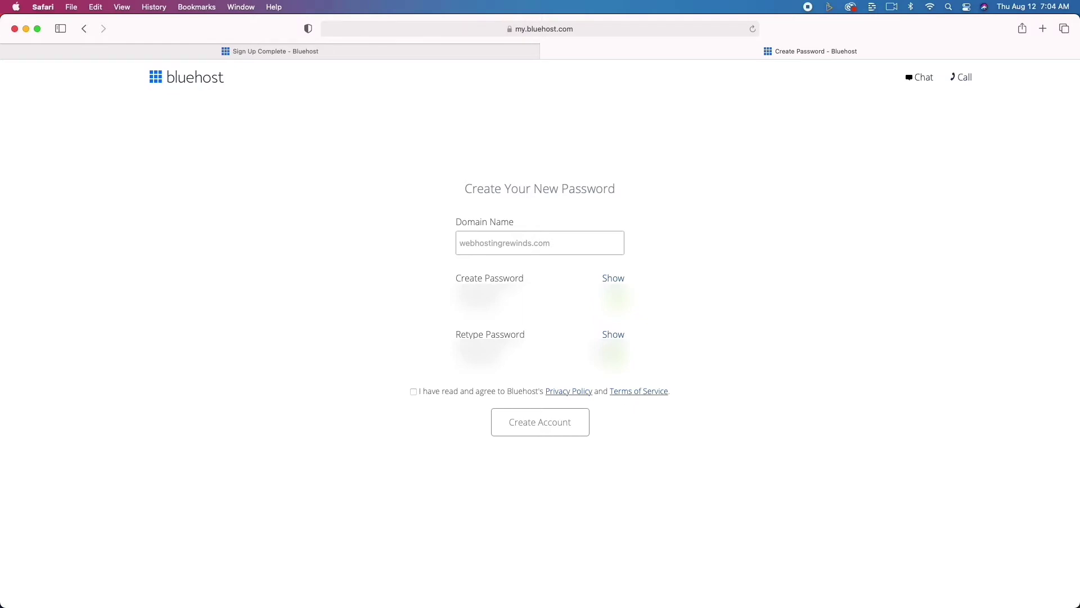
click(414, 391)
click(540, 432)
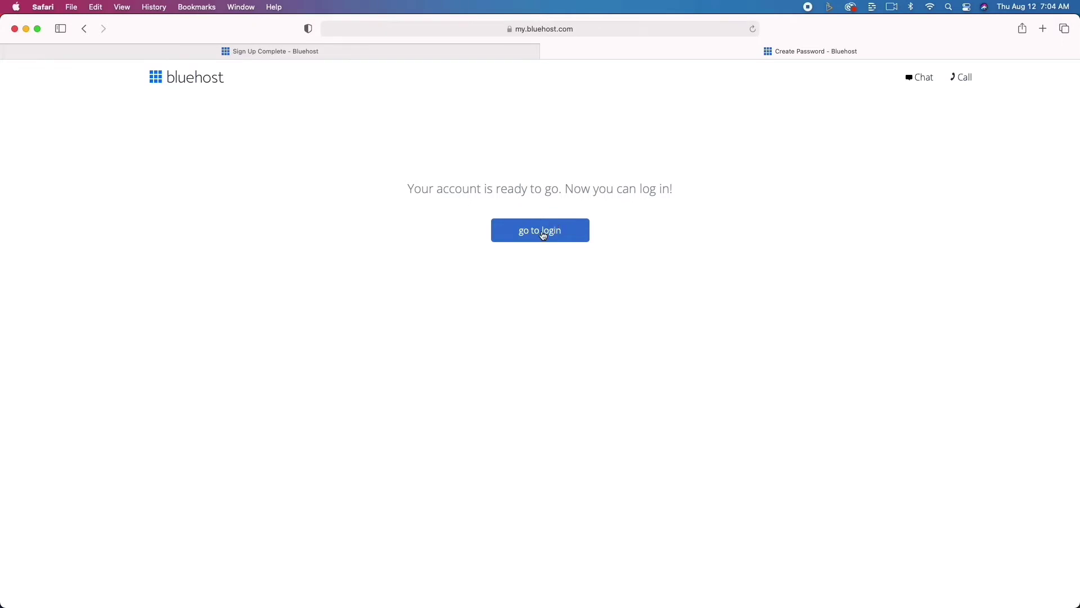
- Log in to the hosting account with the domain webhostingrewinds.com and the account password, declining to save the password in the browser
click(543, 235)
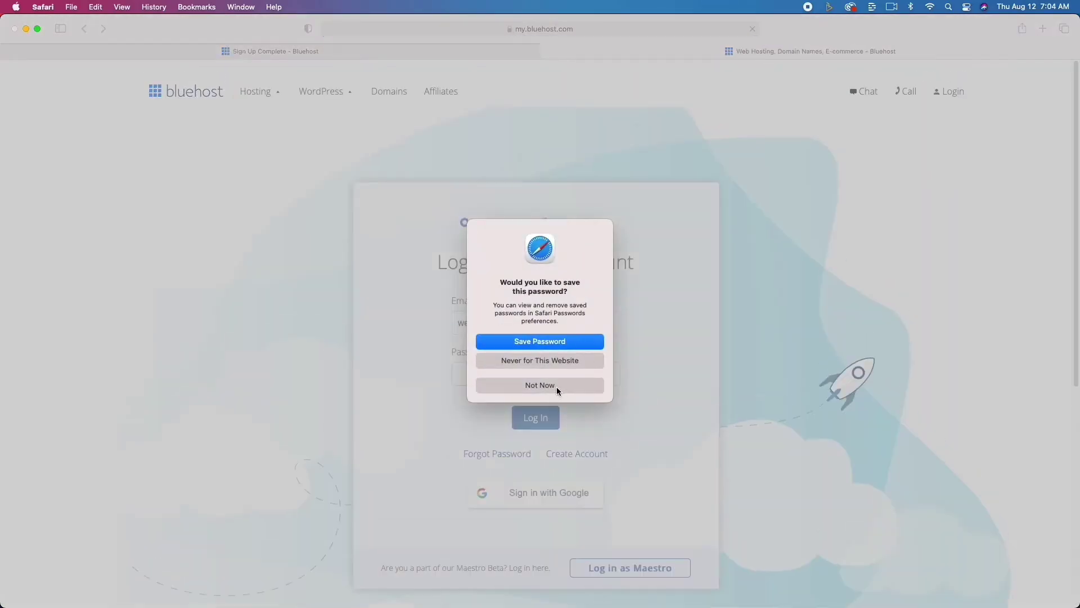
click(556, 387)
click(550, 372)
text(********)
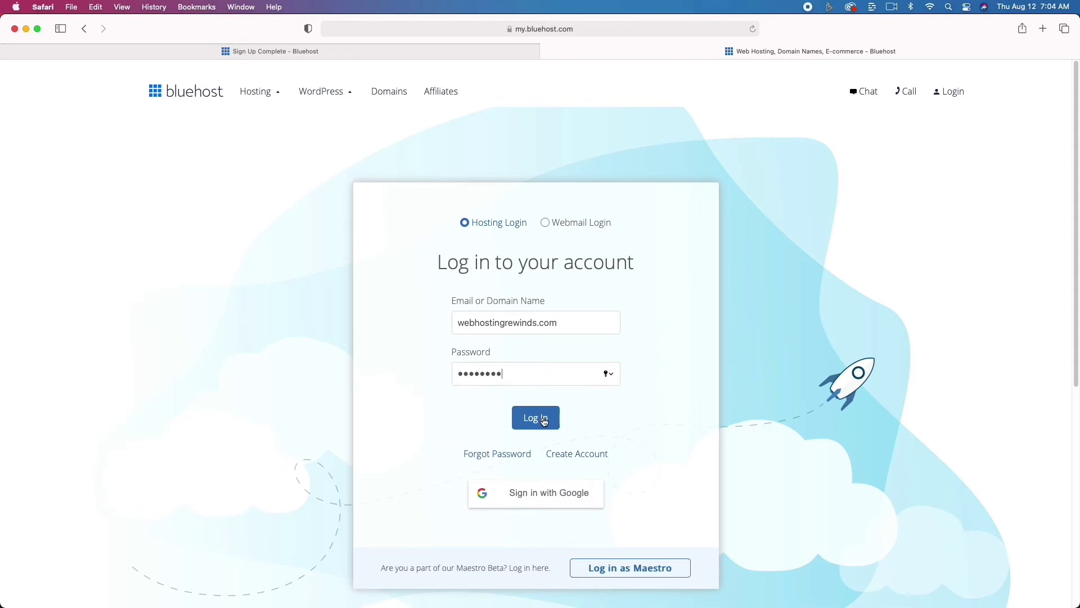
click(544, 420)
click(566, 385)
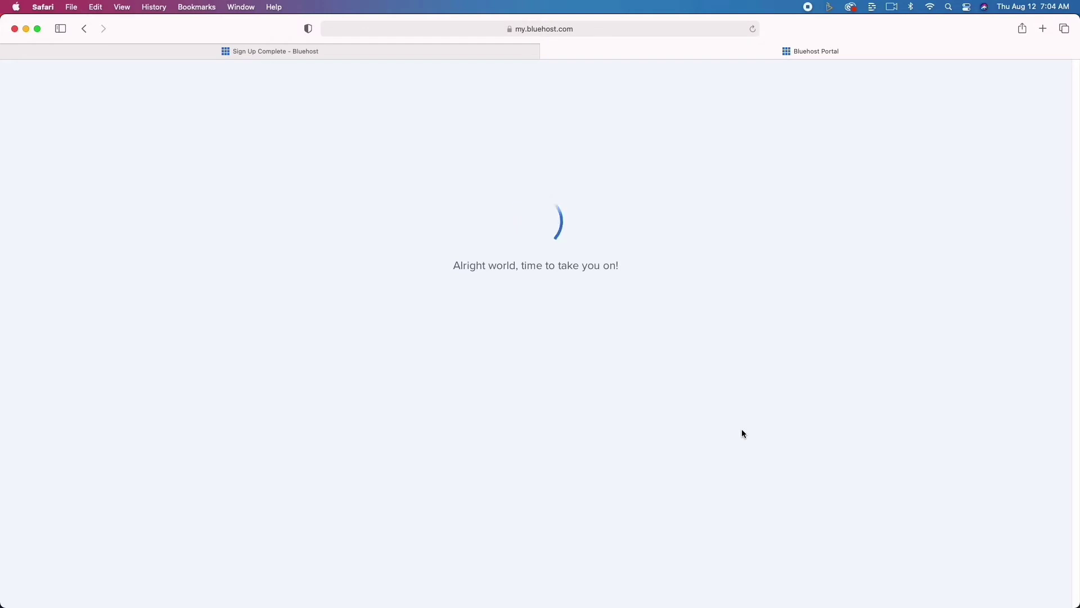
- Choose "No help needed" for building the site and skip the questions about site kind and comfort with creating websites
click(546, 465)
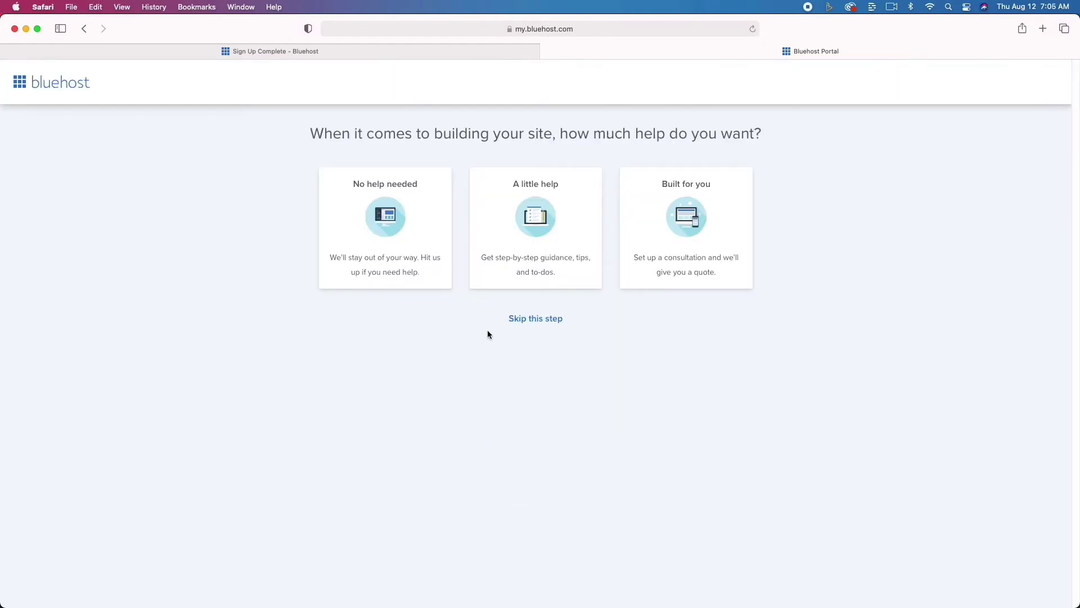
click(383, 226)
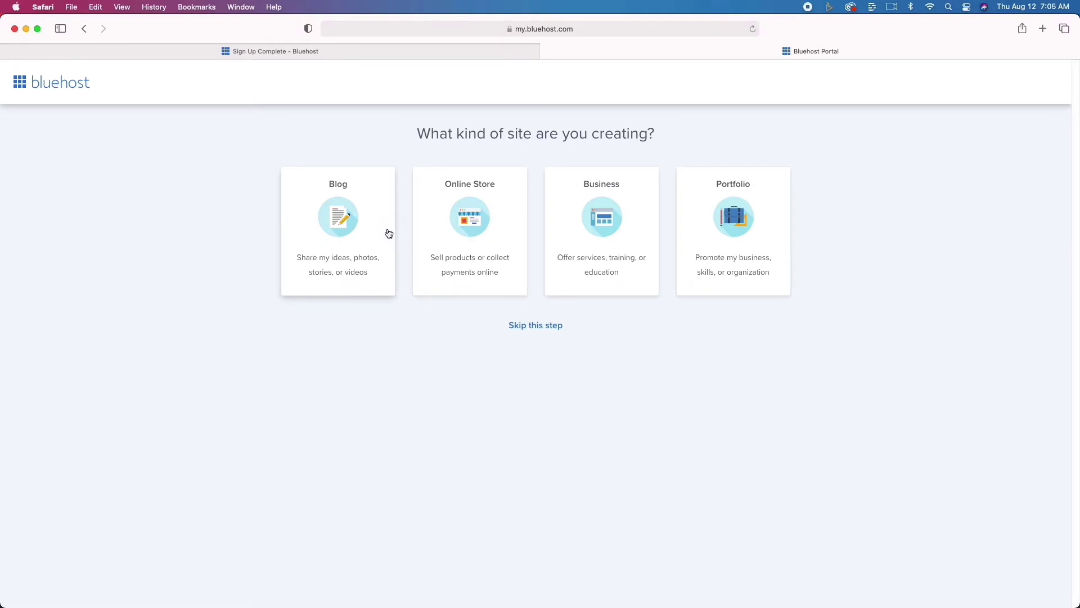
click(529, 325)
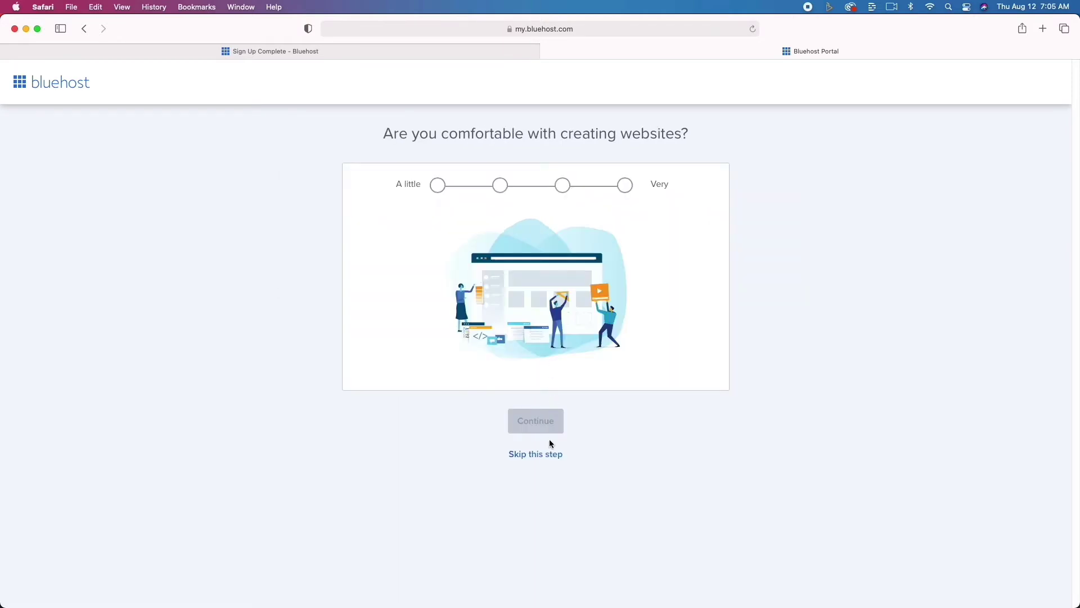
click(549, 455)
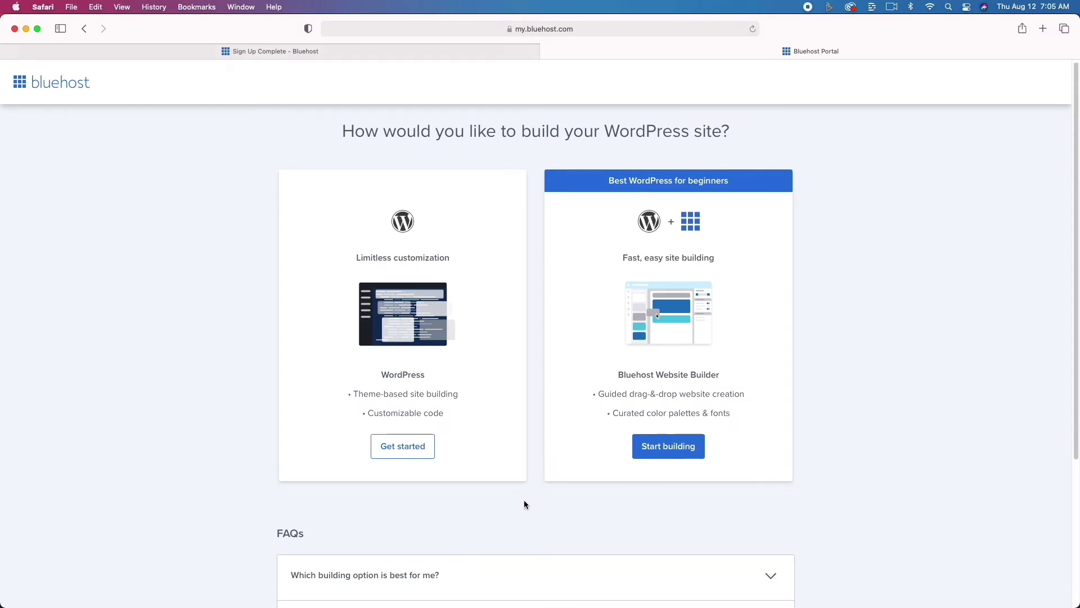
- Choose the WordPress option with limitless customization and skip the website setup questions that precede theme selection
scroll(525, 500, down, 2)
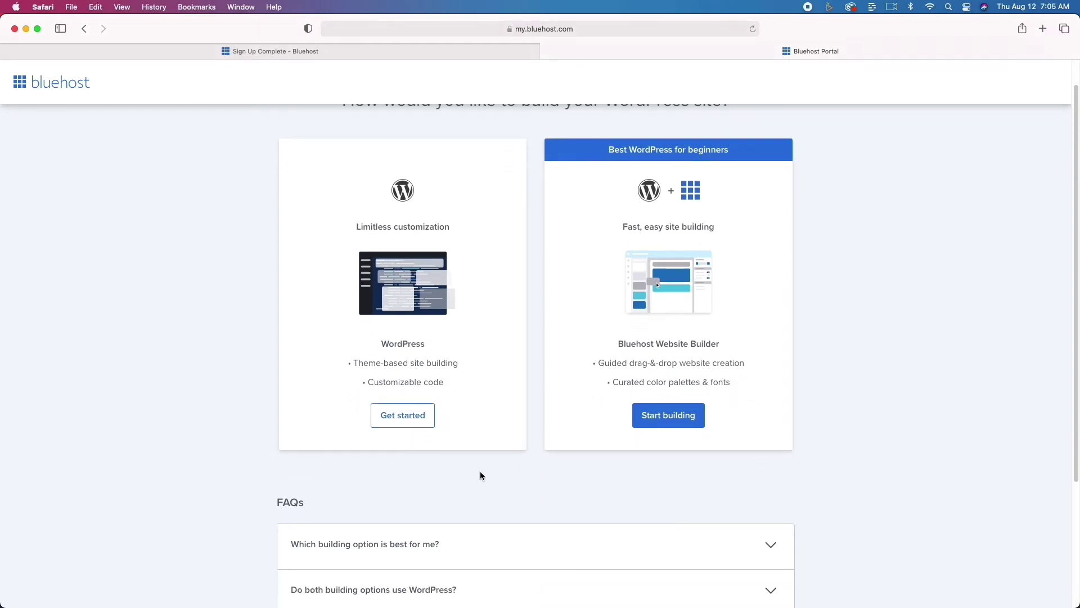
click(407, 414)
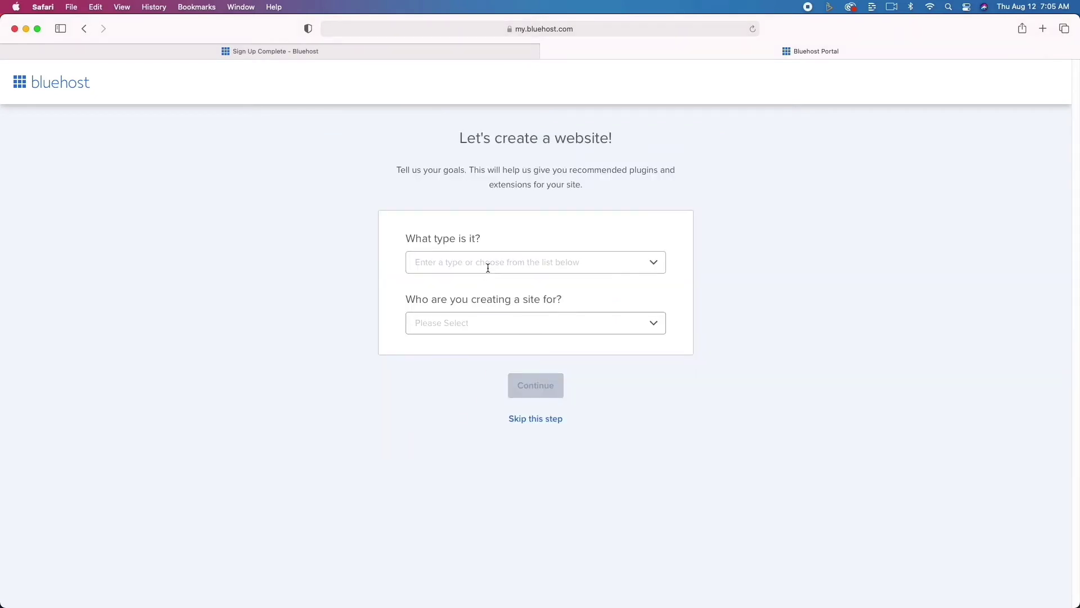
click(551, 420)
click(542, 450)
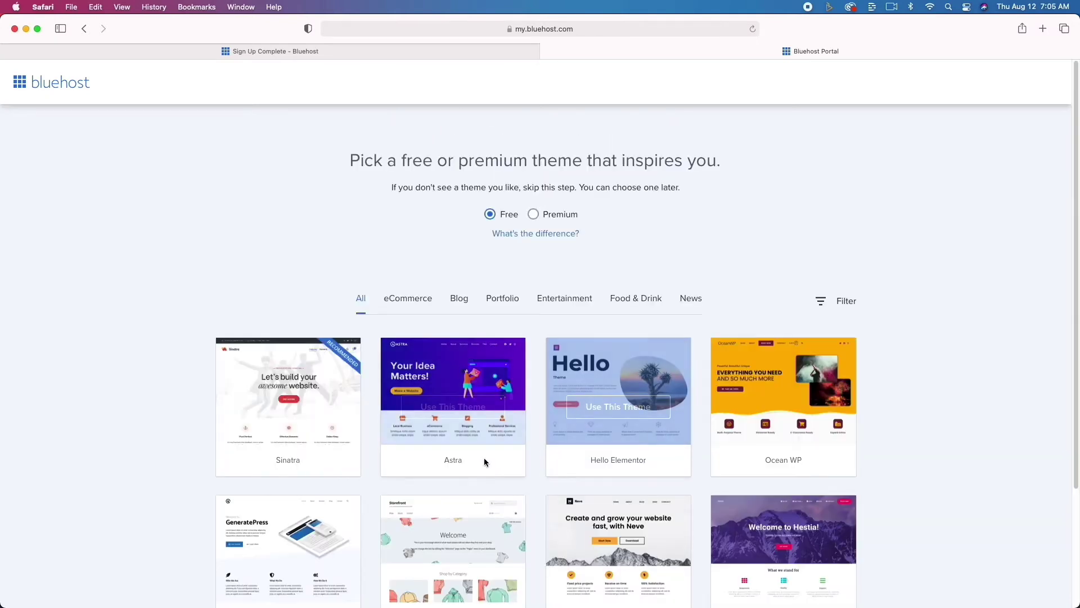
- Use the free Sinatra theme for the new site
scroll(481, 458, down, 3)
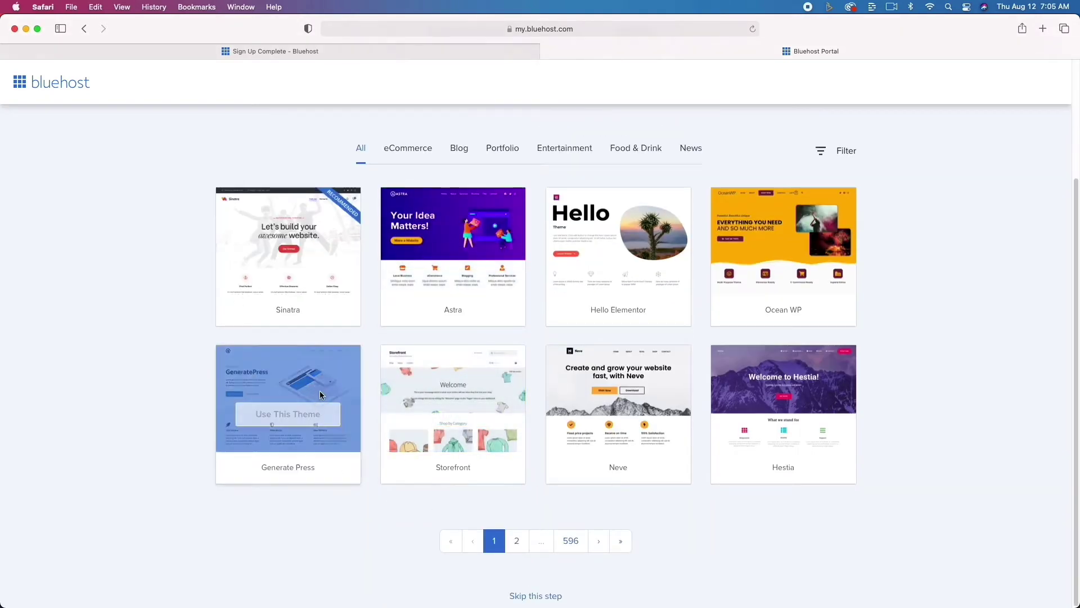
click(293, 272)
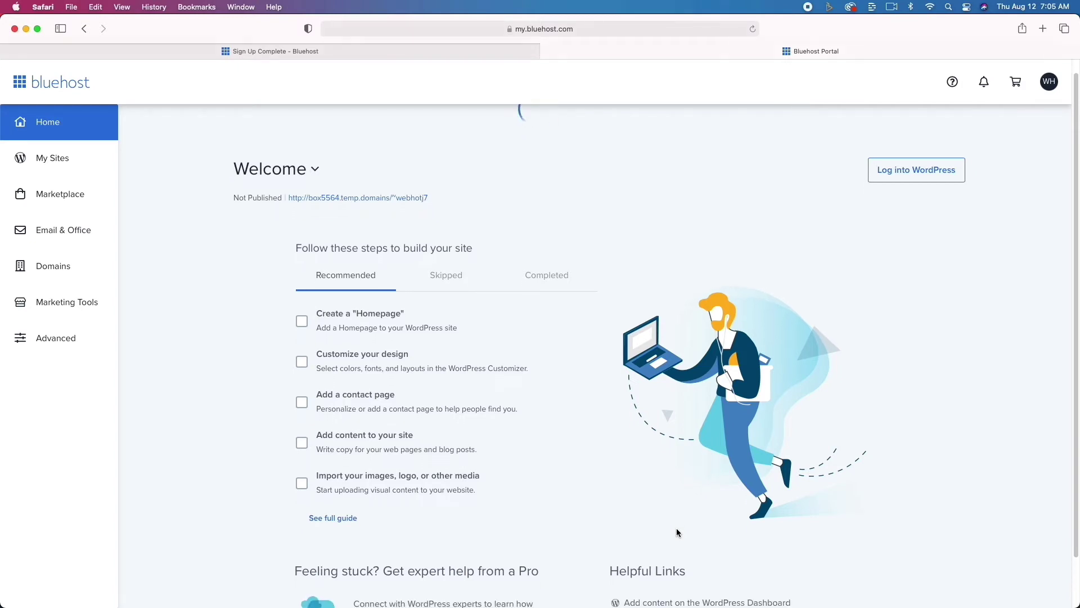
- Log into WordPress from the hosting home page and open the new site's front end
scroll(676, 530, down, 2)
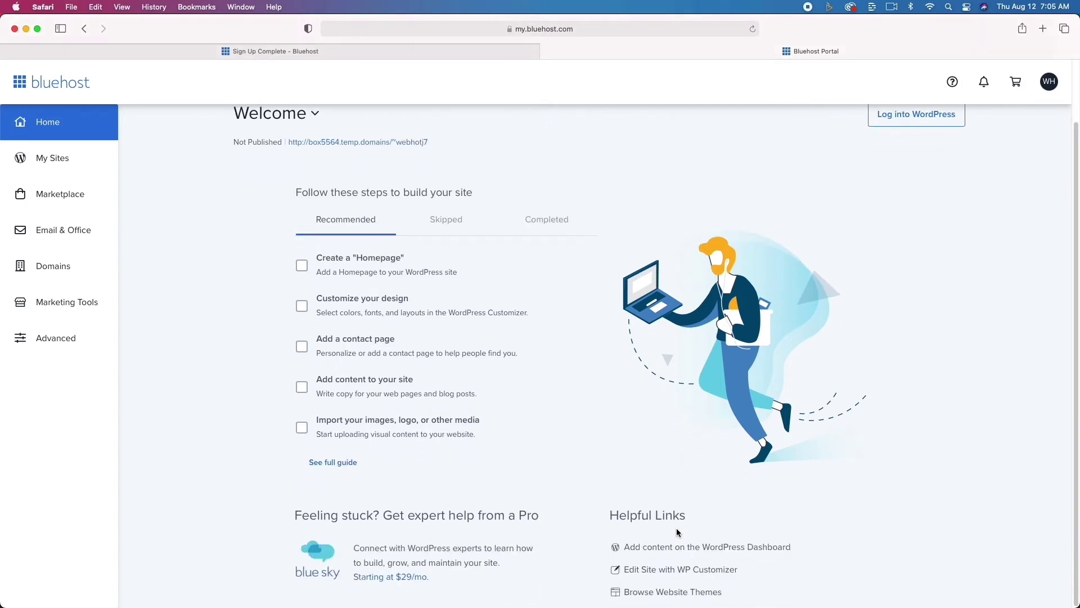
scroll(677, 532, up, 2)
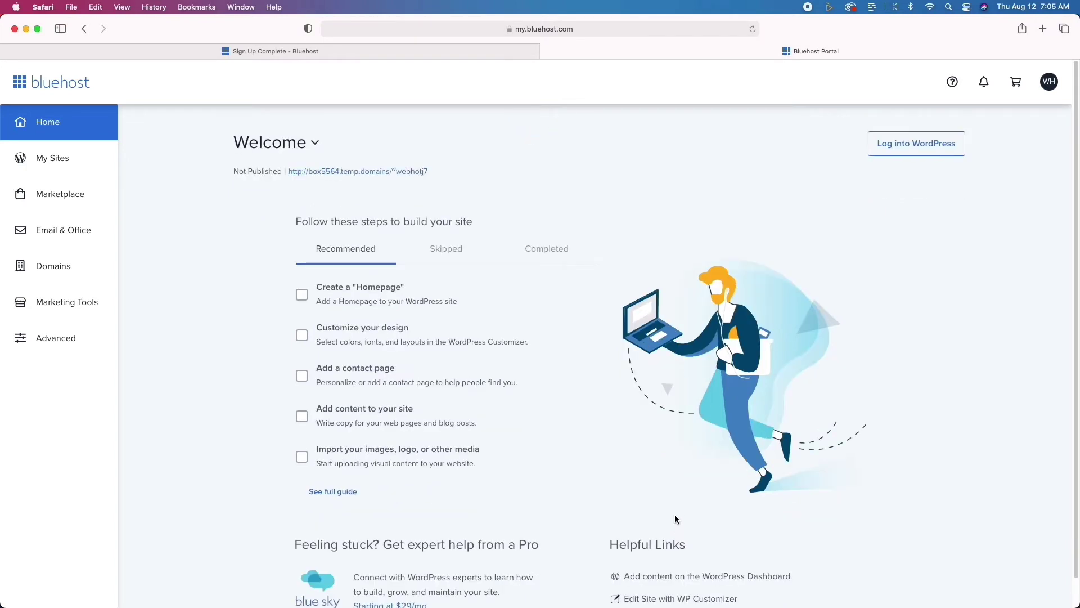
click(932, 144)
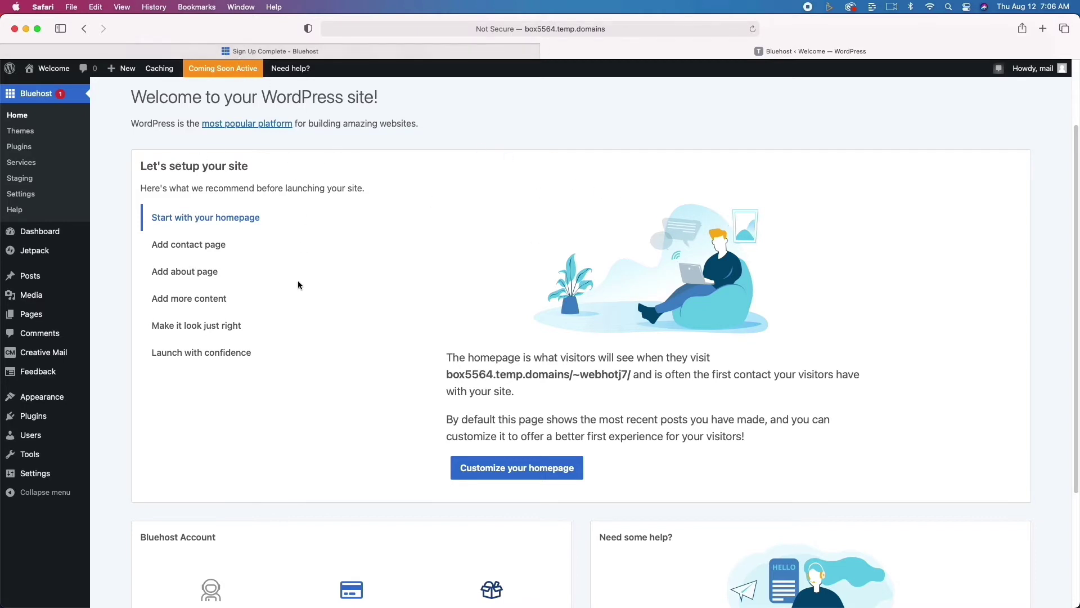
click(48, 72)
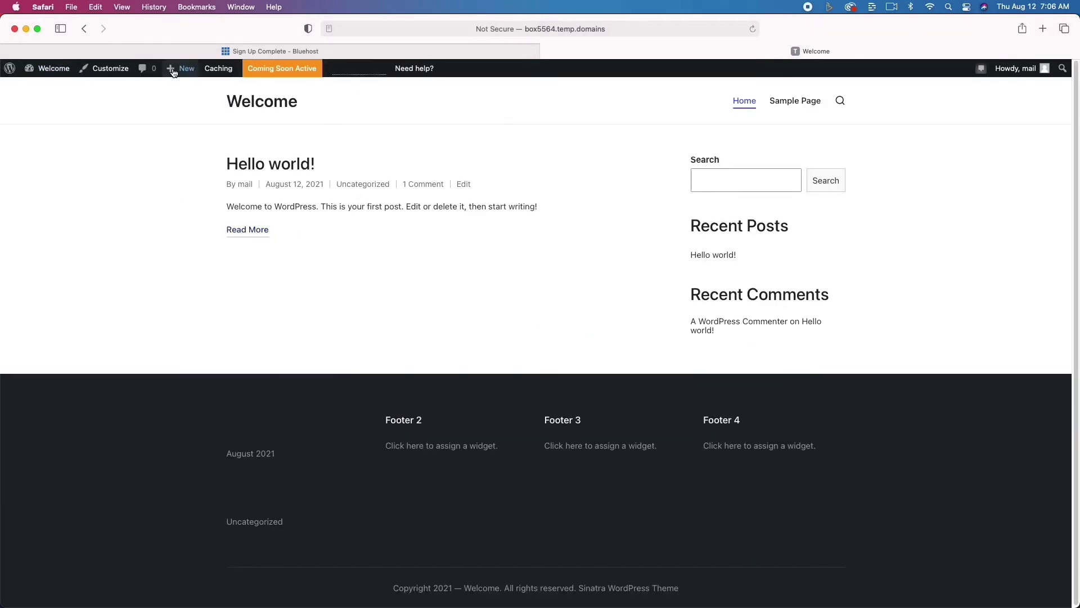
- Return to the WordPress admin area of the new site and view the Bluehost staging page
click(83, 29)
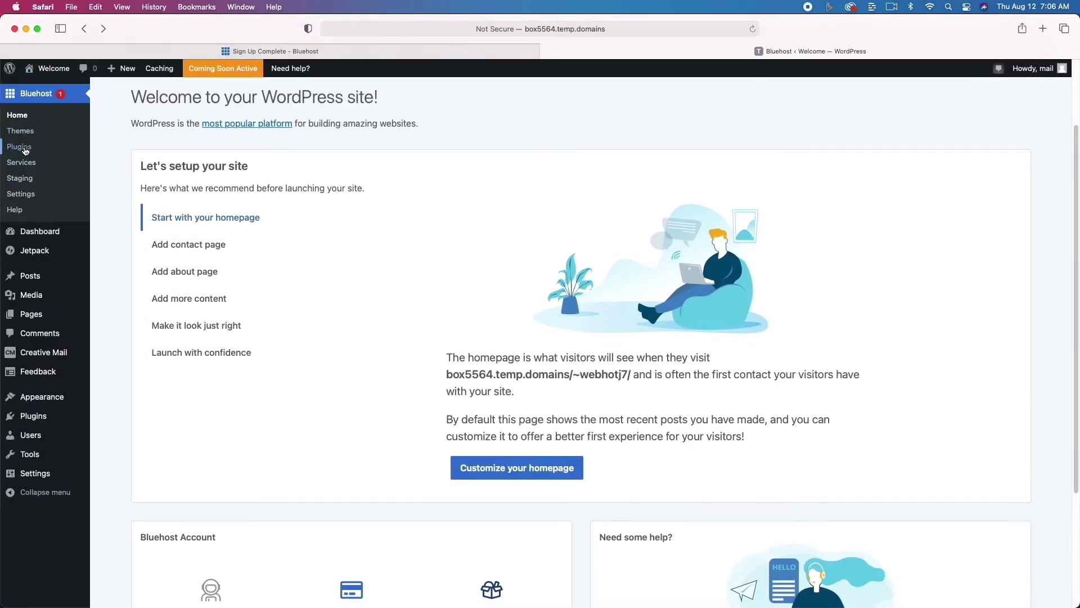
click(21, 178)
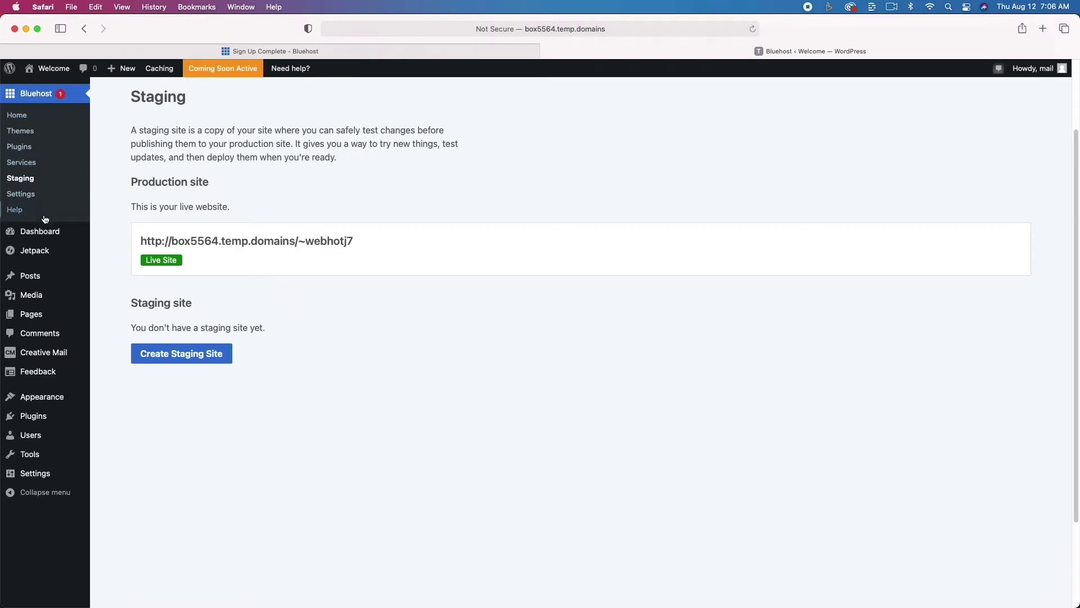
- Bulk deactivate the Bluehost and Creative Mail by Constant Contact plugins in the installed plugins list
mouse_move(67, 322)
click(32, 415)
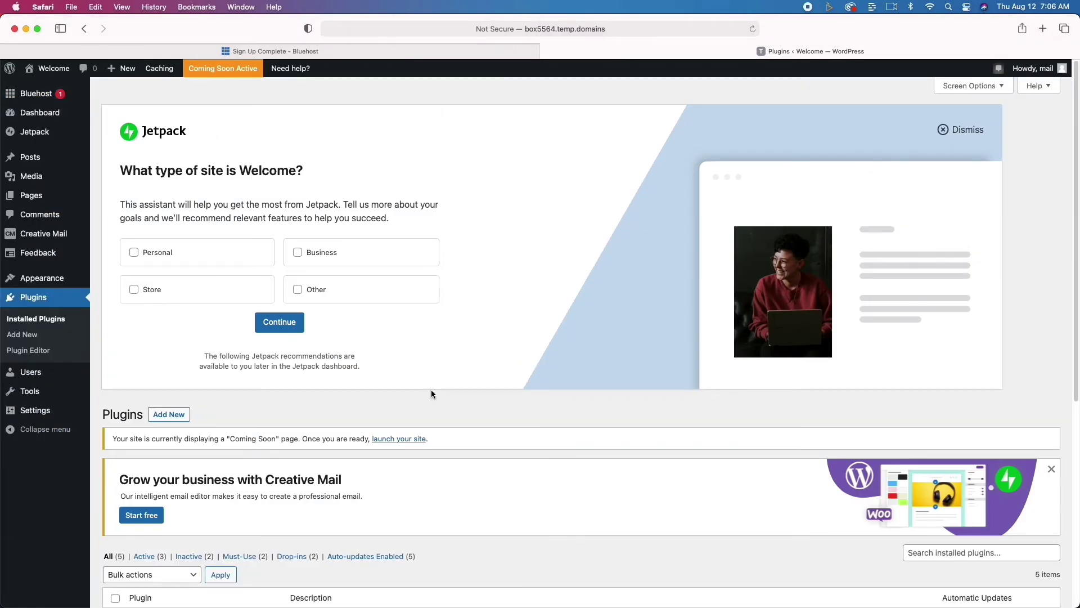
scroll(431, 390, down, 6)
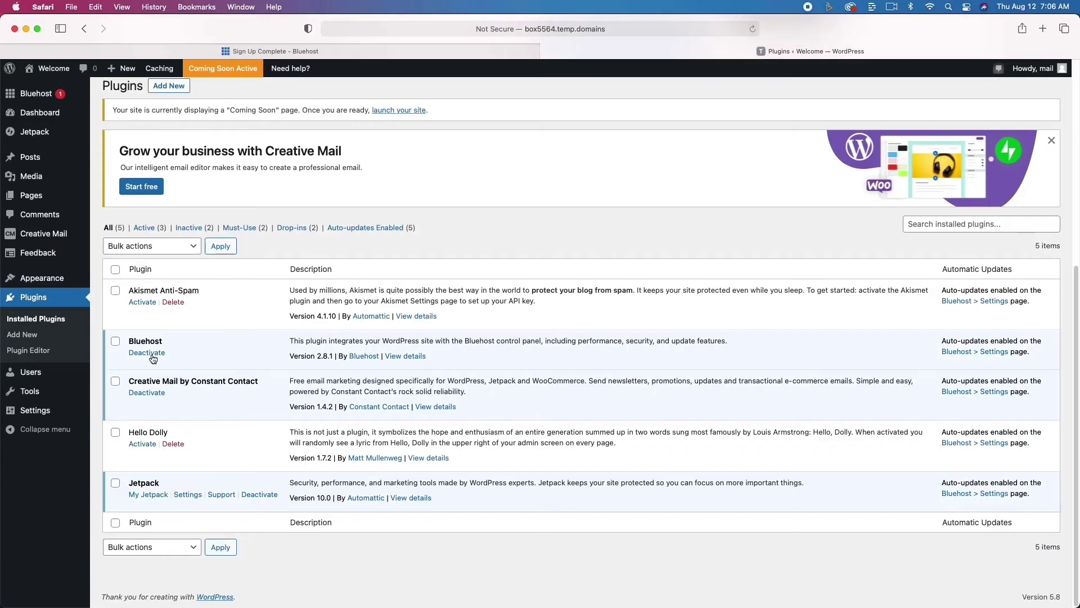
click(115, 343)
click(115, 382)
click(172, 246)
click(168, 270)
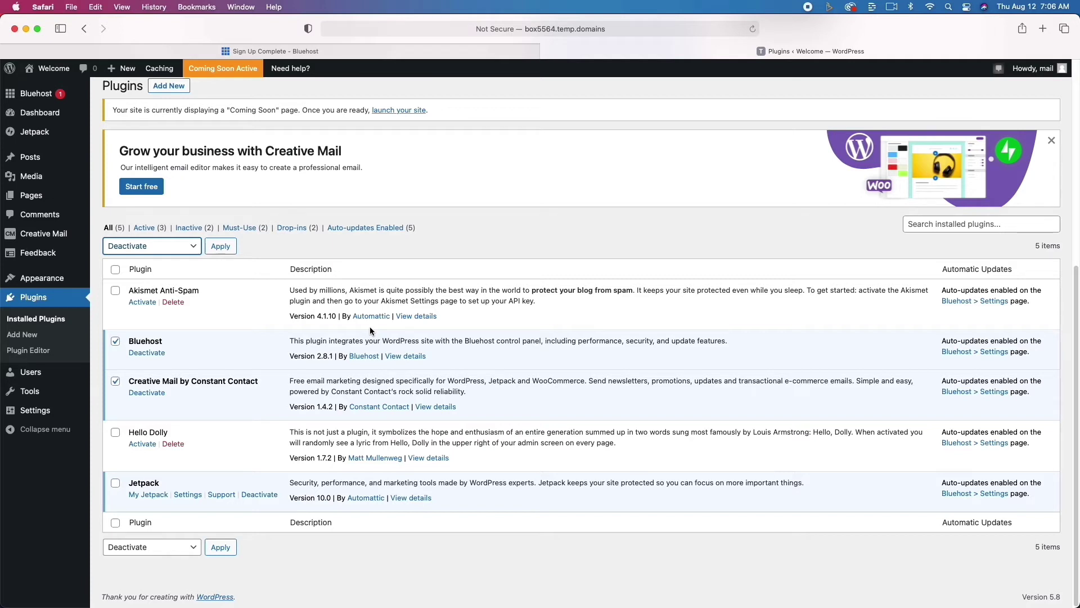
click(220, 246)
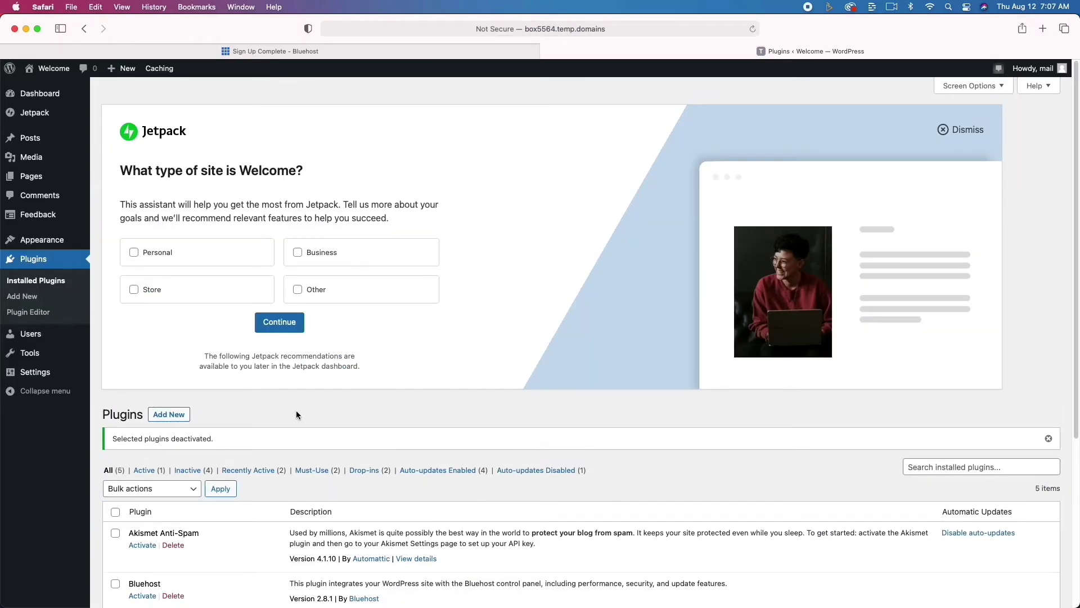
- Delete the Akismet Anti-Spam, Bluehost, Creative Mail by Constant Contact and Hello Dolly plugins
scroll(296, 414, down, 5)
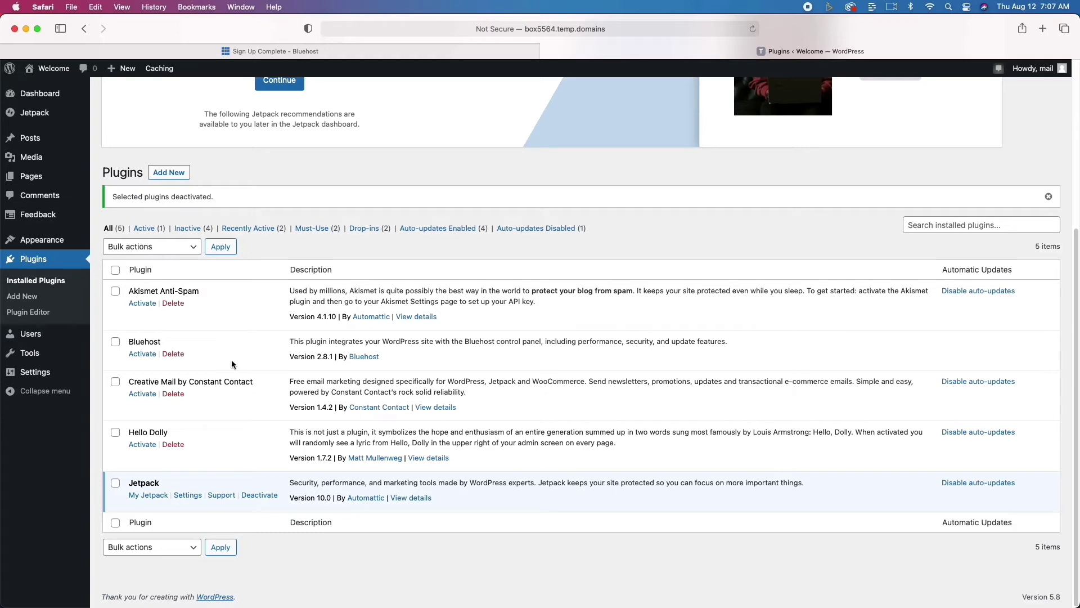
click(168, 304)
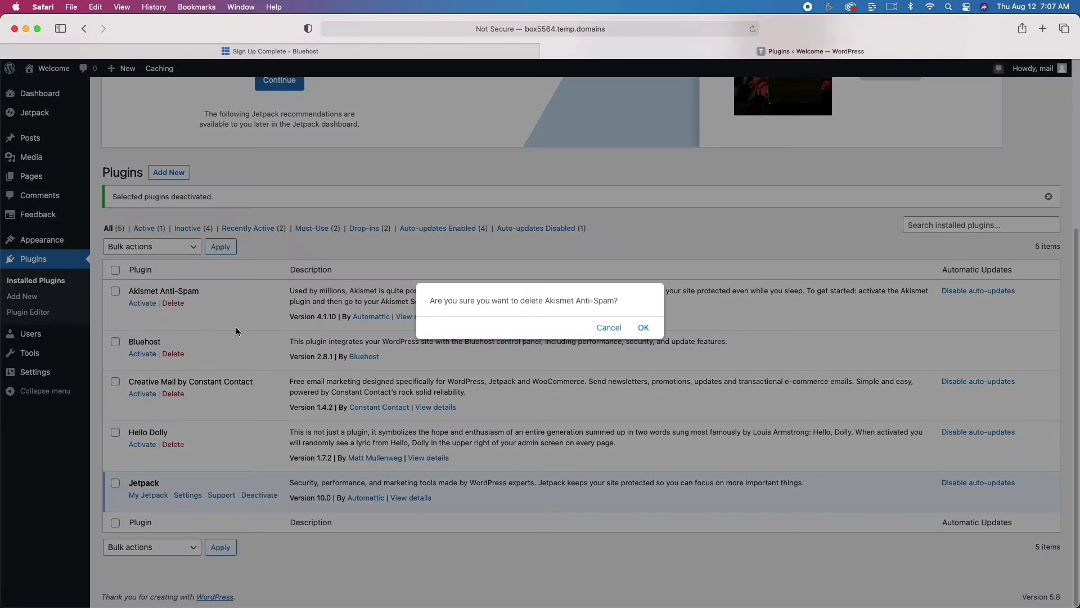
click(642, 325)
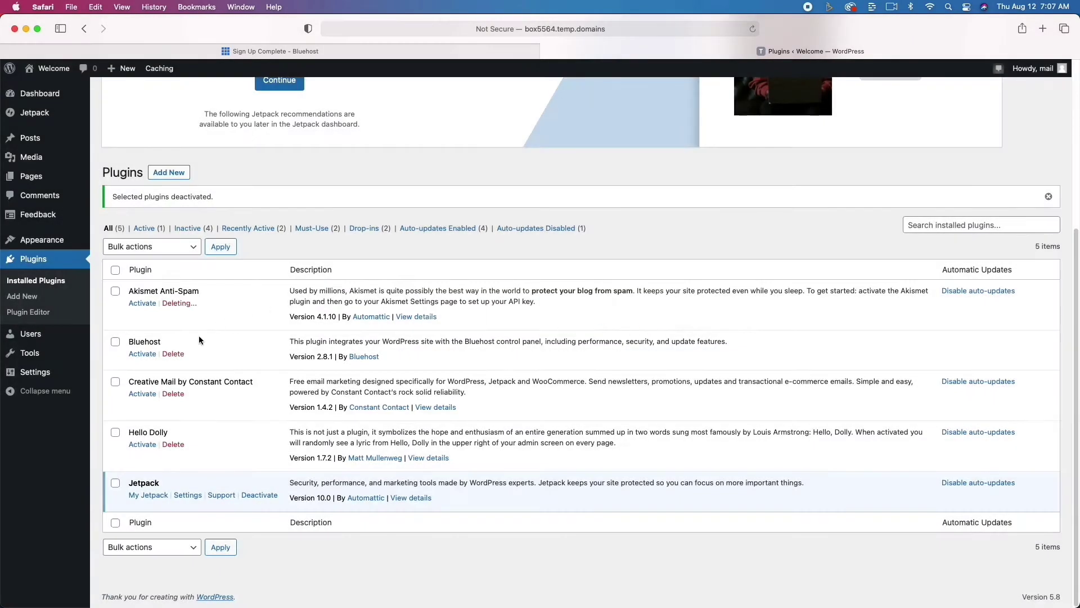
click(175, 355)
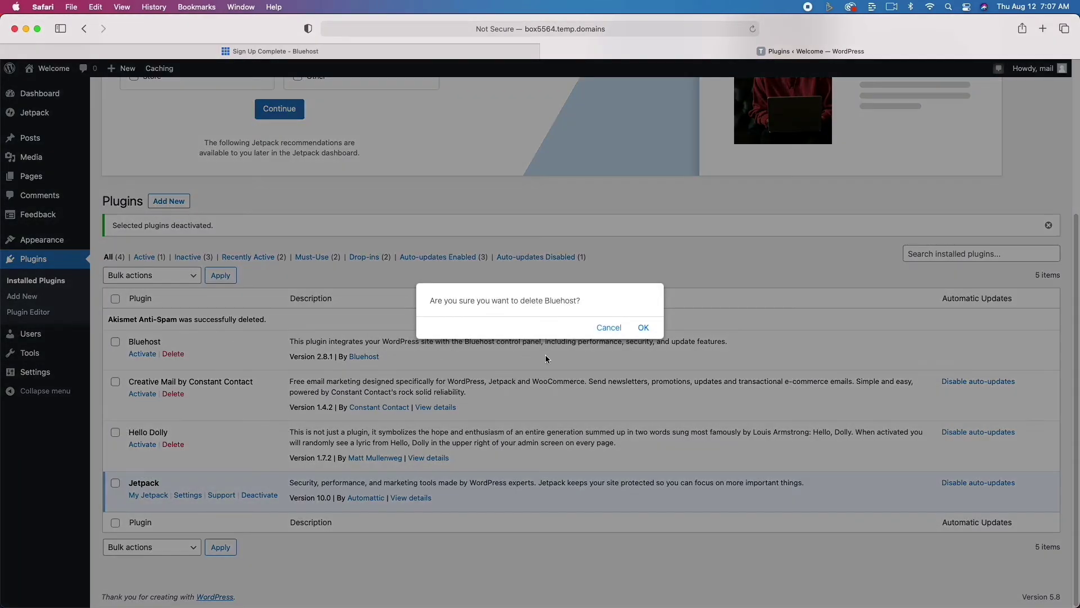
click(643, 327)
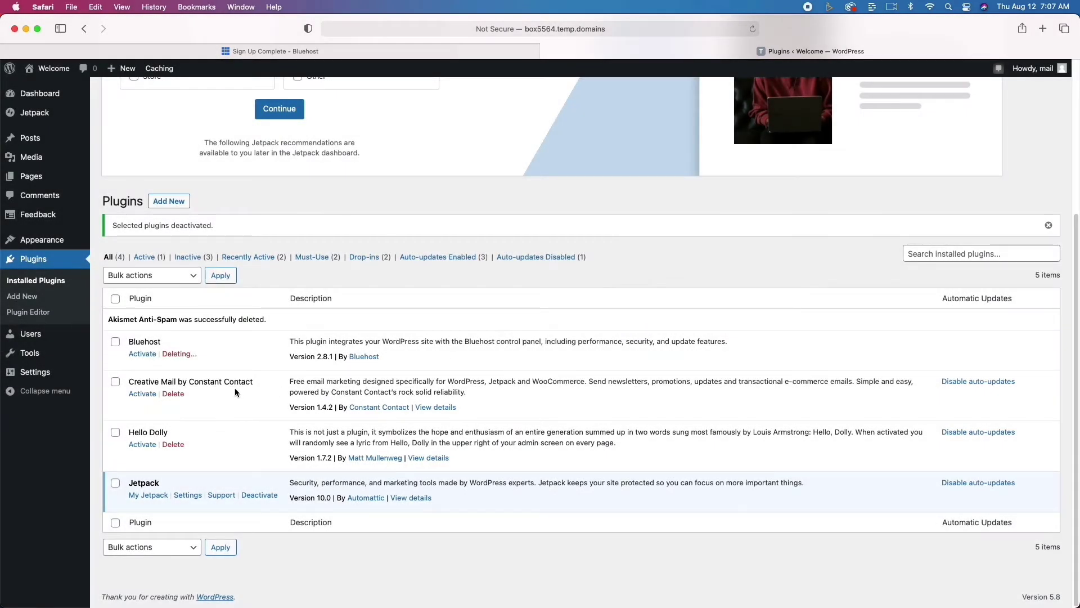
click(173, 394)
click(643, 334)
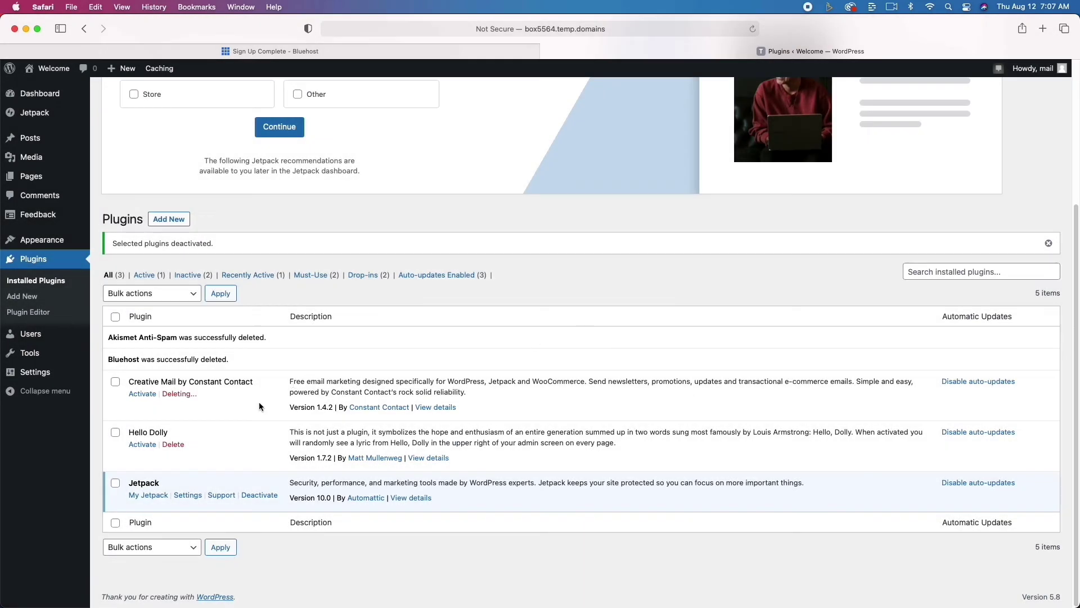
click(178, 445)
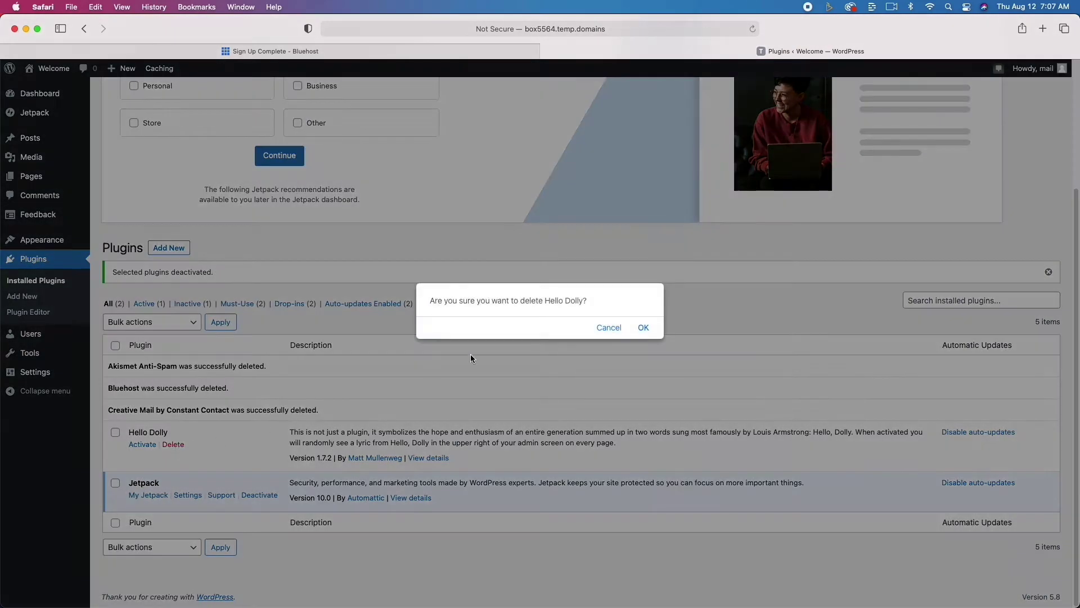
click(645, 328)
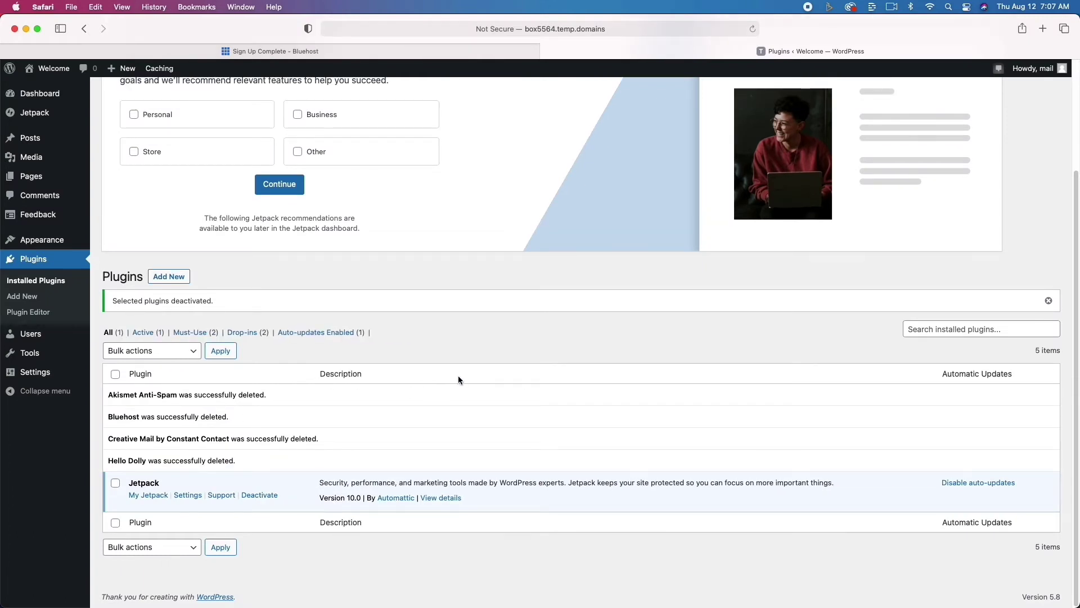
mouse_move(45, 375)
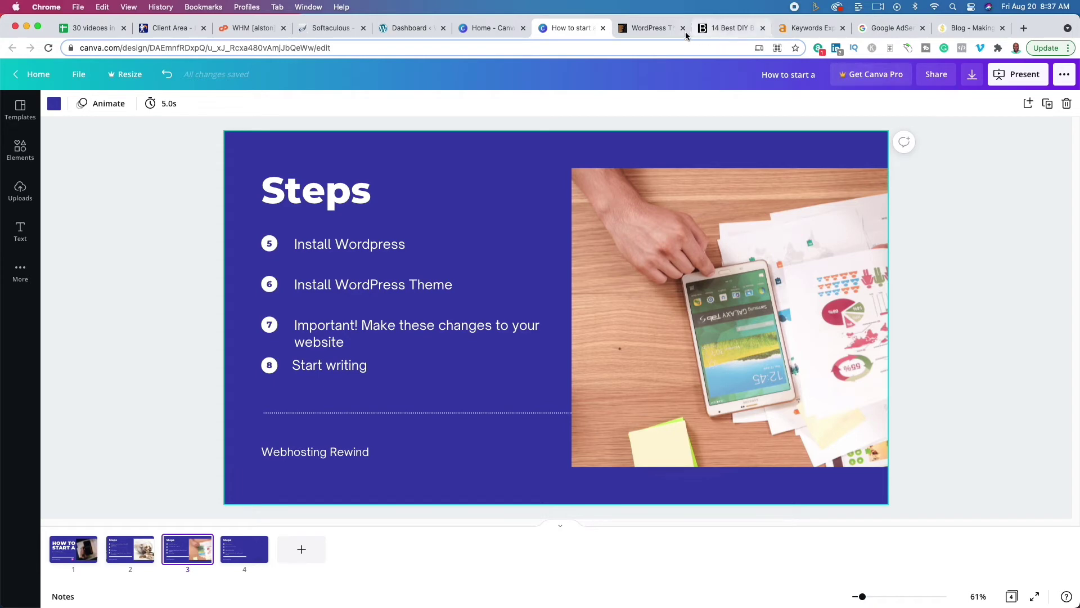
- Switch to ThemeForest and search its themes for "personal finance"
click(648, 29)
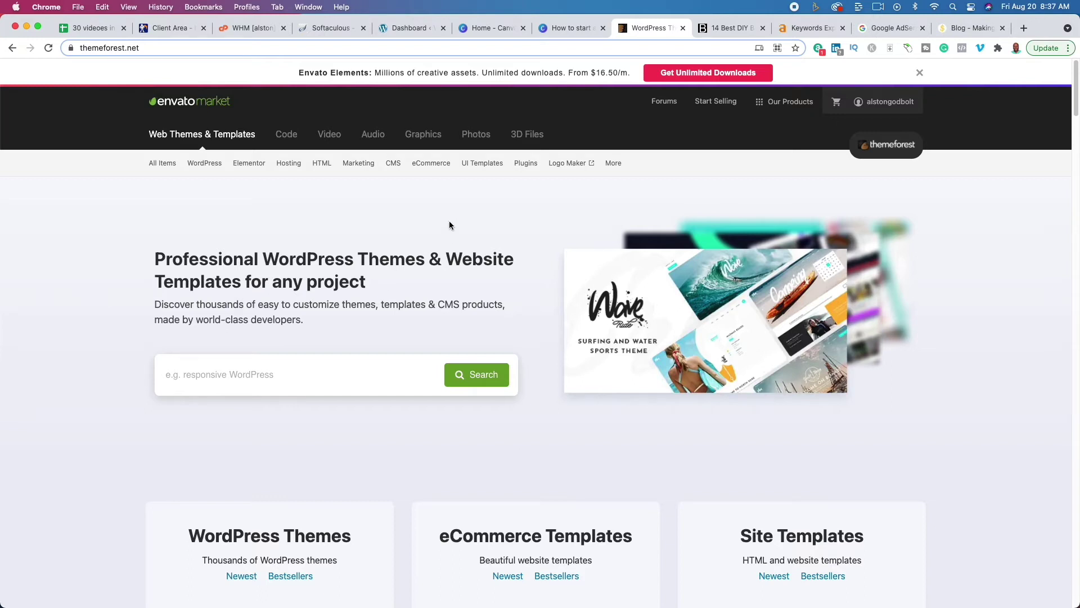
click(288, 373)
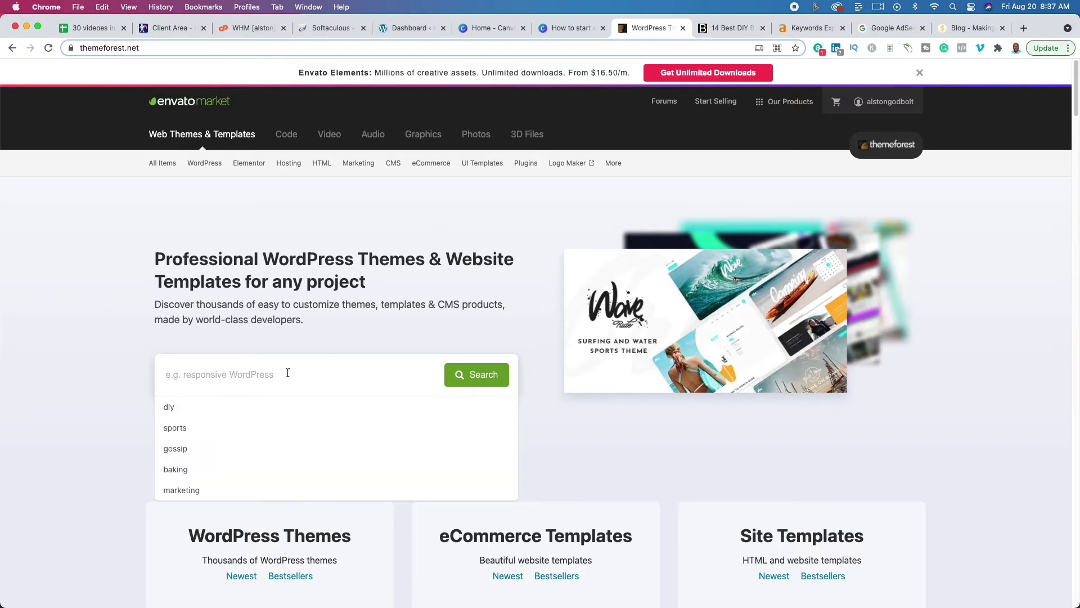
text(personal )
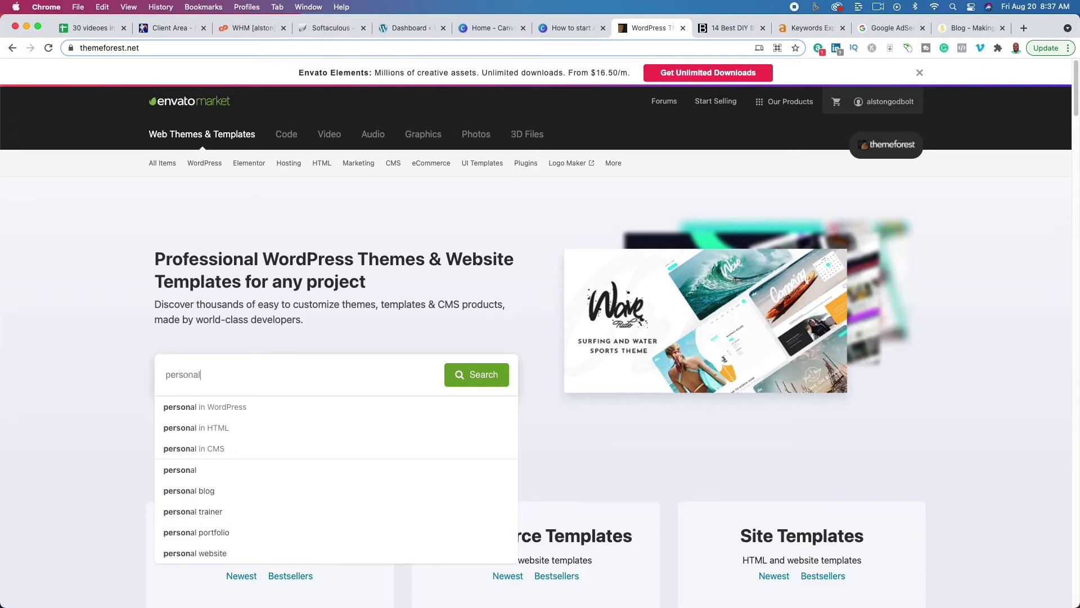
text(finance)
key(Return)
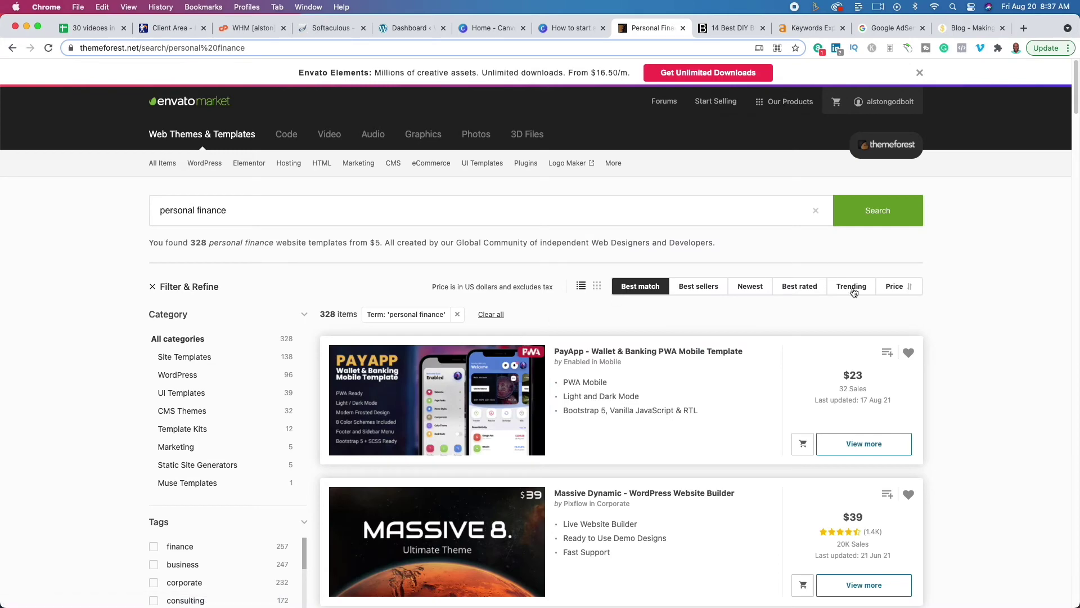
- Browse the ThemeForest personal finance results, comparing the themes' previews, prices, ratings and sales
scroll(977, 411, down, 3)
scroll(976, 414, down, 4)
scroll(976, 414, down, 8)
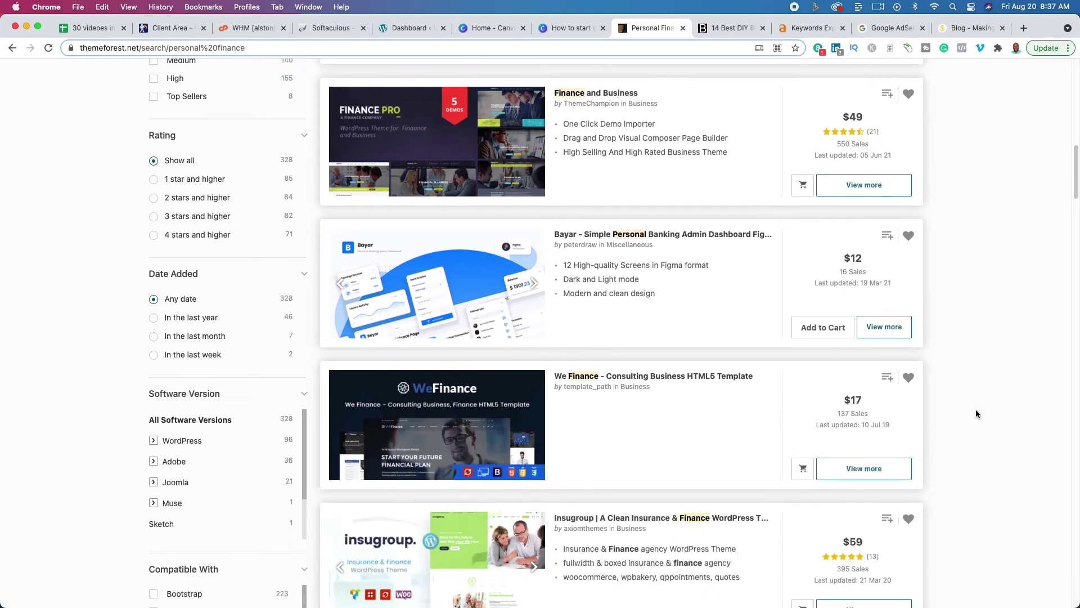
scroll(976, 414, up, 1)
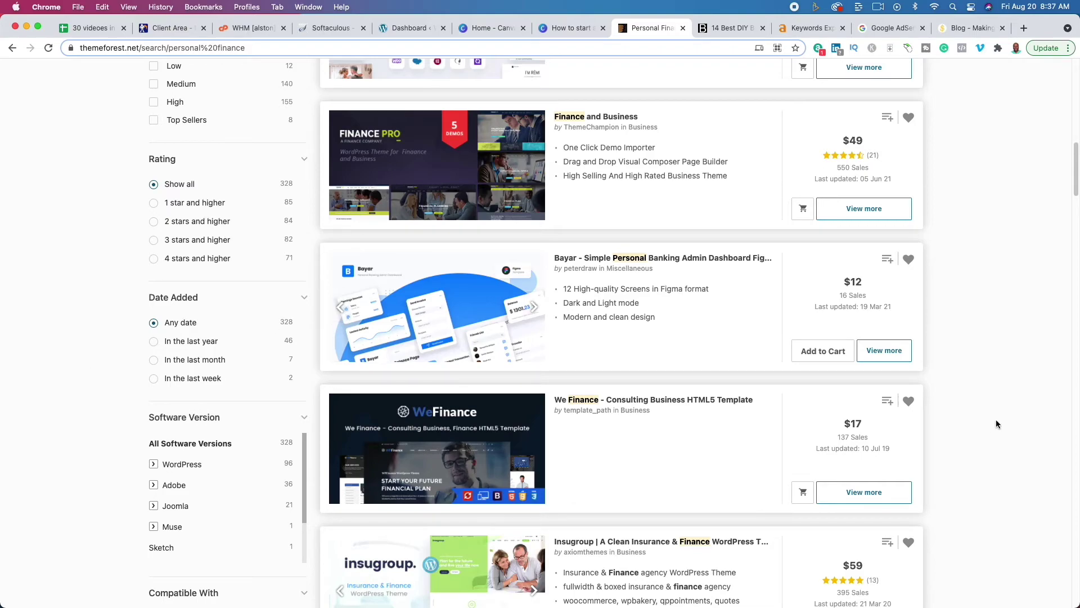
scroll(996, 423, up, 15)
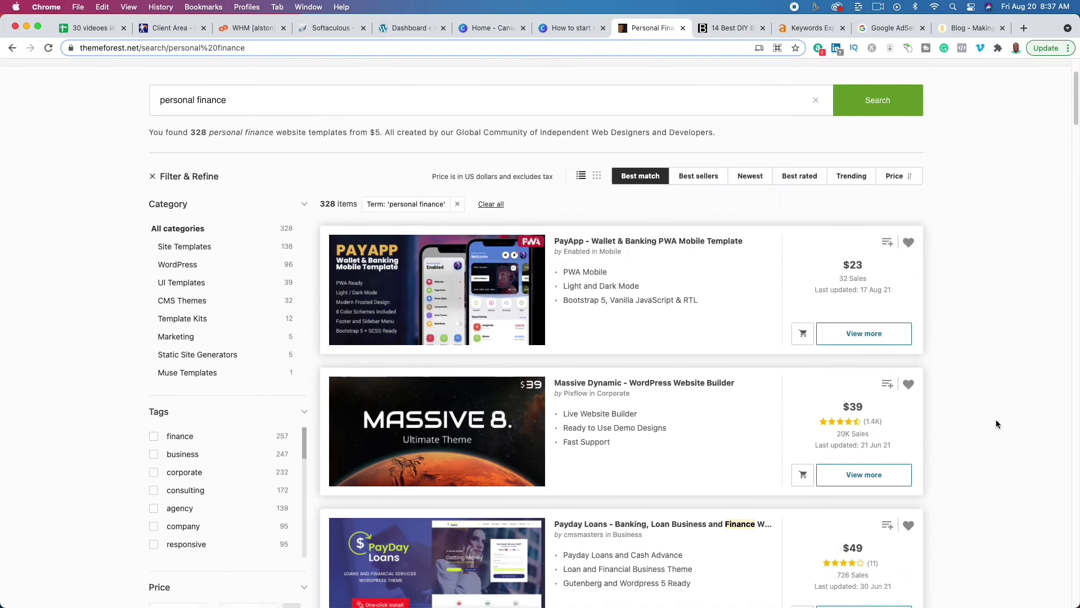
scroll(996, 423, down, 10)
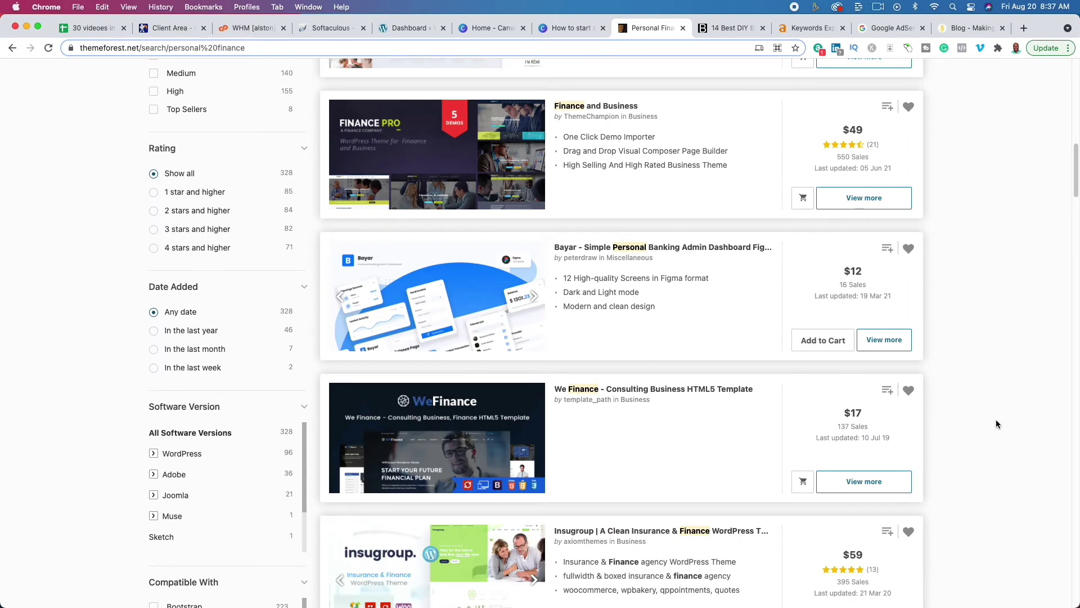
scroll(996, 423, down, 10)
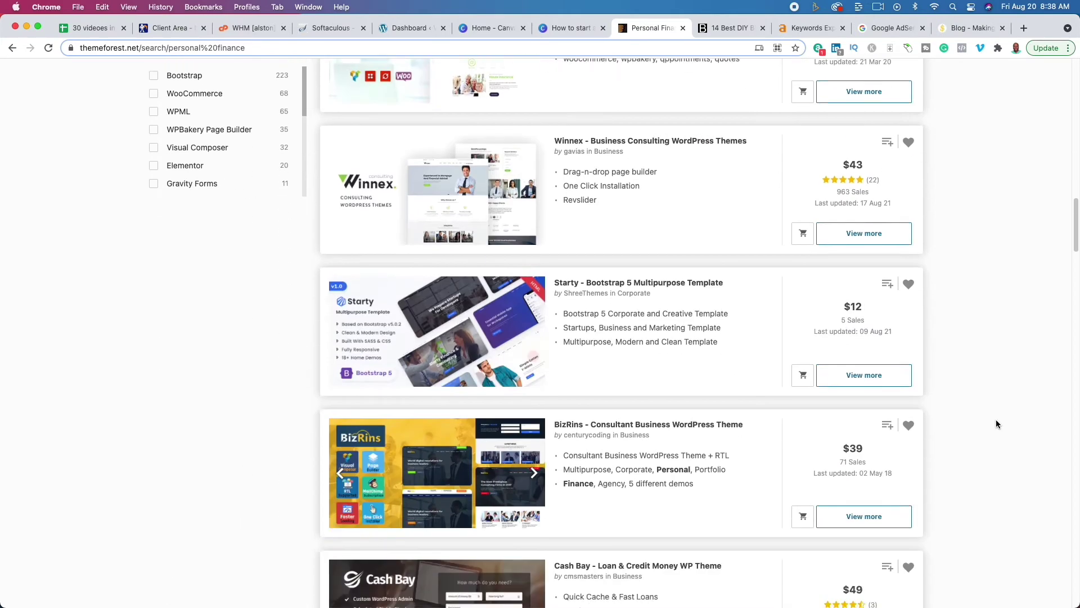
scroll(995, 423, up, 2)
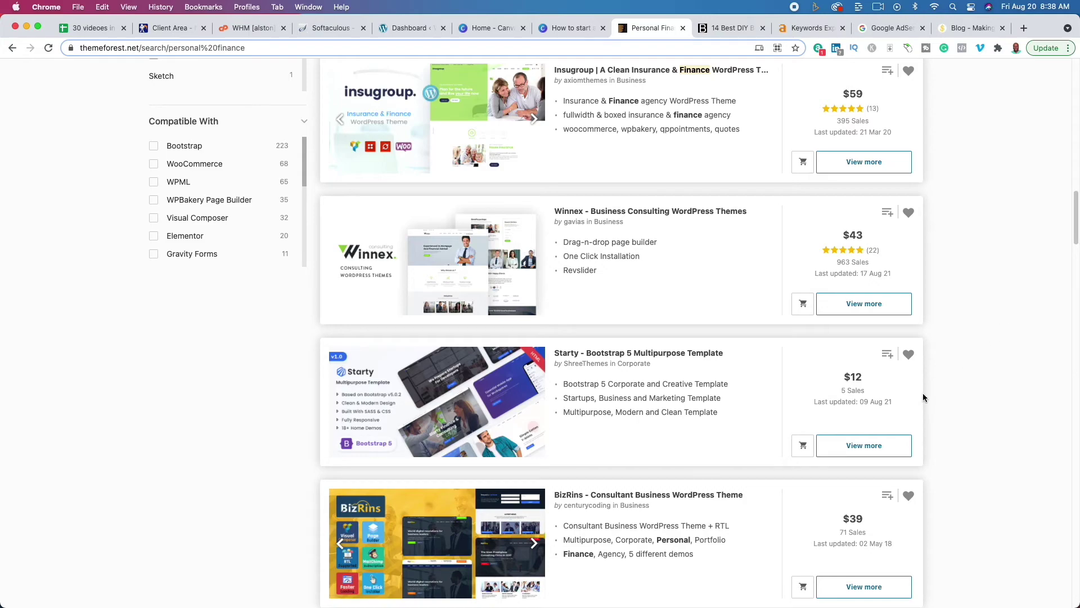
scroll(923, 398, up, 15)
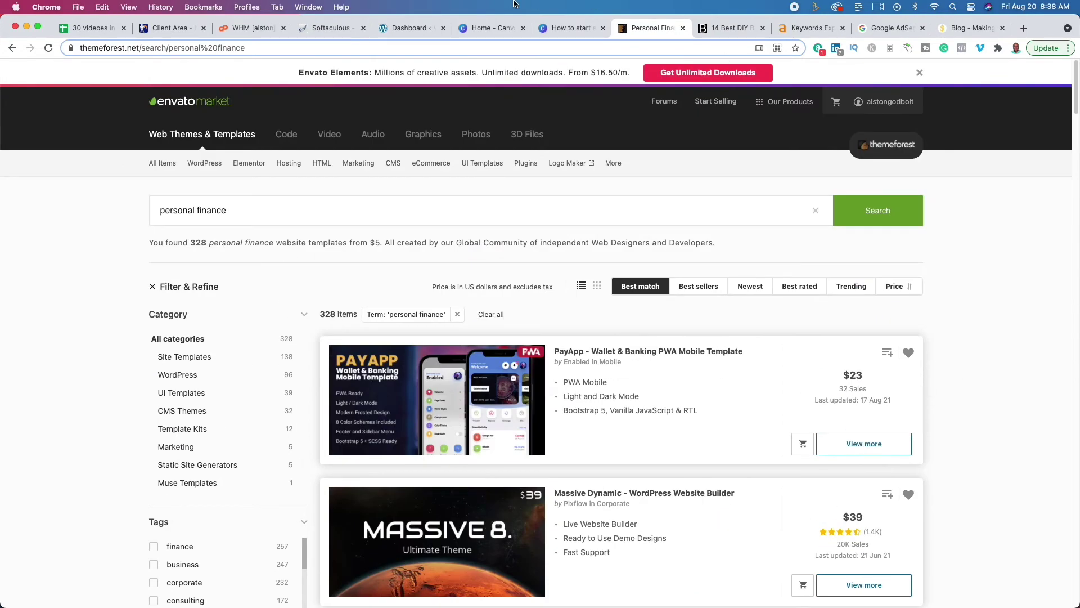
- Switch to the Web Hosting Rewind WordPress dashboard and open the form for uploading a theme as a .zip file
click(390, 31)
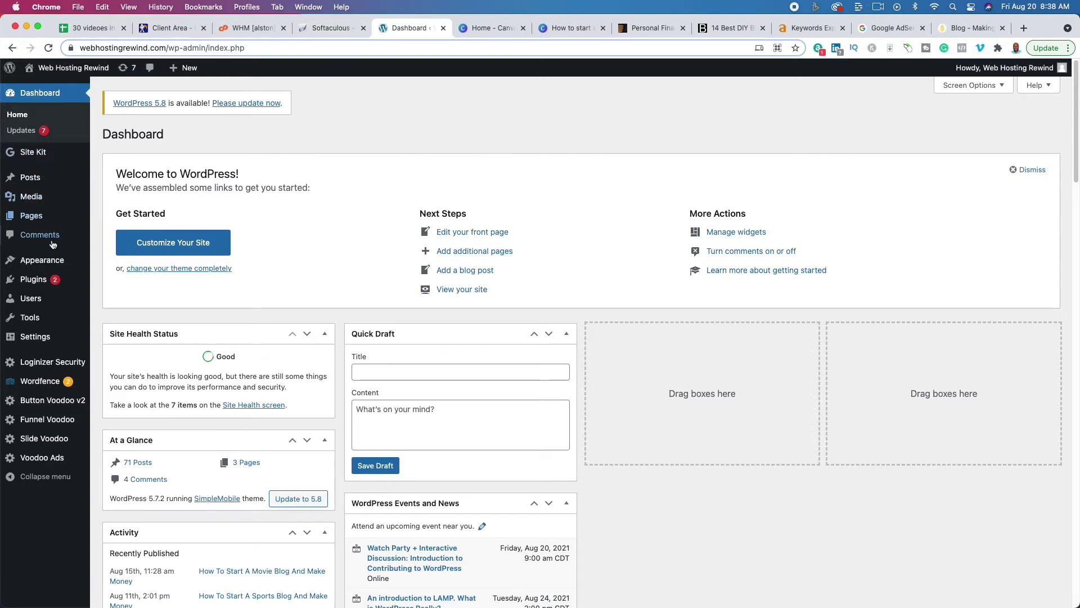
mouse_move(46, 262)
click(112, 263)
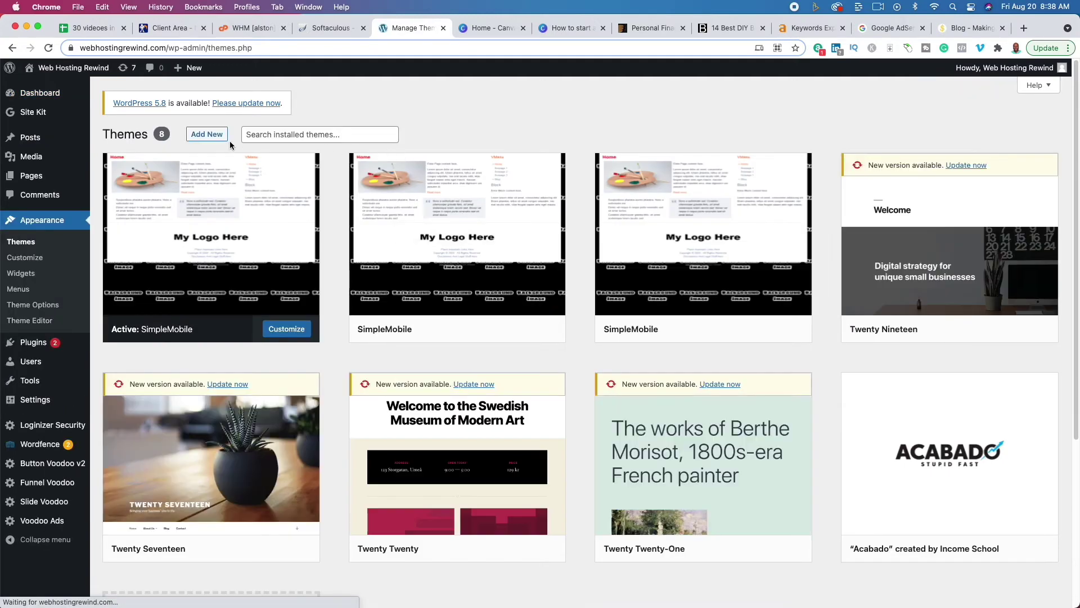
click(215, 135)
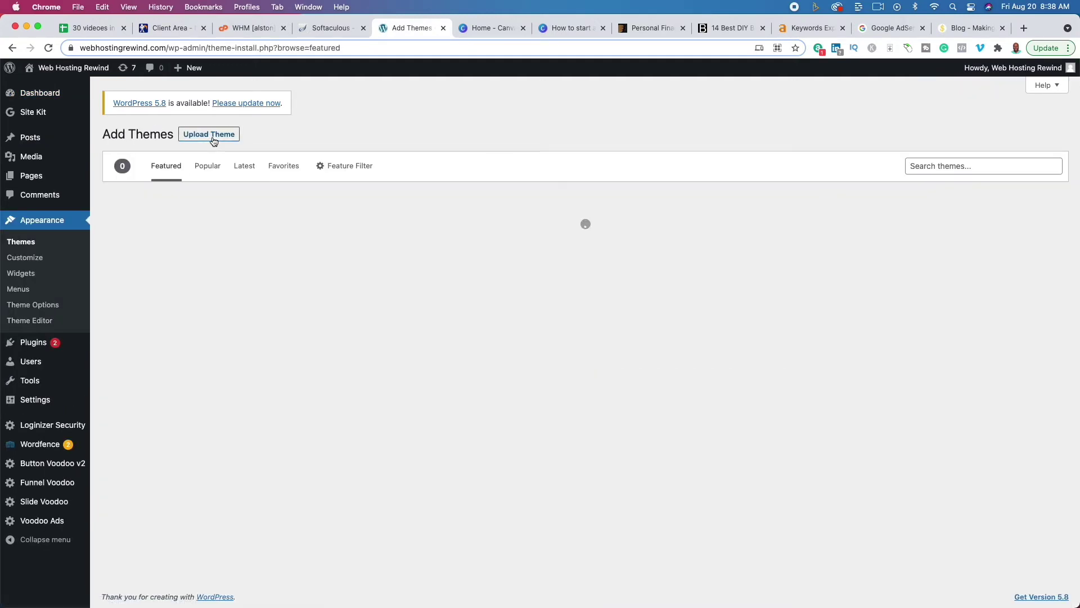
click(214, 140)
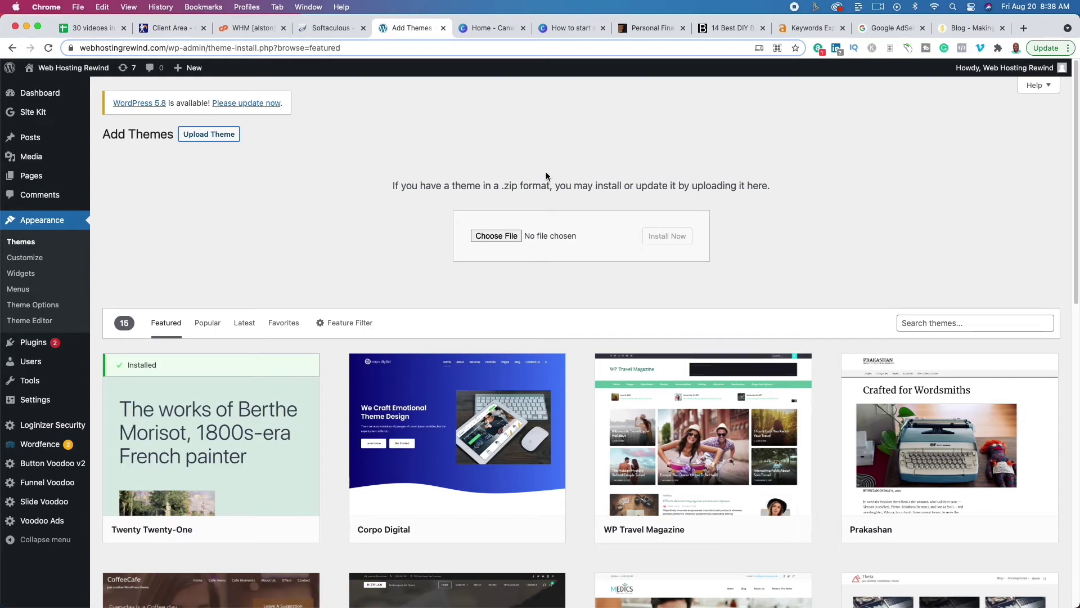
- Look over the Making Sense of Cents blog page as an example of a personal finance site's layout and posts
click(959, 28)
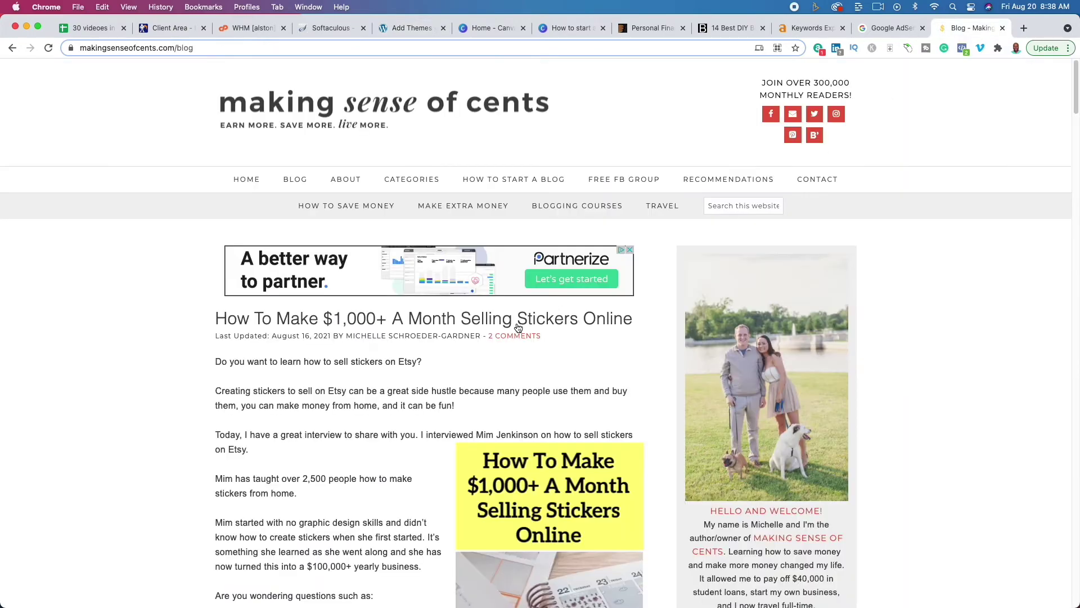
scroll(467, 360, down, 10)
scroll(467, 361, down, 20)
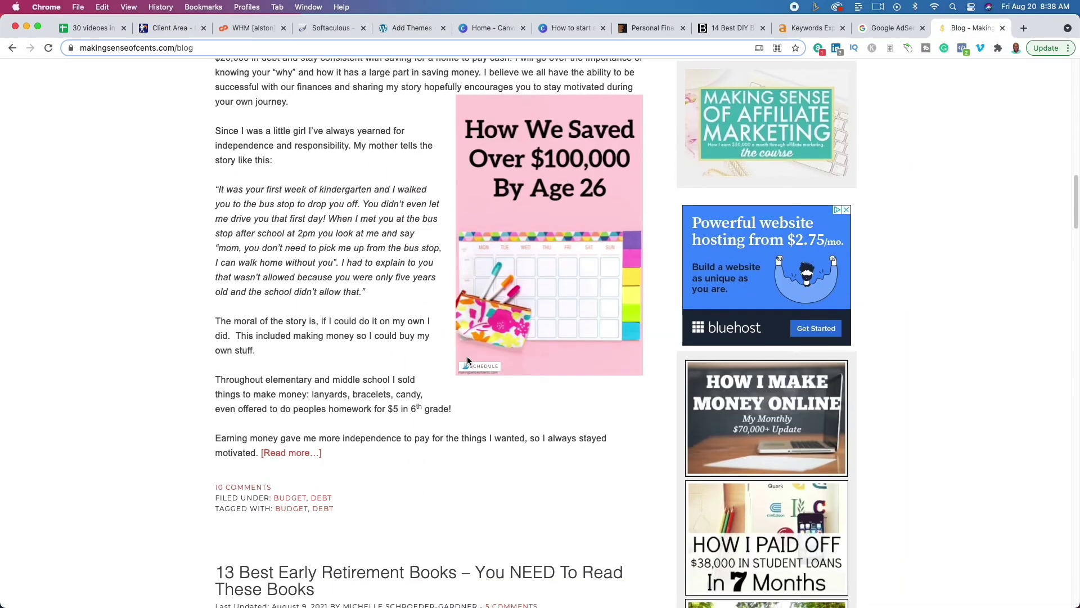
scroll(467, 361, up, 20)
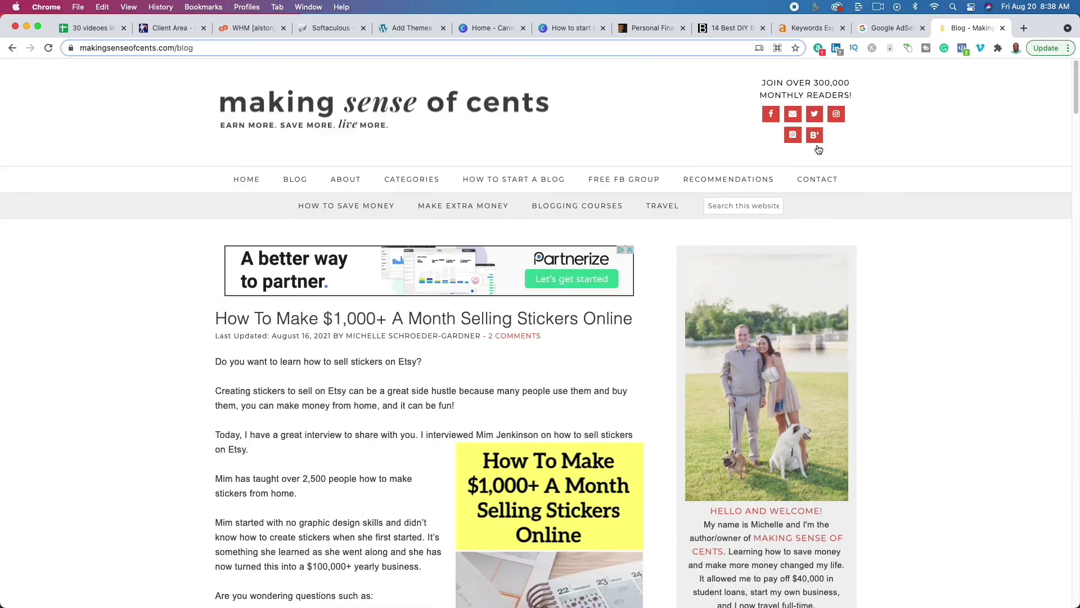
- Check the Steps slide in Canva and return to the WordPress Add Themes page
click(560, 28)
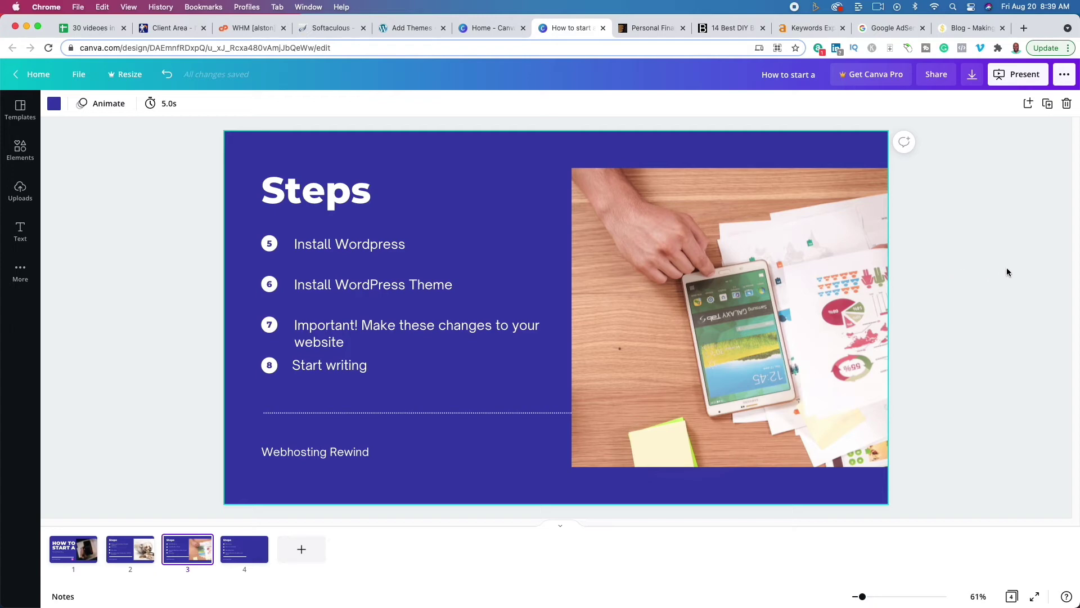
click(414, 29)
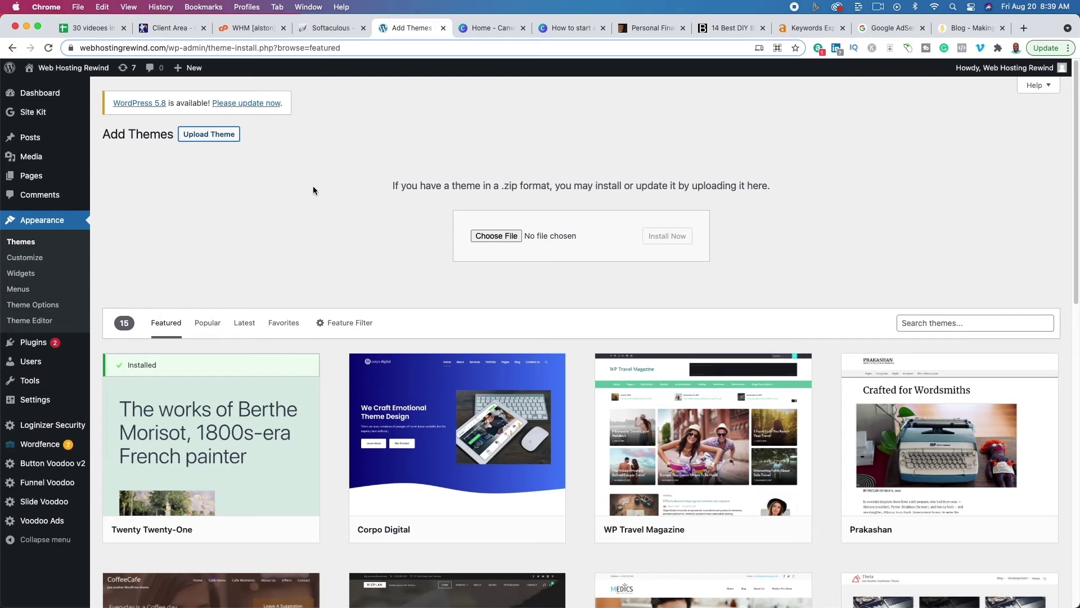
- Open the site's posts list and start a new blank post
click(25, 139)
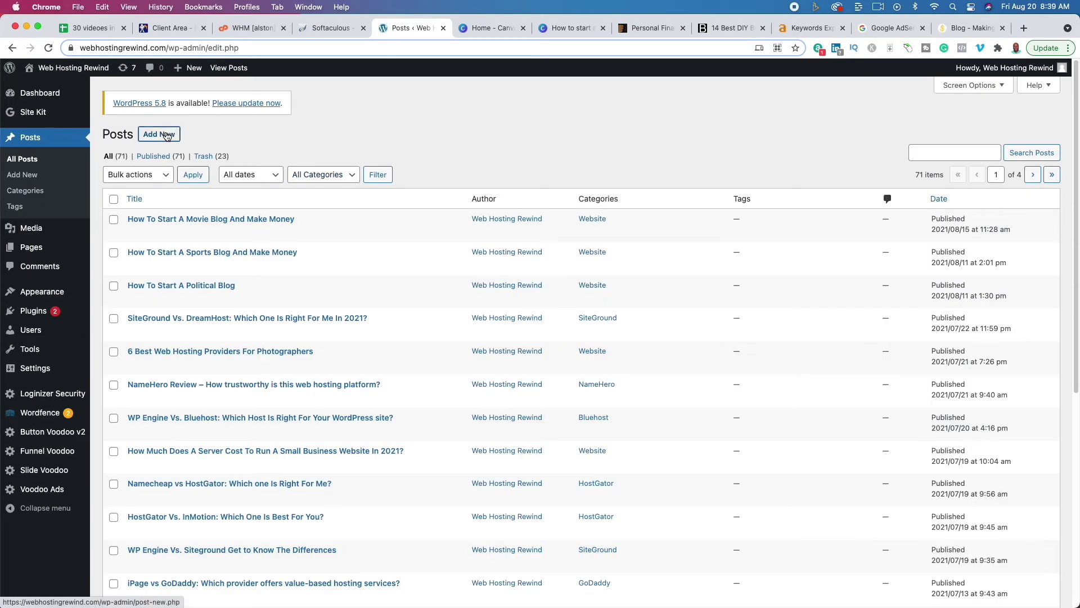
click(167, 136)
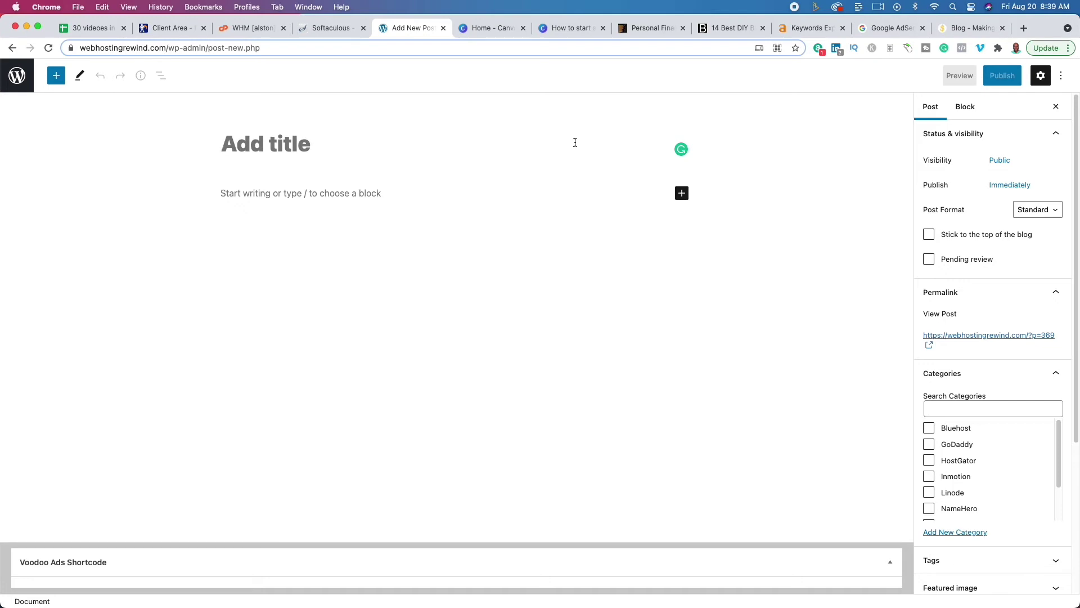
- Count the words of the post text on the Making Sense of Cents blog page and open its article on selling stickers online
click(970, 28)
scroll(189, 170, down, 2)
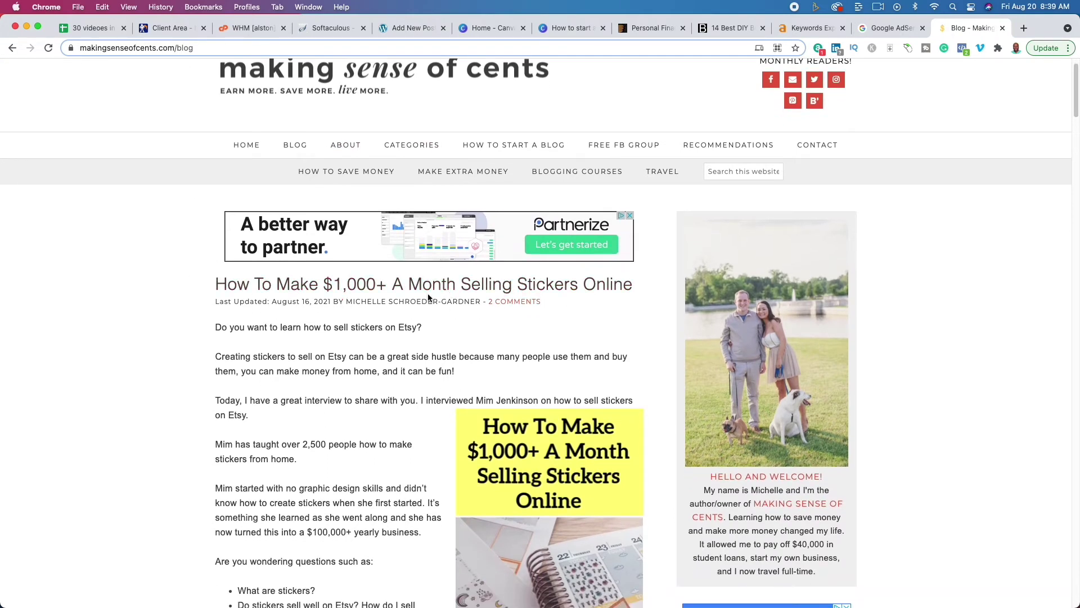
scroll(209, 258, down, 3)
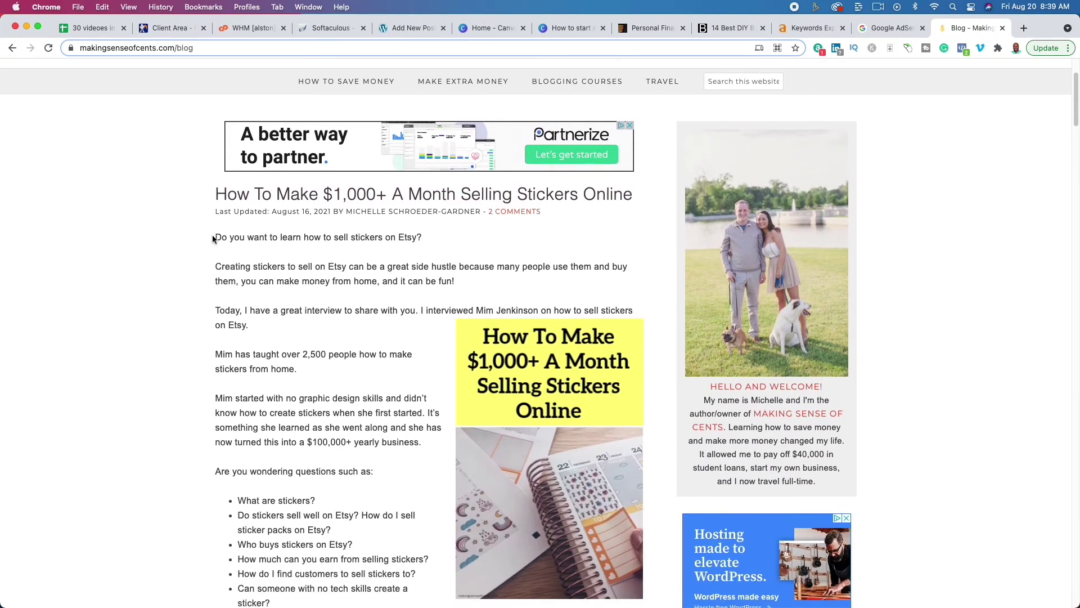
drag(236, 237, 458, 256)
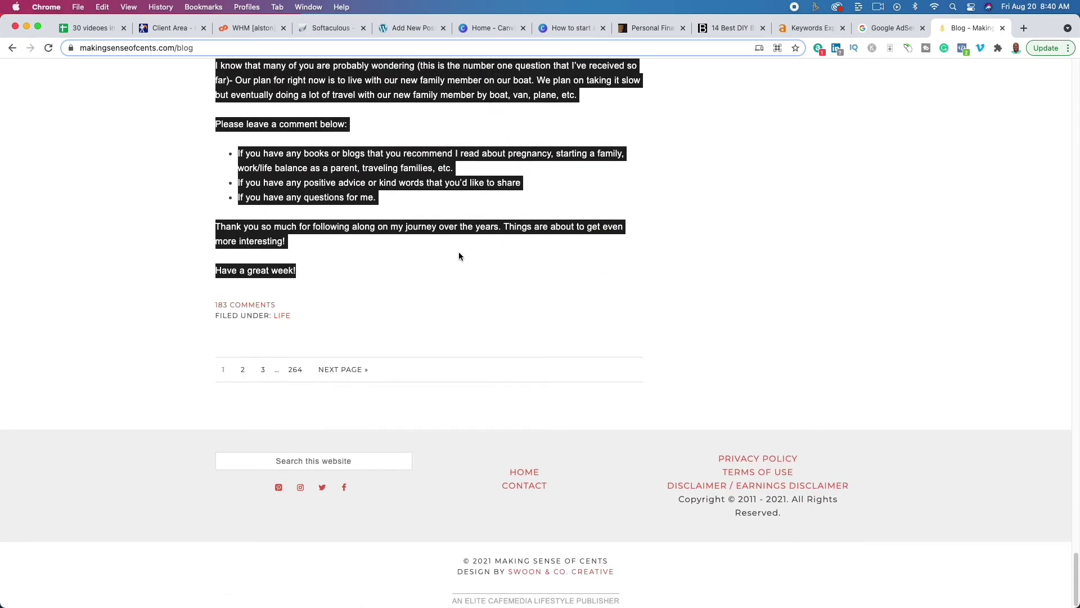
right_click(368, 173)
click(622, 292)
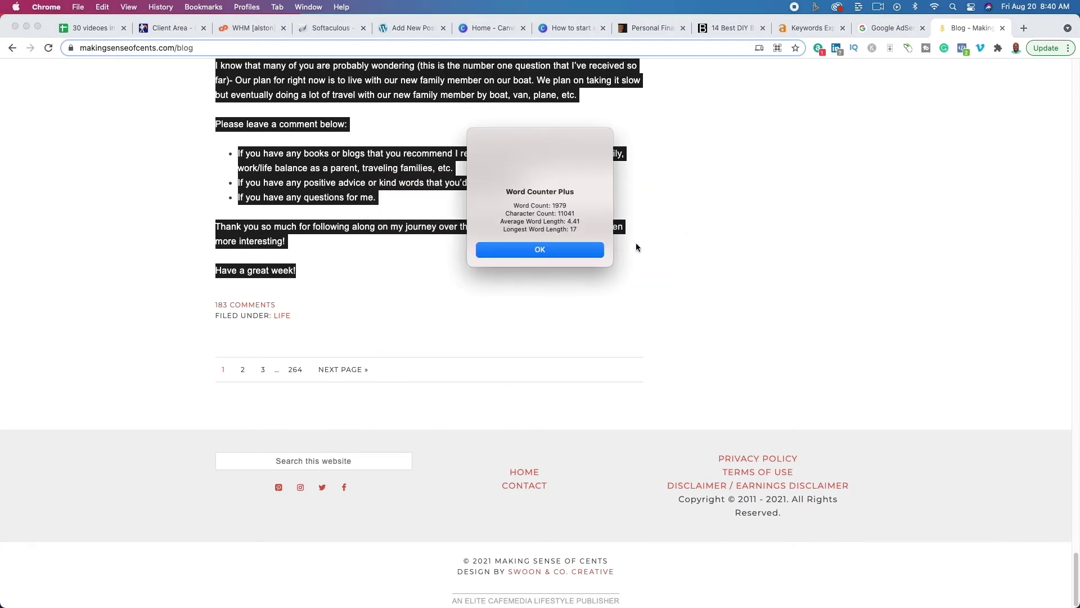
click(574, 251)
click(520, 275)
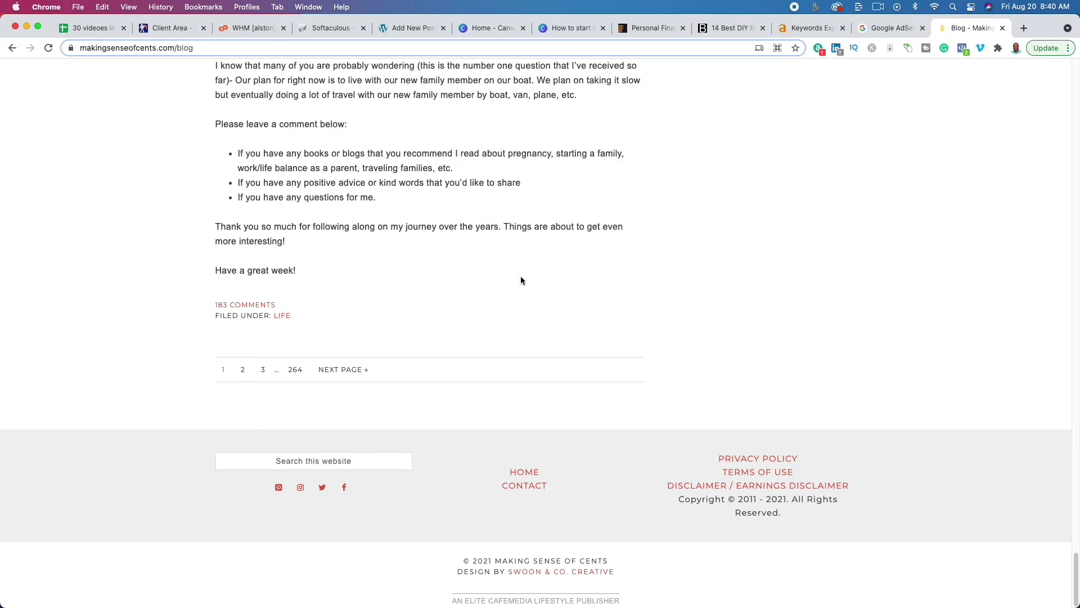
key(Home)
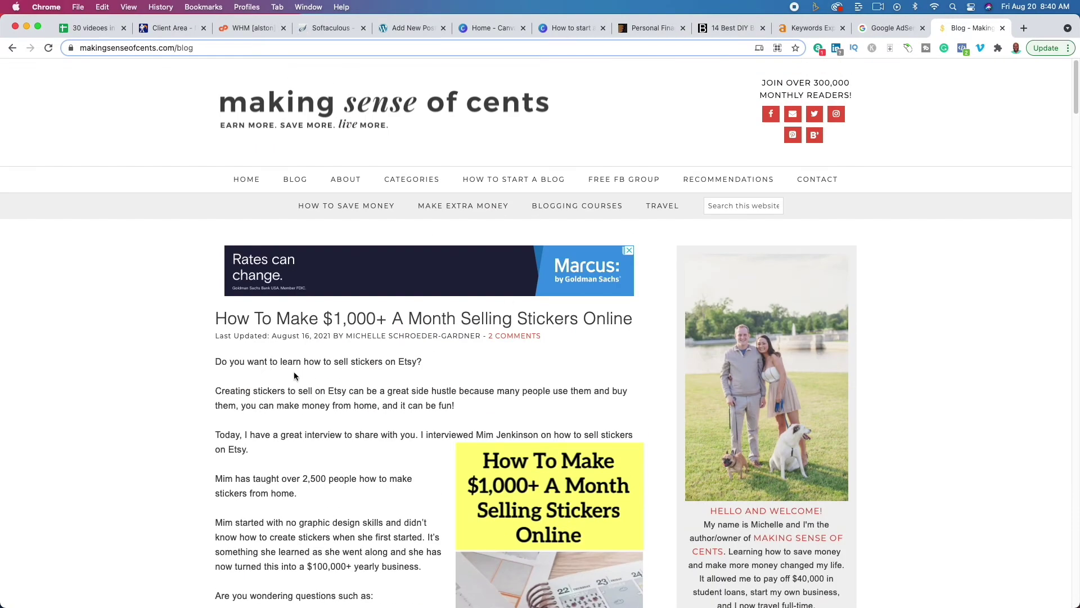
click(327, 318)
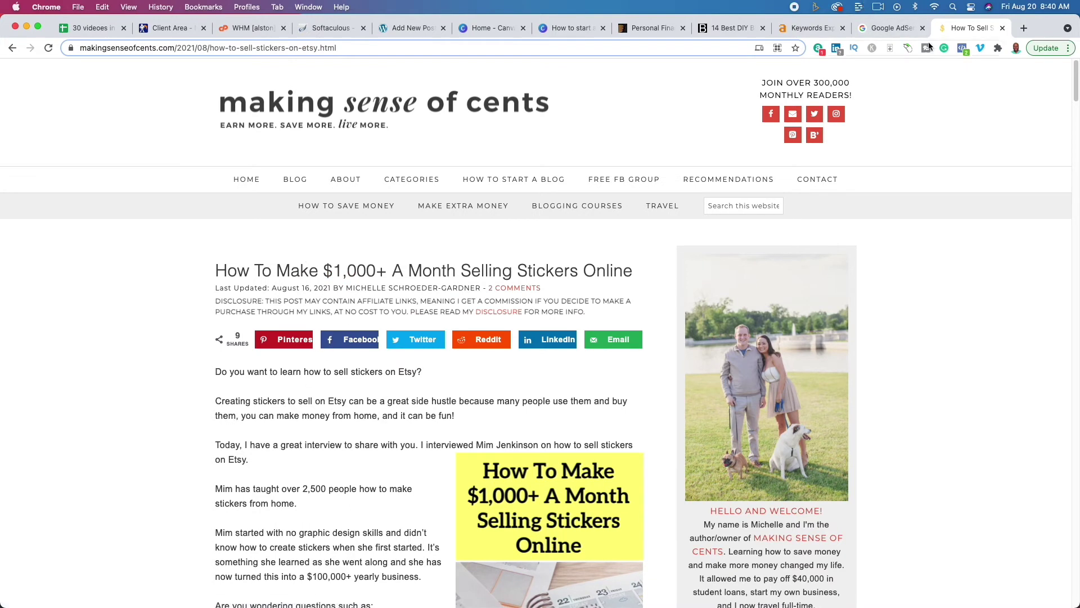
- Return to the new WordPress post and write Who, what, when, where, why and how as separate body paragraphs
click(400, 31)
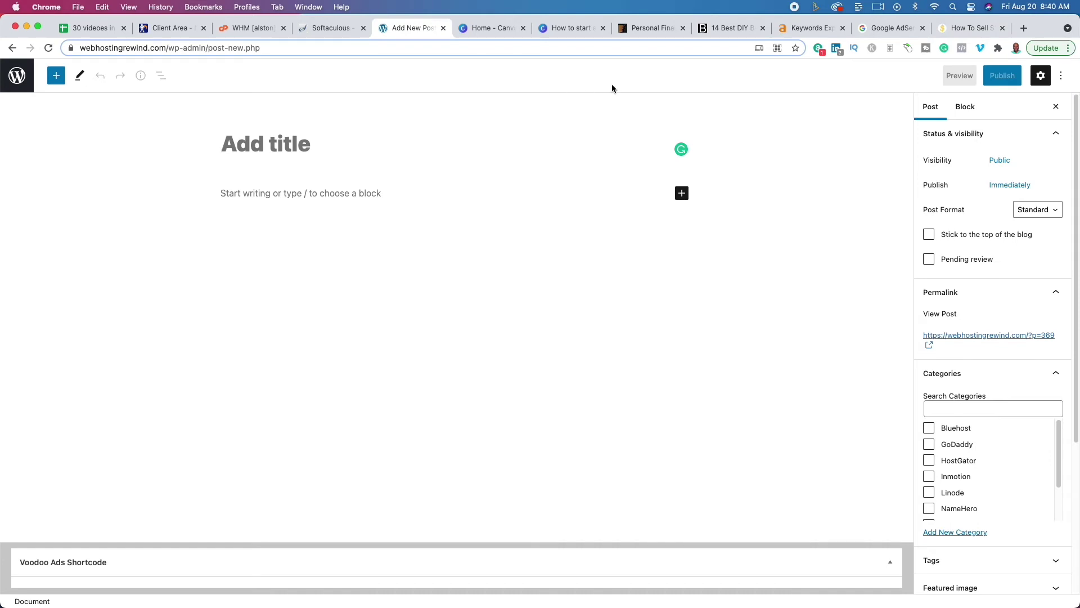
click(444, 194)
text(Who)
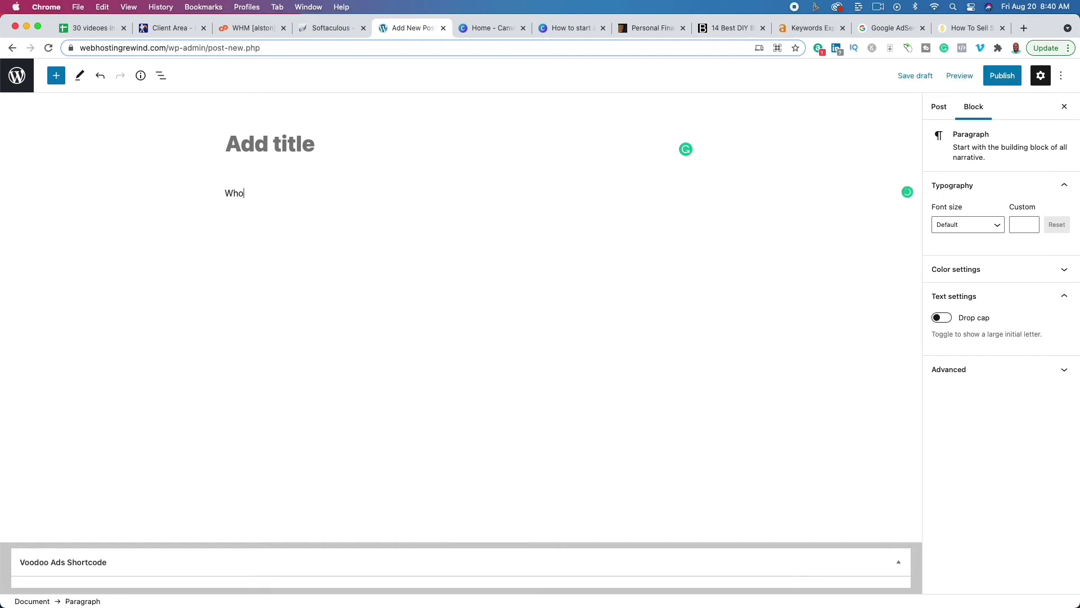
key(Return)
text(what)
key(Return)
text(when)
key(Return)
text(where)
key(Return)
text(why)
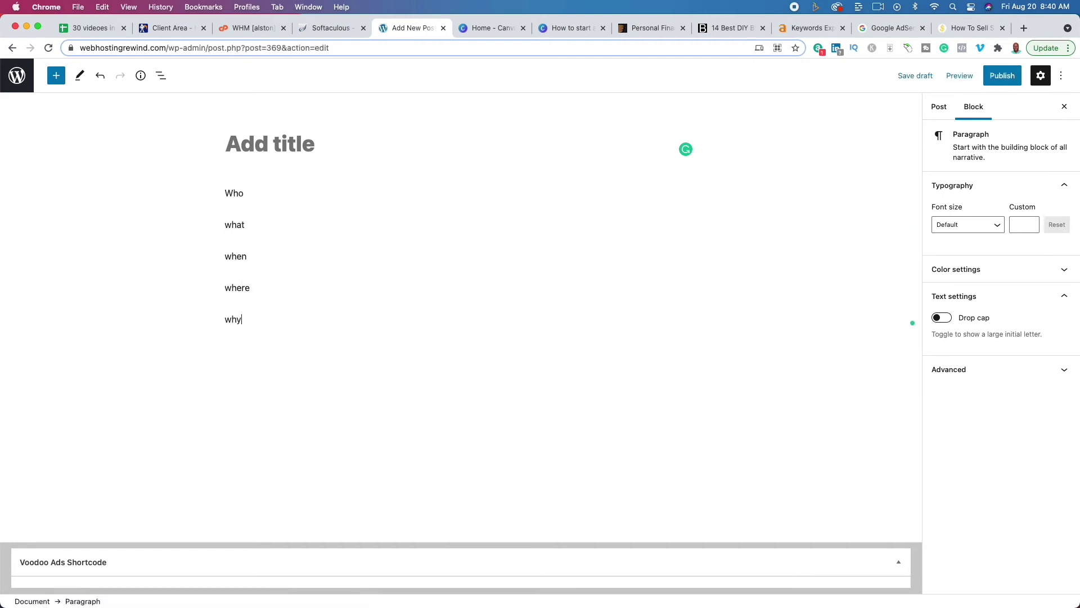
key(Return)
text(how)
key(Return)
- Copy the keyword "529 college savings plan" from the Ahrefs matching terms and paste it as the WordPress post's title
click(804, 29)
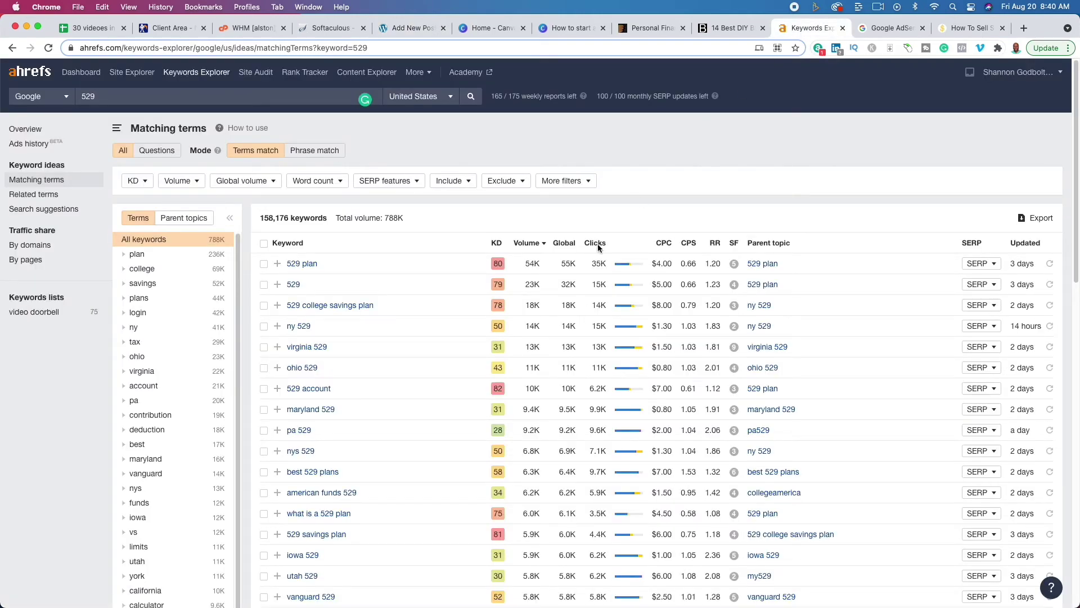
drag(392, 309, 284, 303)
key(super+c)
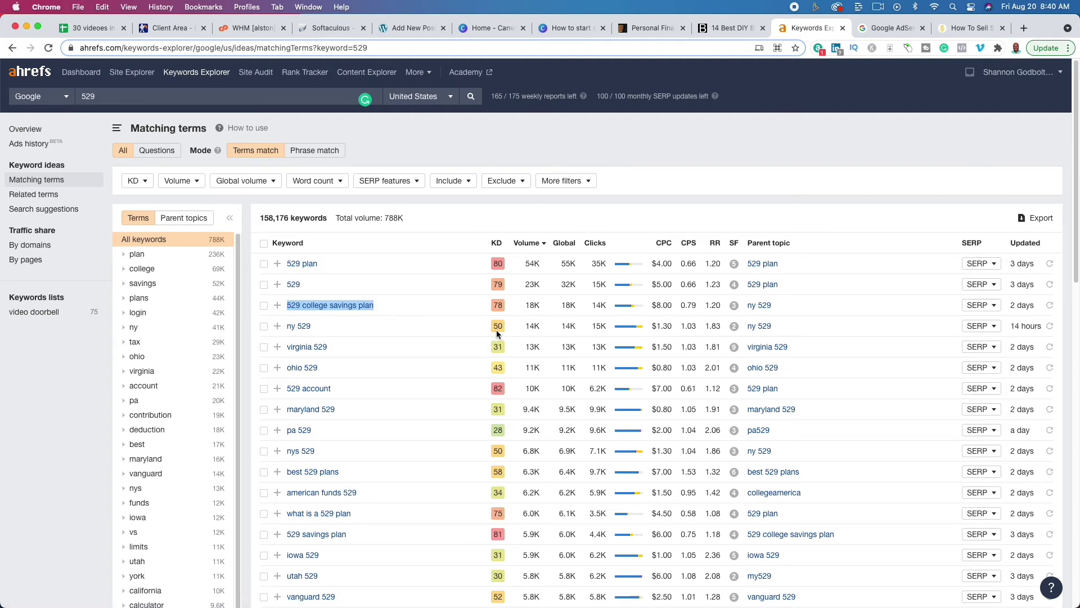
click(399, 30)
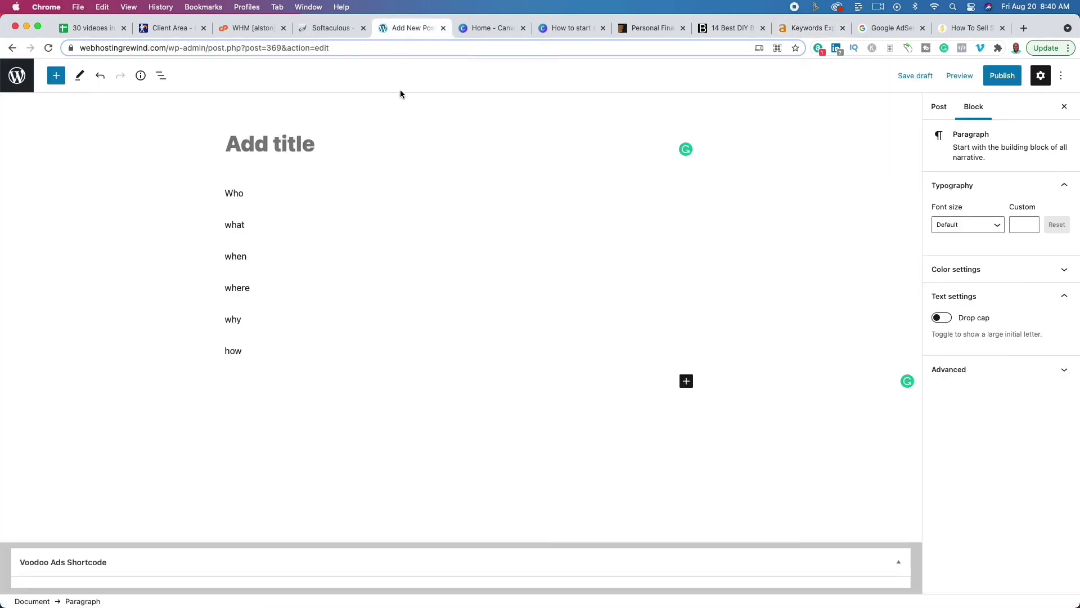
click(341, 144)
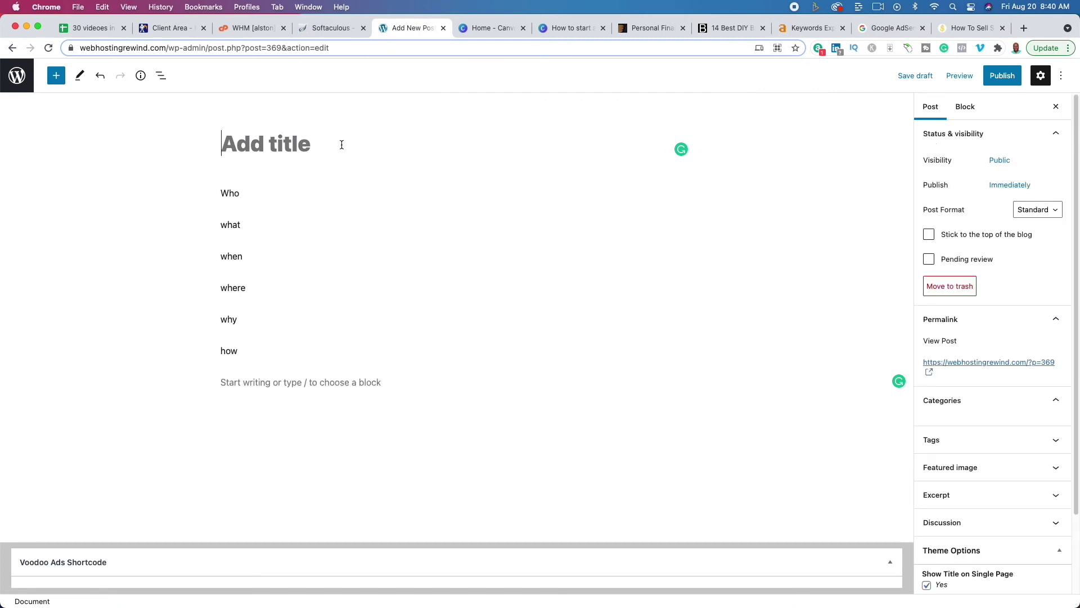
key(super+v)
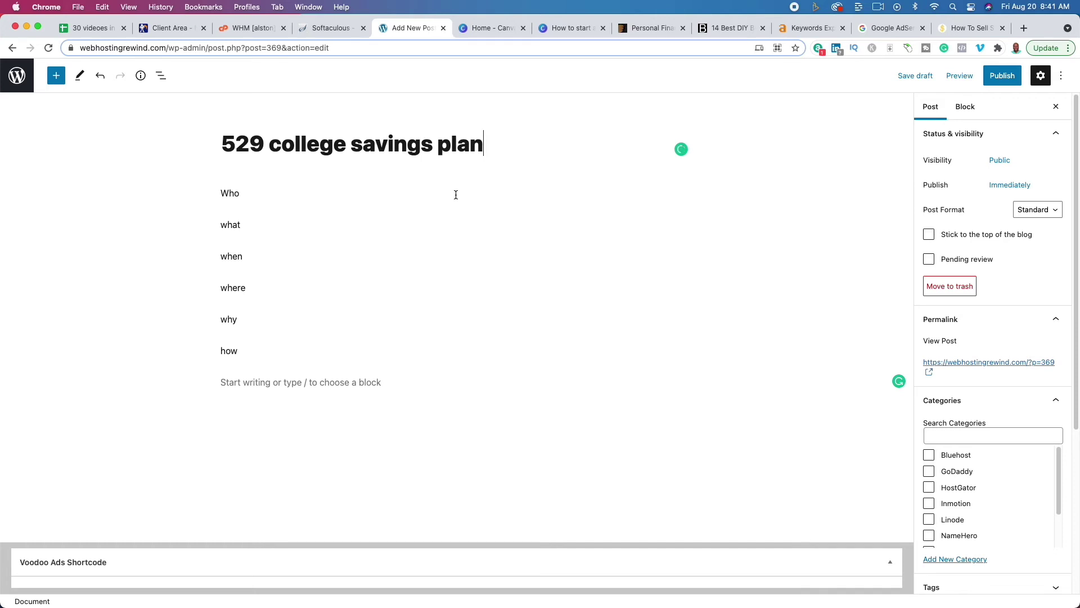
- Extend the first two paragraphs to "Who needs a 529 college saving plan" and "what is a 529 college saving plan"
click(423, 194)
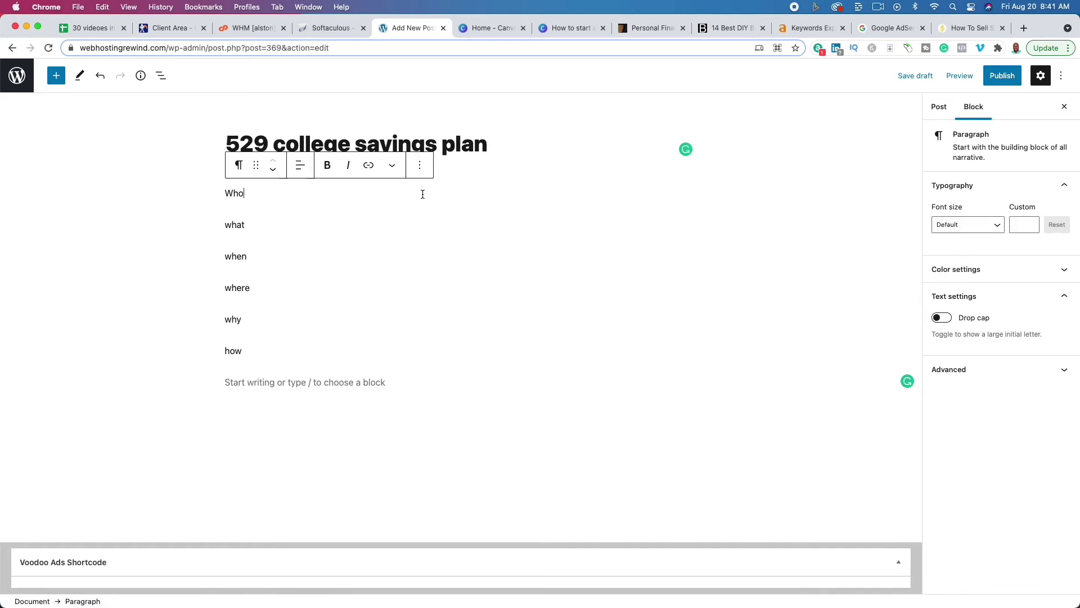
text(needs a 529 college saving plan)
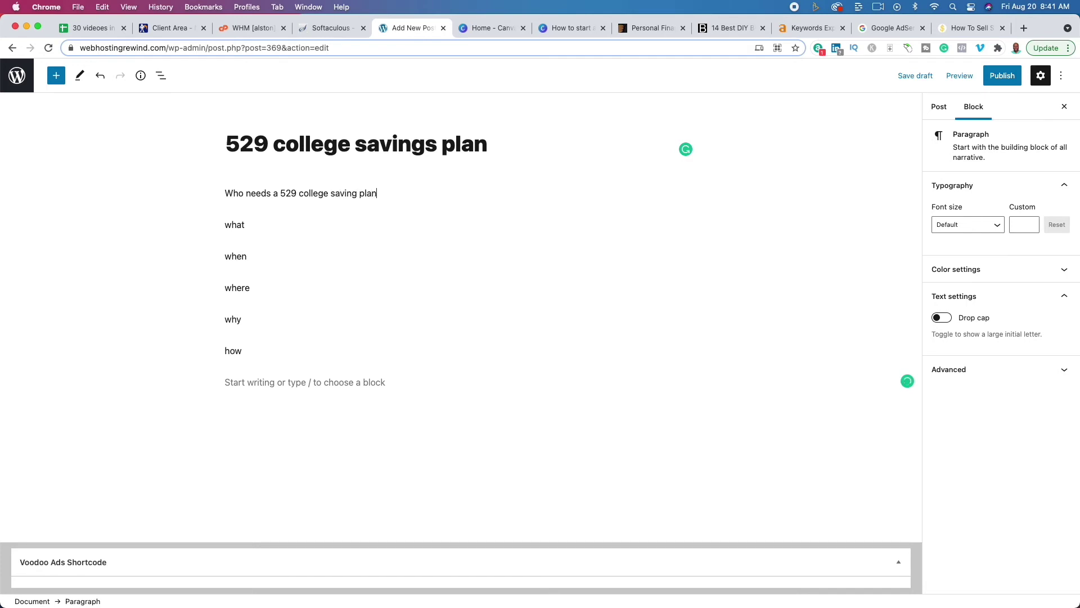
click(349, 225)
text(is a 529 college saving plan)
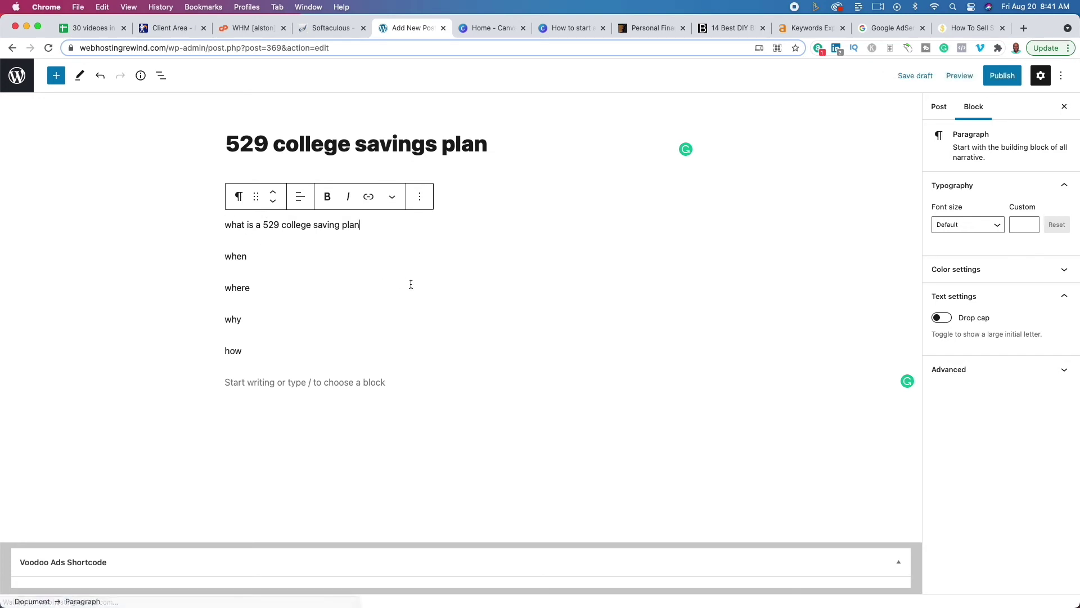
- Convert the "what is a 529 college saving plan" paragraph into an H2 heading
triple_click(318, 226)
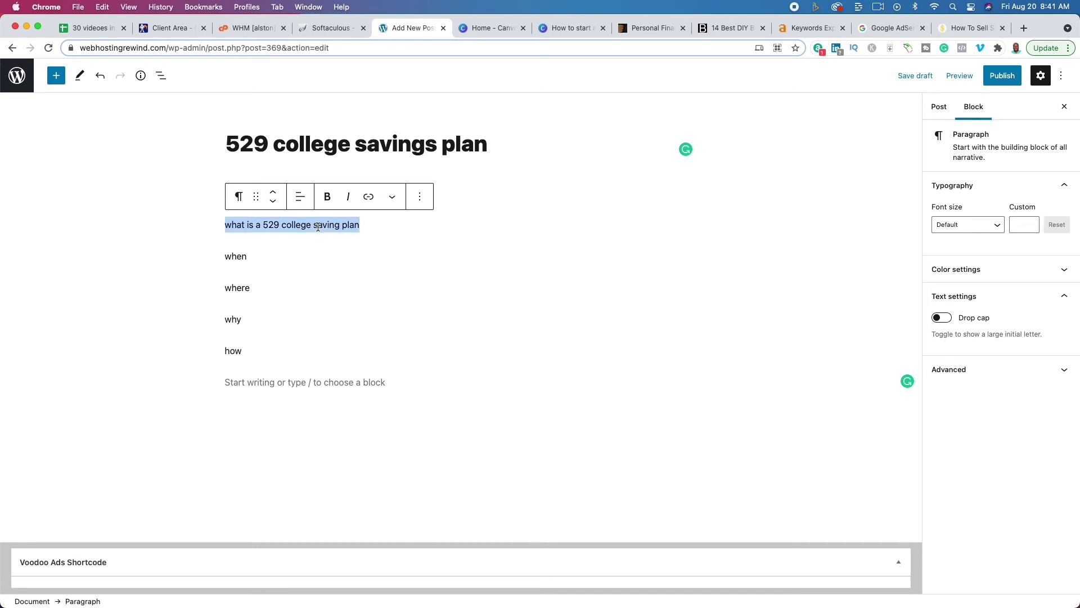
click(238, 196)
click(271, 257)
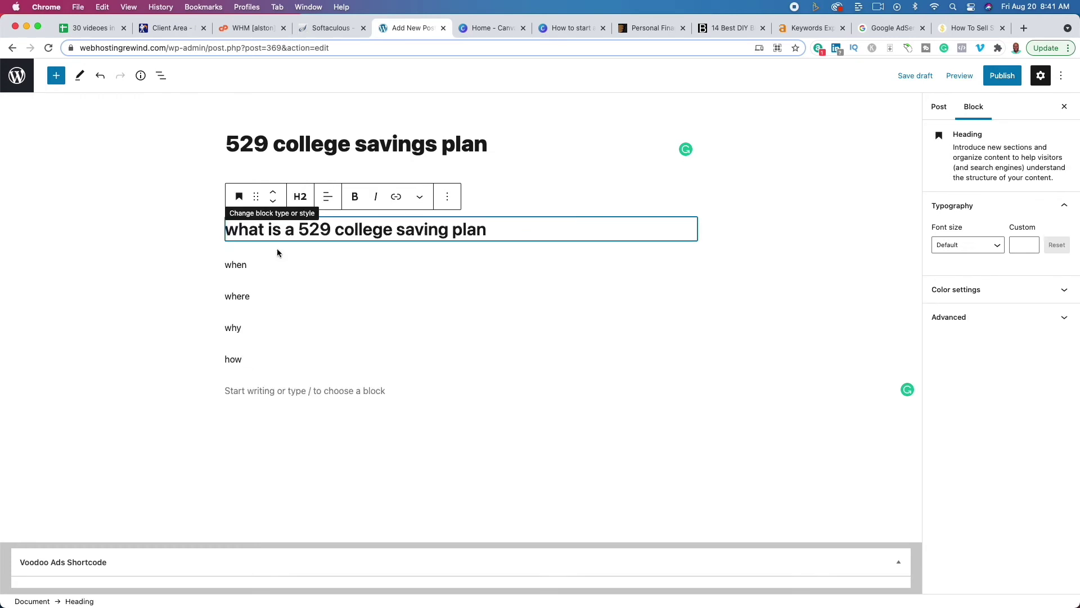
triple_click(319, 148)
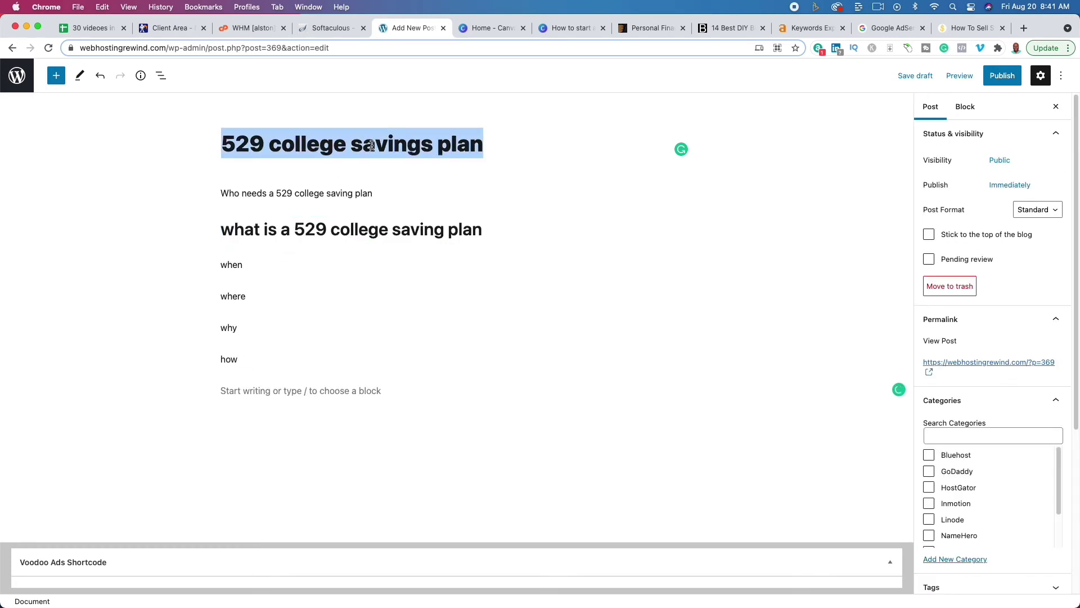
triple_click(337, 228)
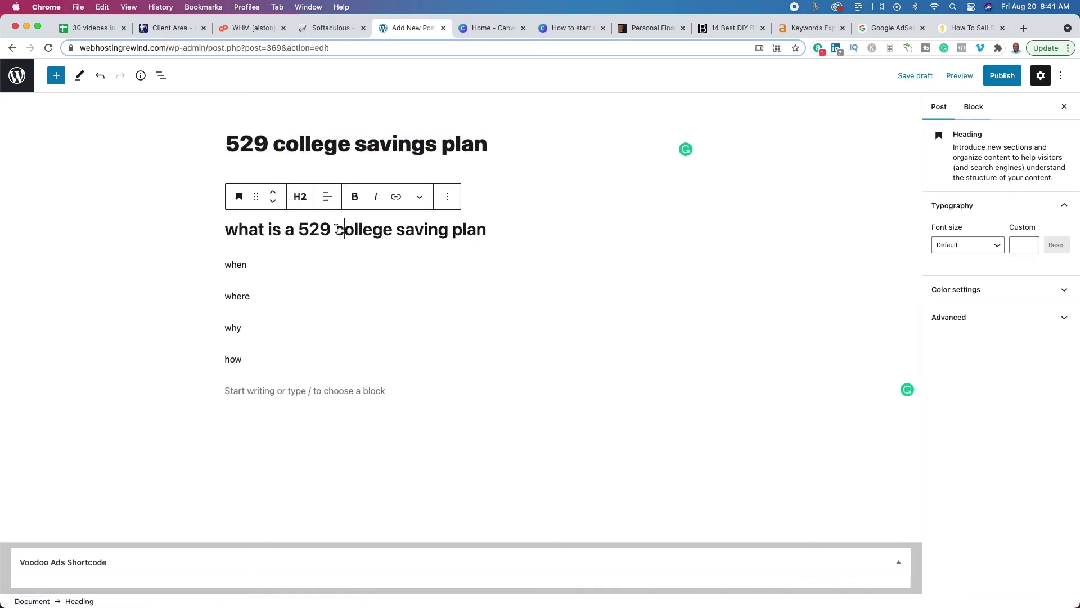
- Add a paragraph reading "529 saving" directly below the "what is a 529 college saving plan" heading
click(512, 230)
key(Return)
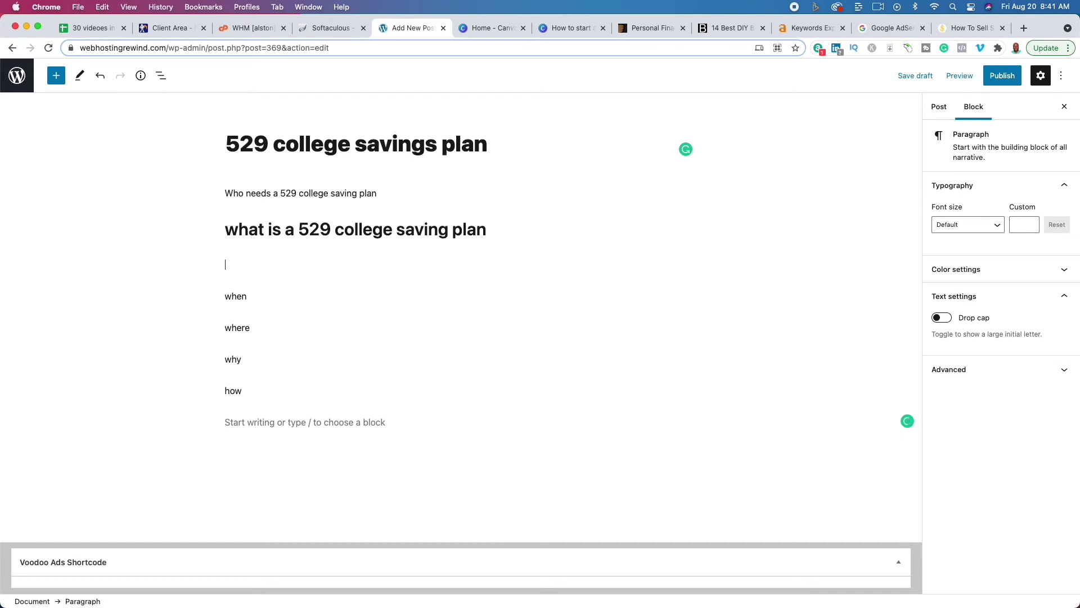
text(529 saving)
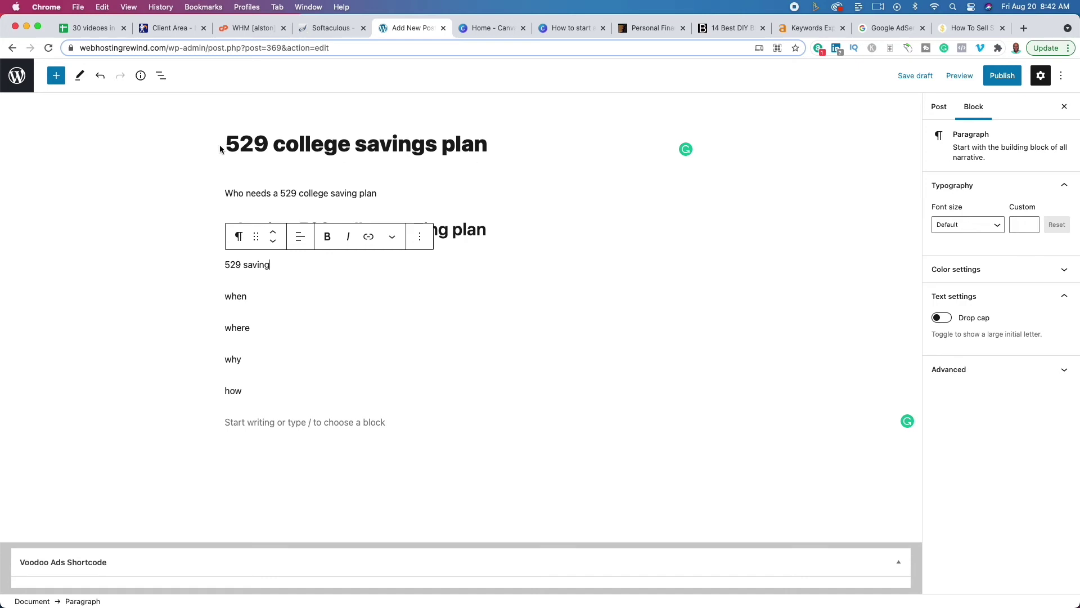
drag(227, 144, 482, 148)
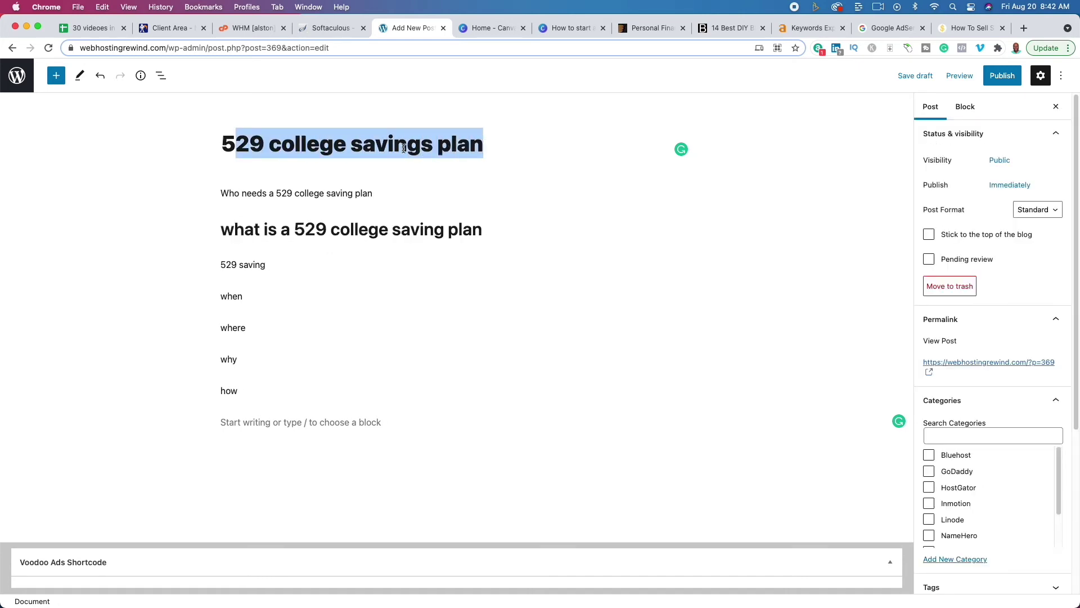
click(417, 185)
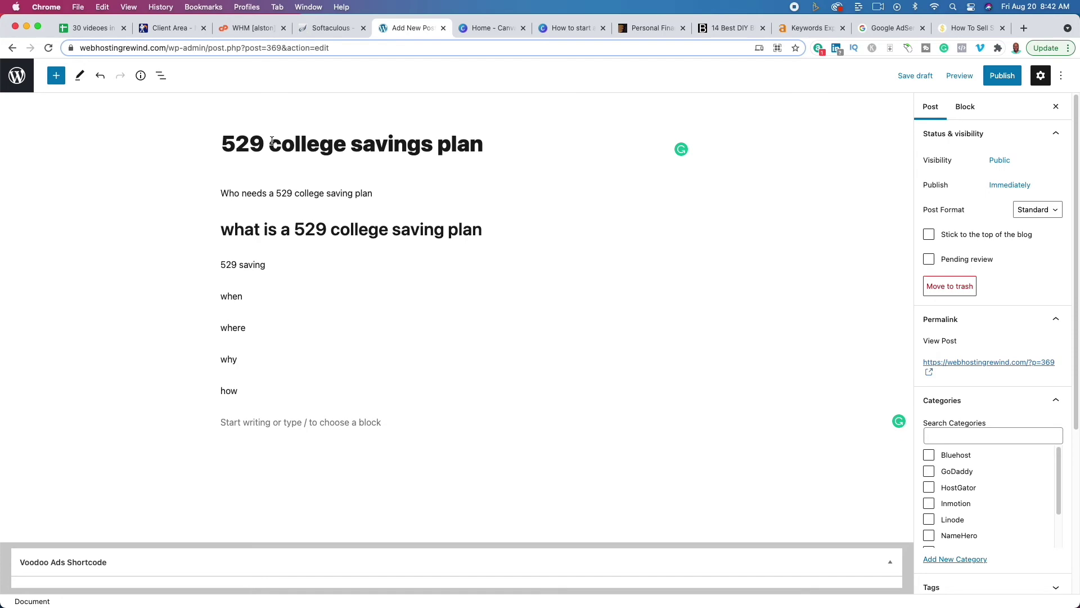
- Examine the Making Sense of Cents stickers article for how its title, introduction and section headings are structured
click(968, 29)
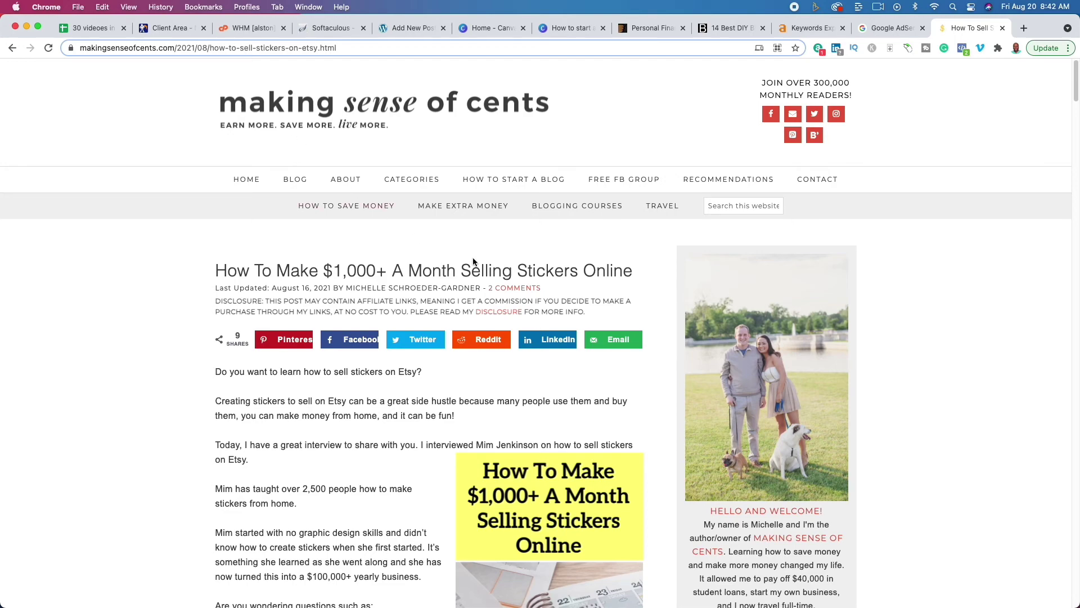
scroll(389, 299, down, 10)
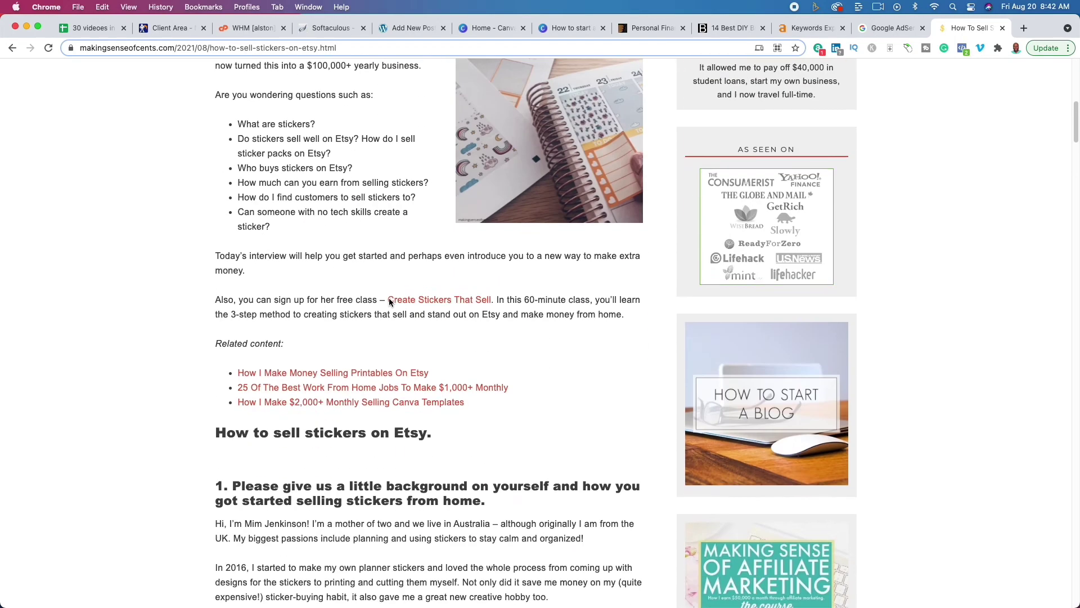
scroll(389, 298, up, 10)
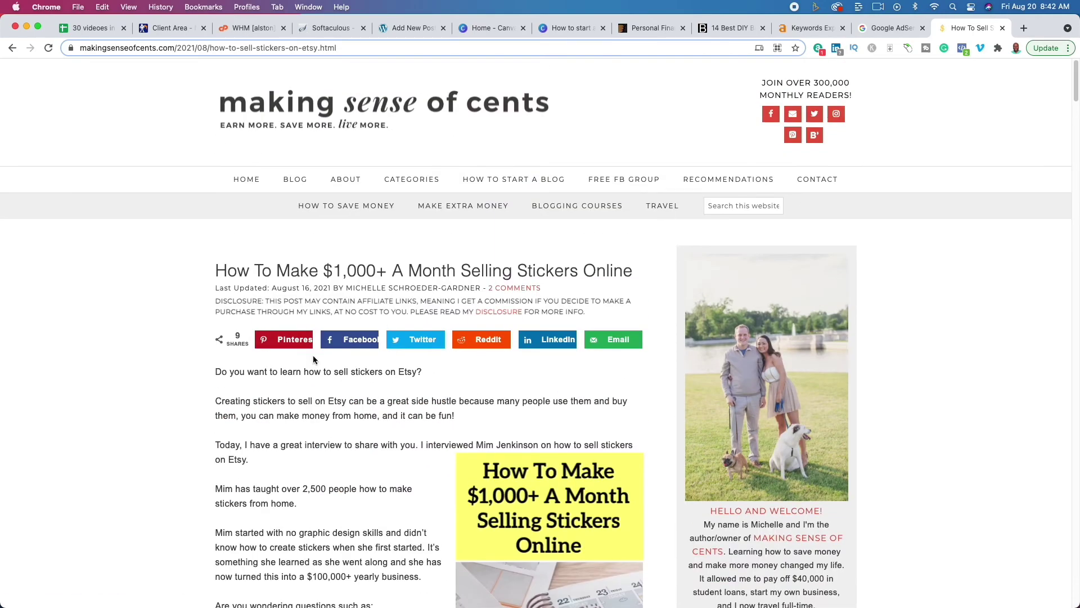
scroll(277, 368, down, 8)
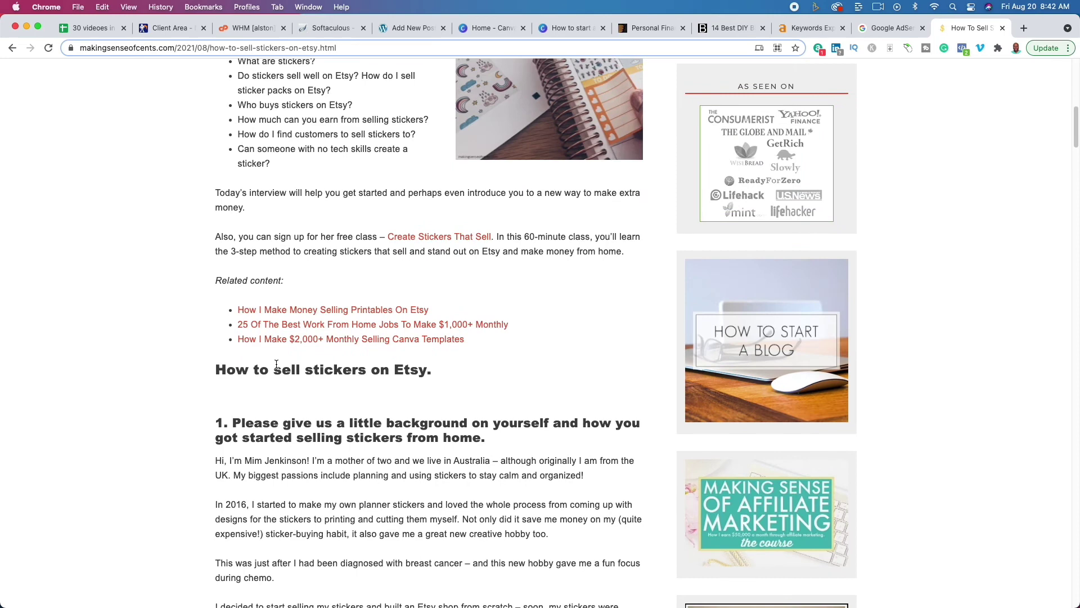
scroll(277, 364, up, 10)
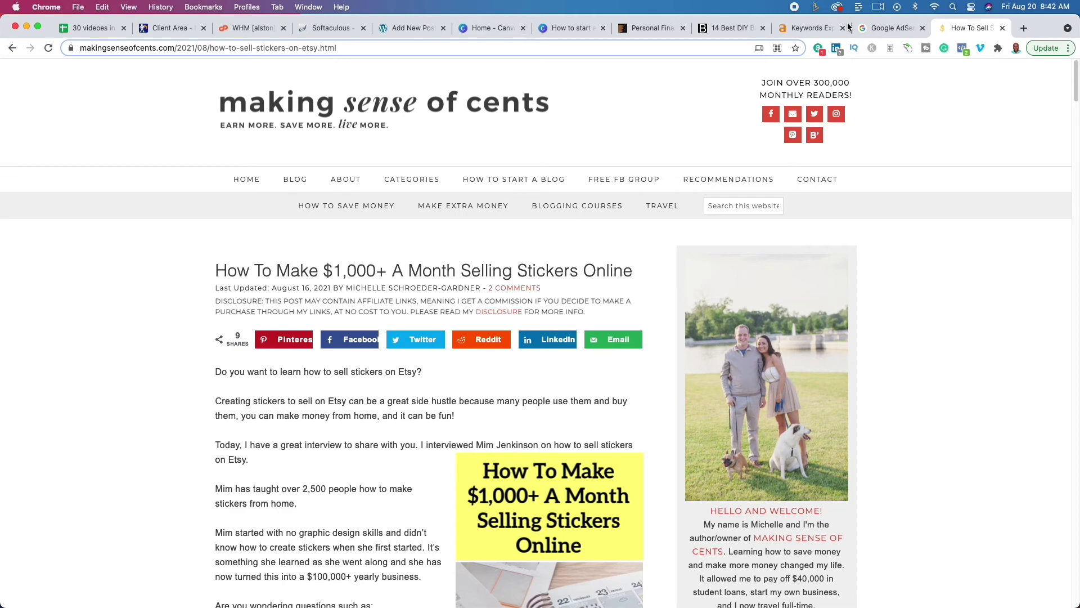
- In the WordPress draft, extend the post title to "529 college savings plan: Everything You Need To Know"
click(397, 27)
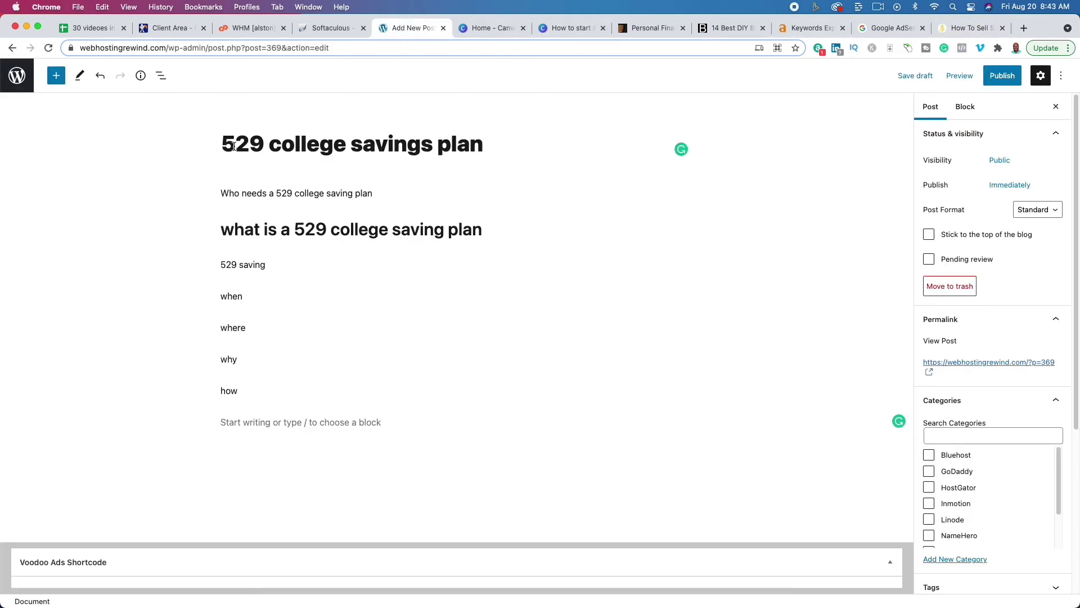
click(485, 148)
text(: Everything Yo)
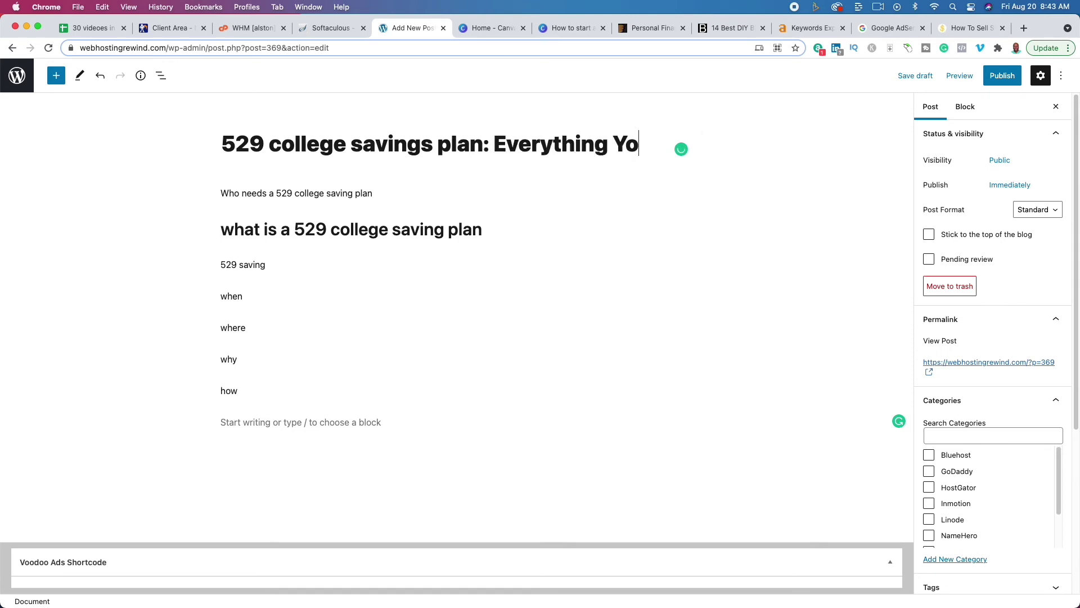
text(u Need To Know)
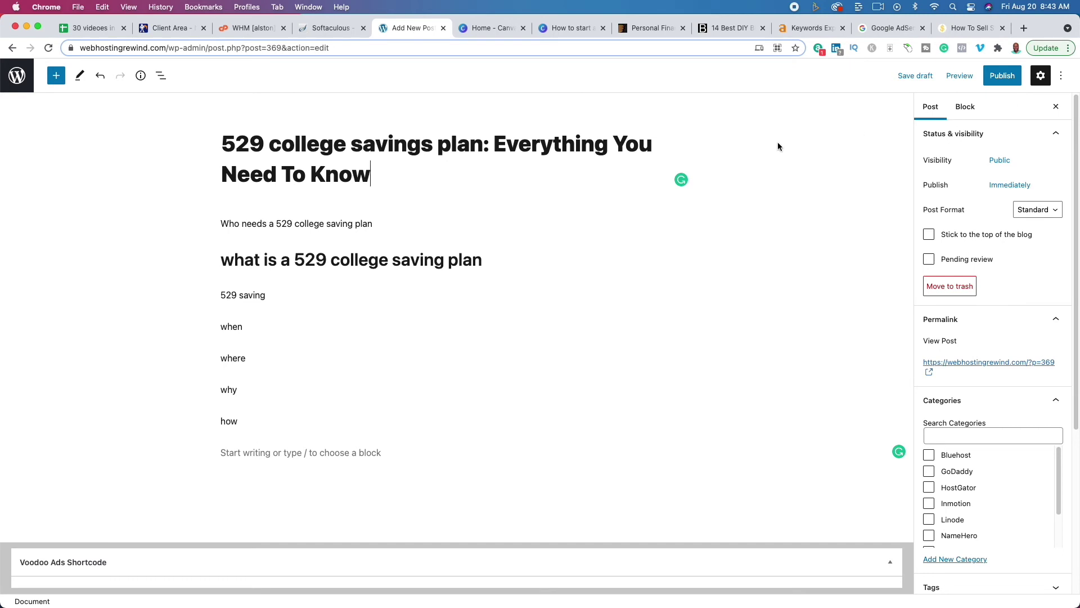
- Show slide 4 of the Canva steps presentation, and skim the Making Sense of Cents stickers article for ways a blog makes money
click(574, 29)
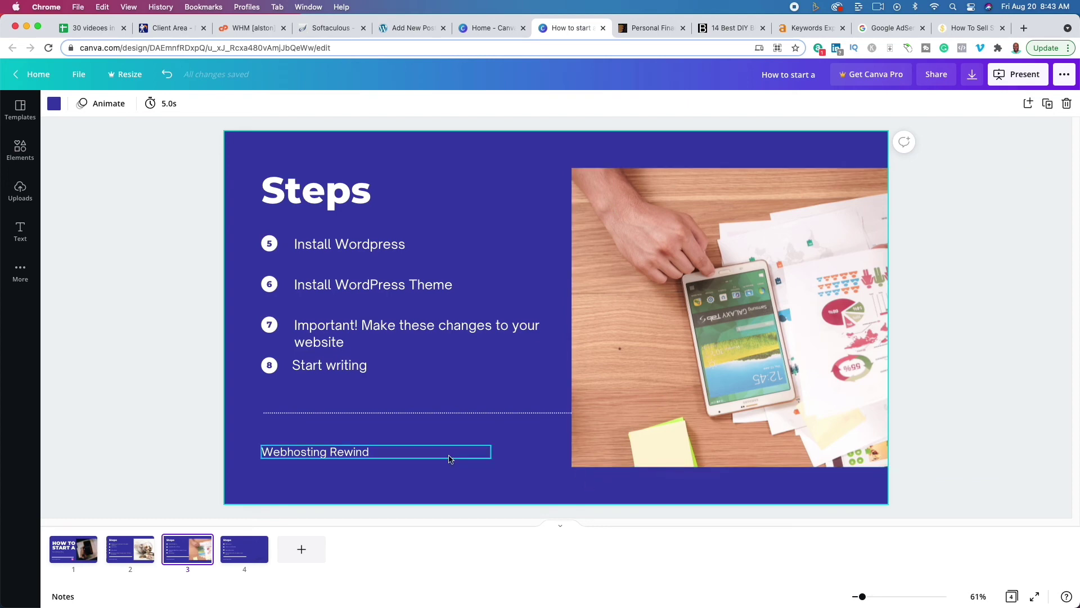
click(248, 549)
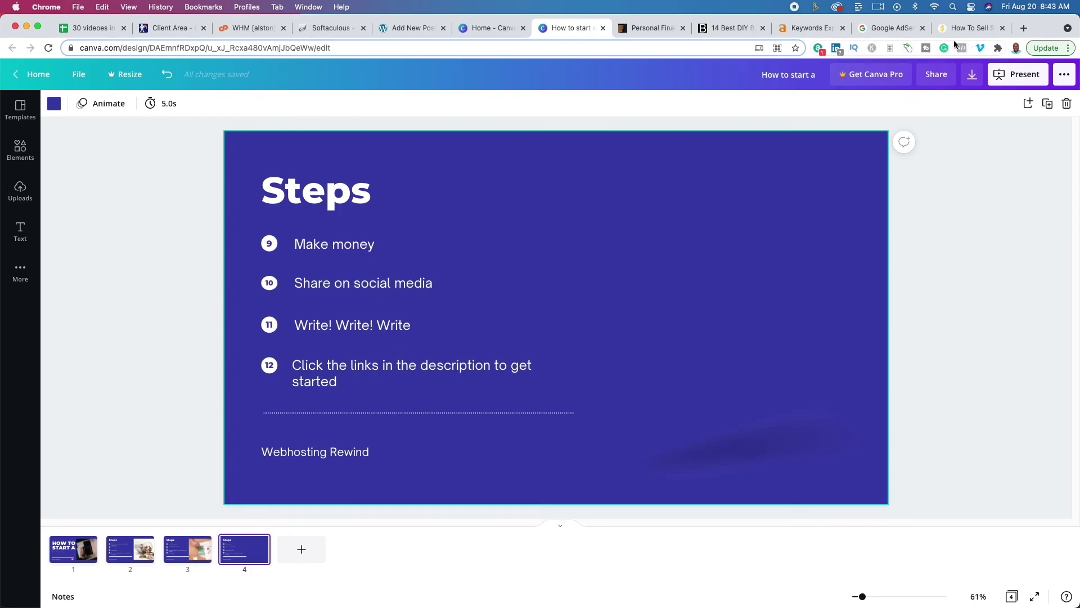
click(969, 28)
scroll(281, 309, down, 12)
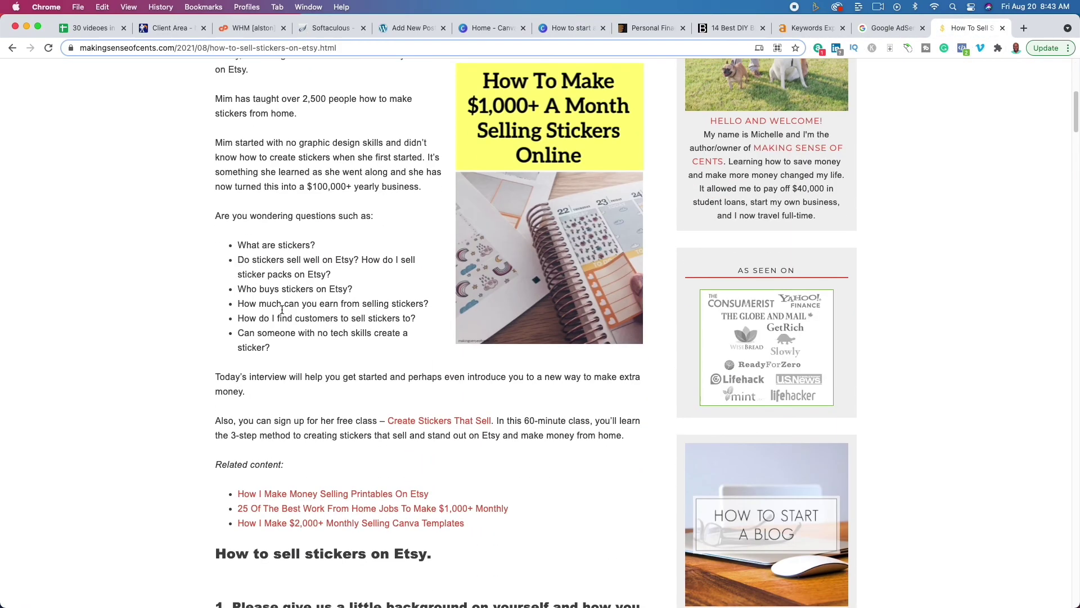
scroll(281, 308, down, 15)
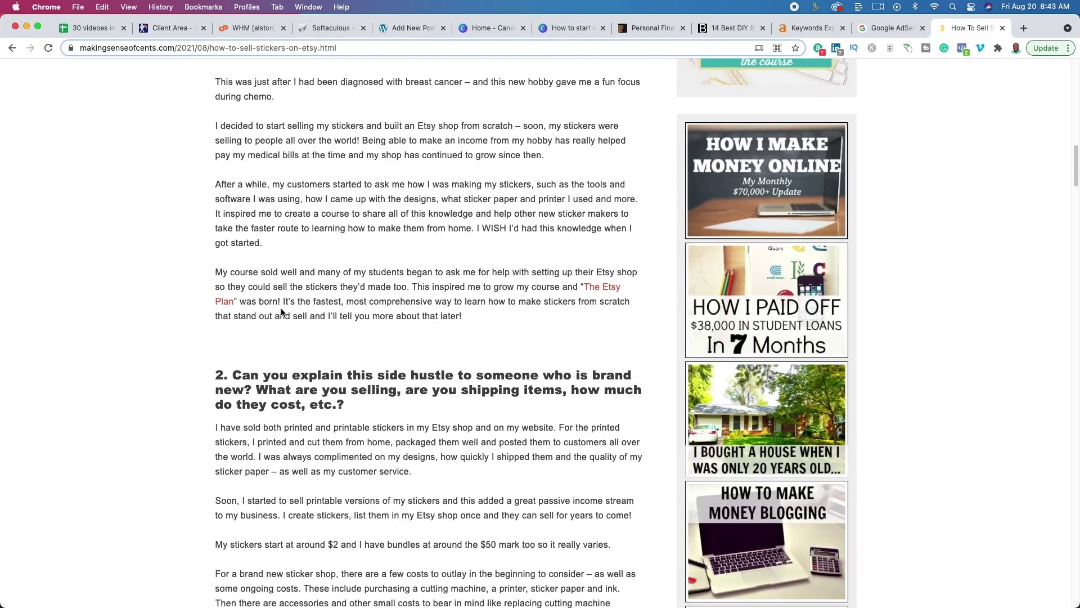
scroll(281, 308, down, 4)
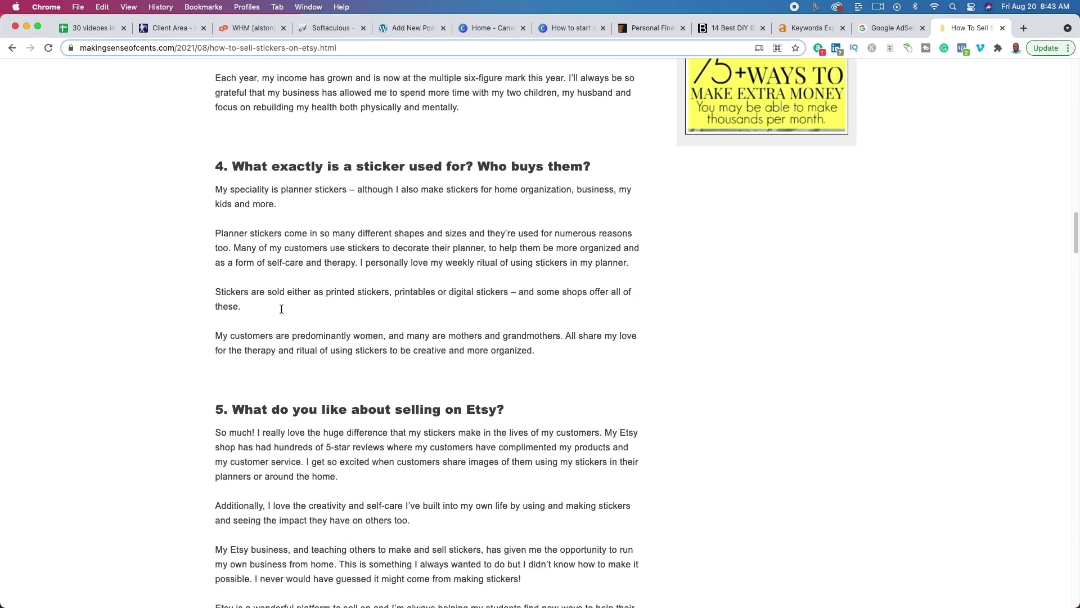
scroll(281, 308, up, 20)
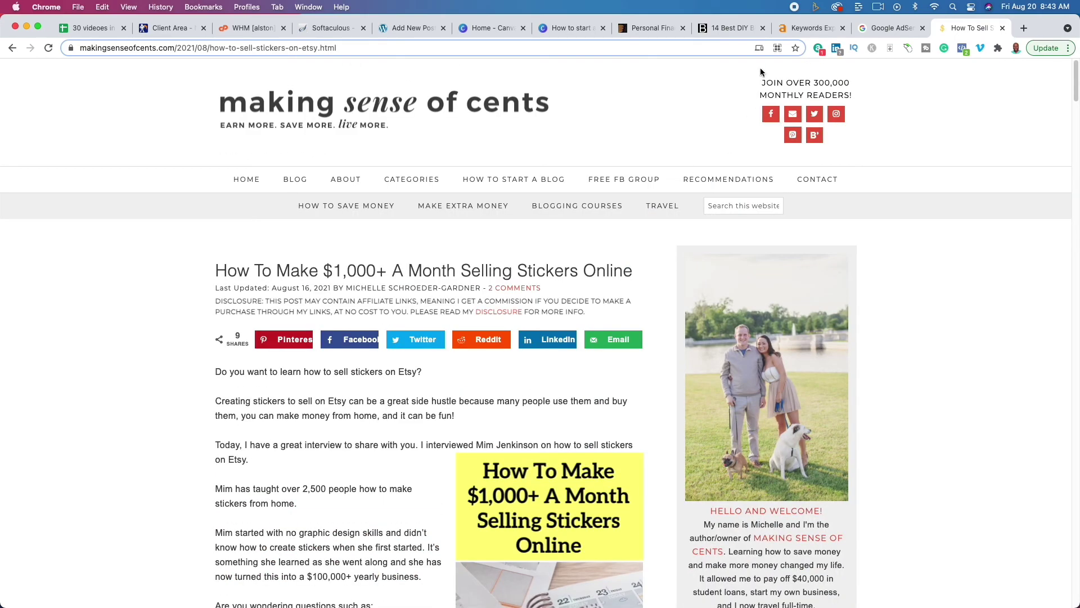
- View the Google AdSense start page as an advertising option for the blog
click(888, 28)
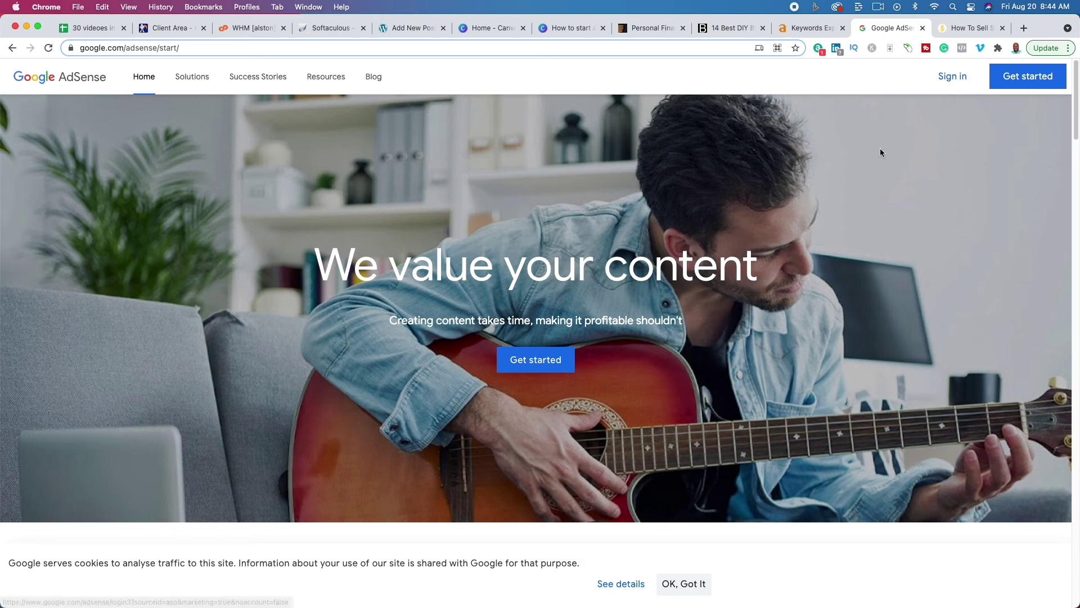
click(802, 33)
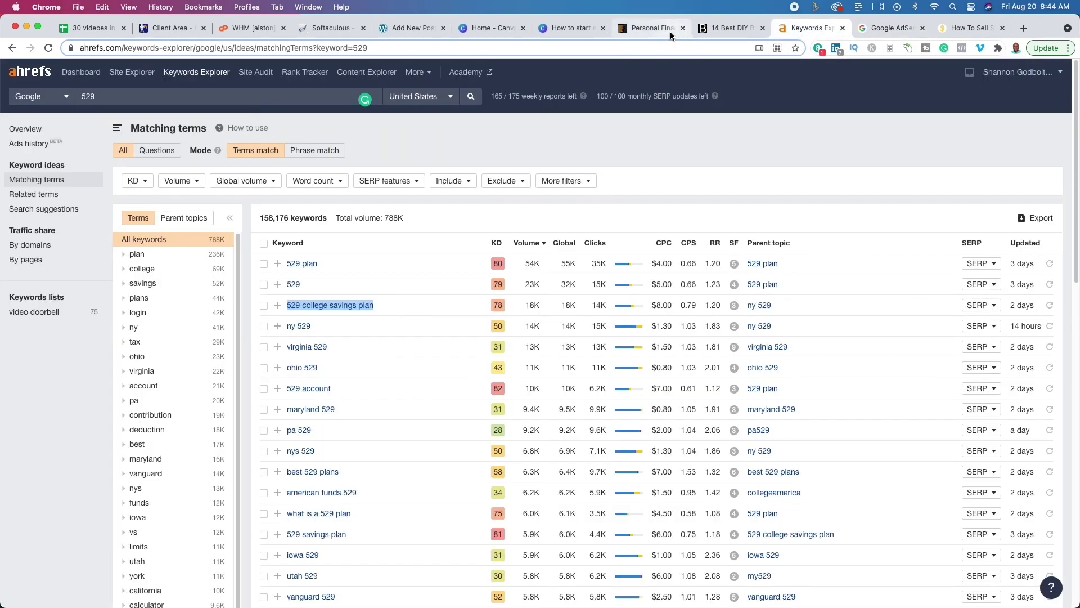
click(734, 30)
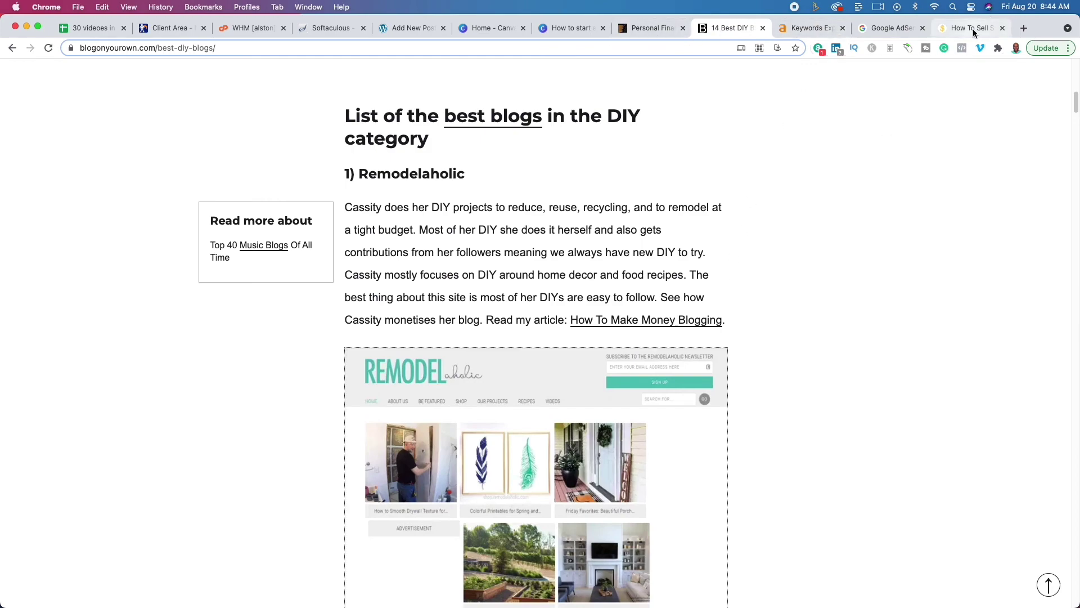
- Examine the stickers article on Making Sense of Cents for links placed within its numbered sections
click(973, 29)
scroll(412, 358, down, 10)
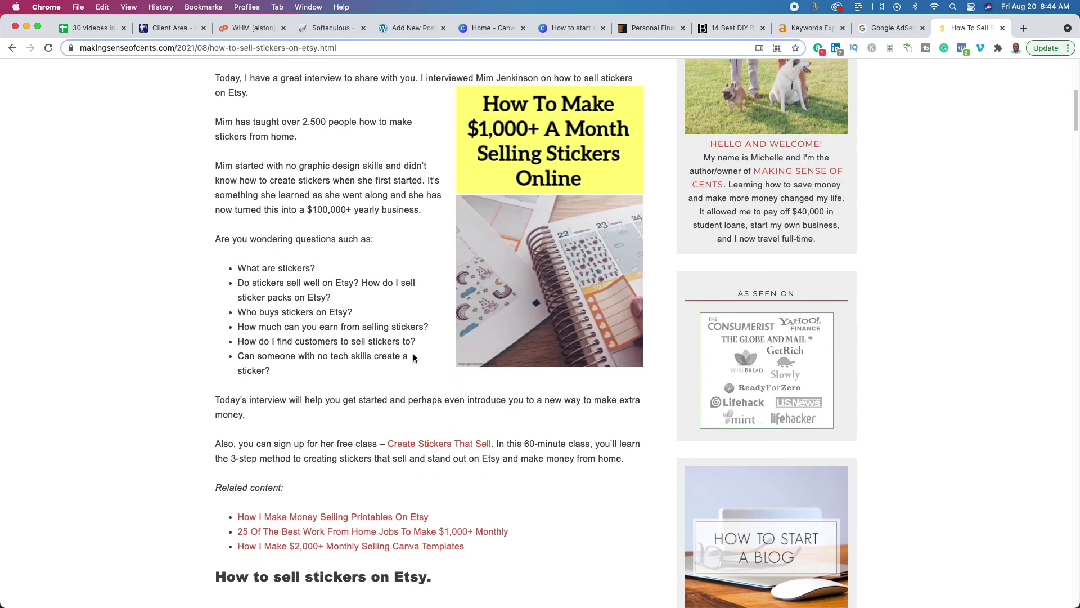
scroll(274, 349, down, 12)
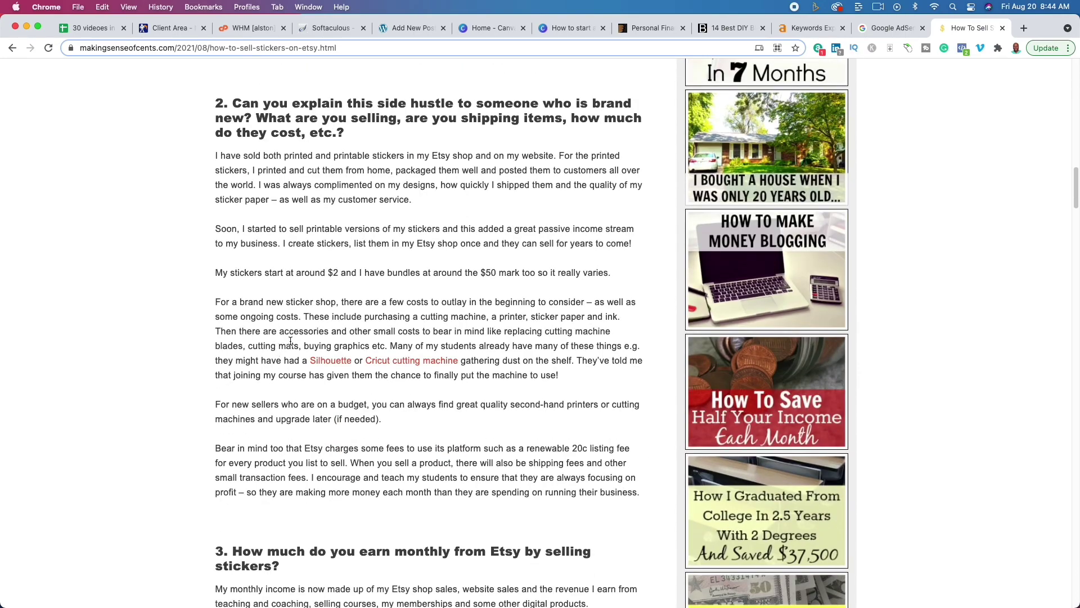
scroll(290, 340, down, 8)
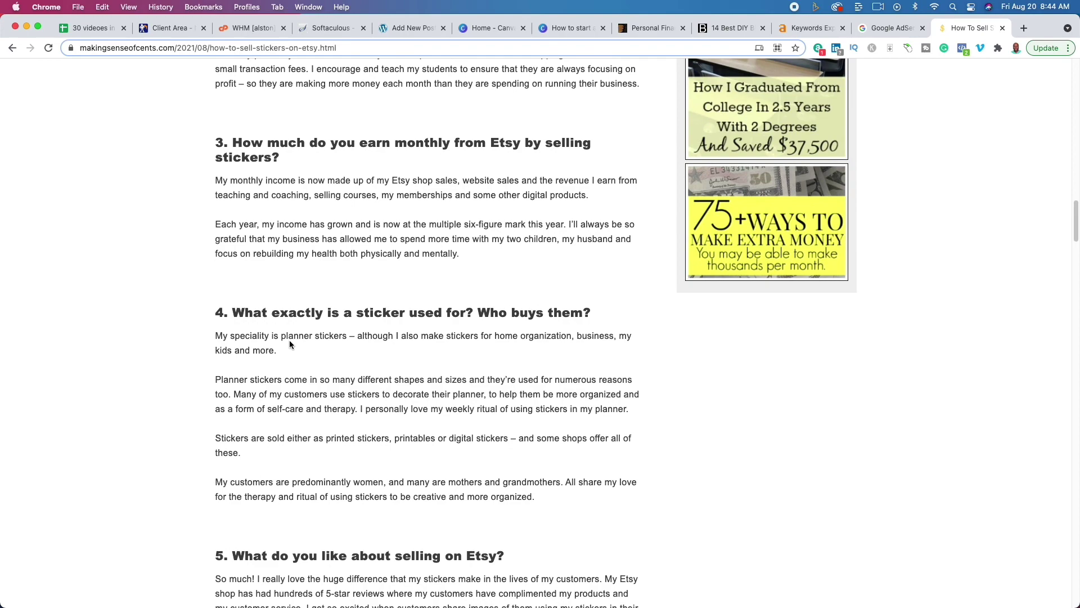
scroll(289, 339, down, 12)
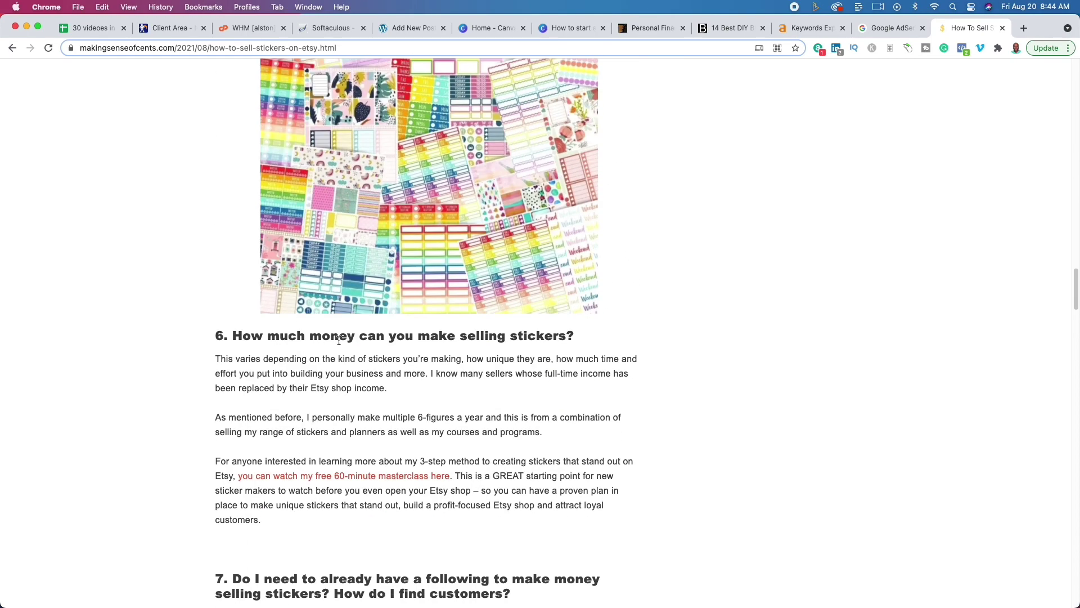
scroll(341, 339, down, 7)
scroll(361, 332, down, 5)
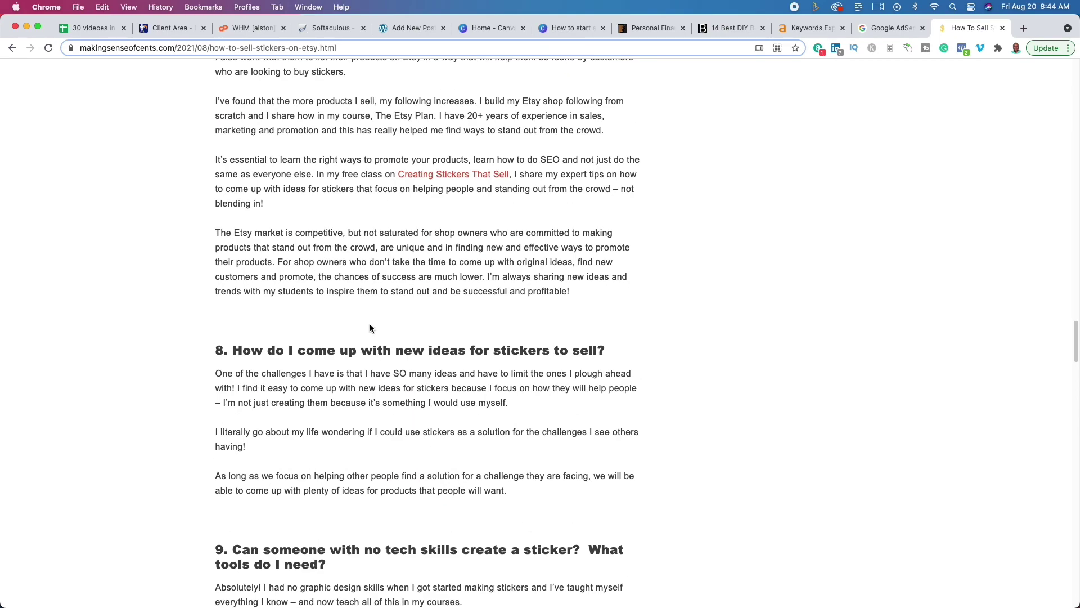
- Highlight the affiliate links disclosure beneath the stickers article's title to read it
scroll(369, 328, up, 20)
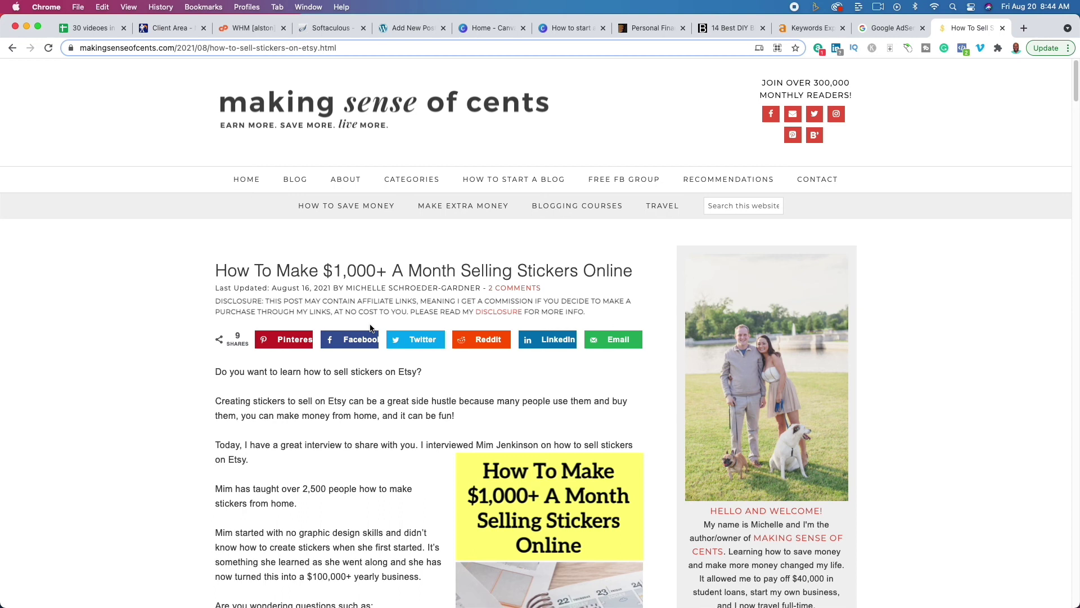
drag(237, 300, 453, 299)
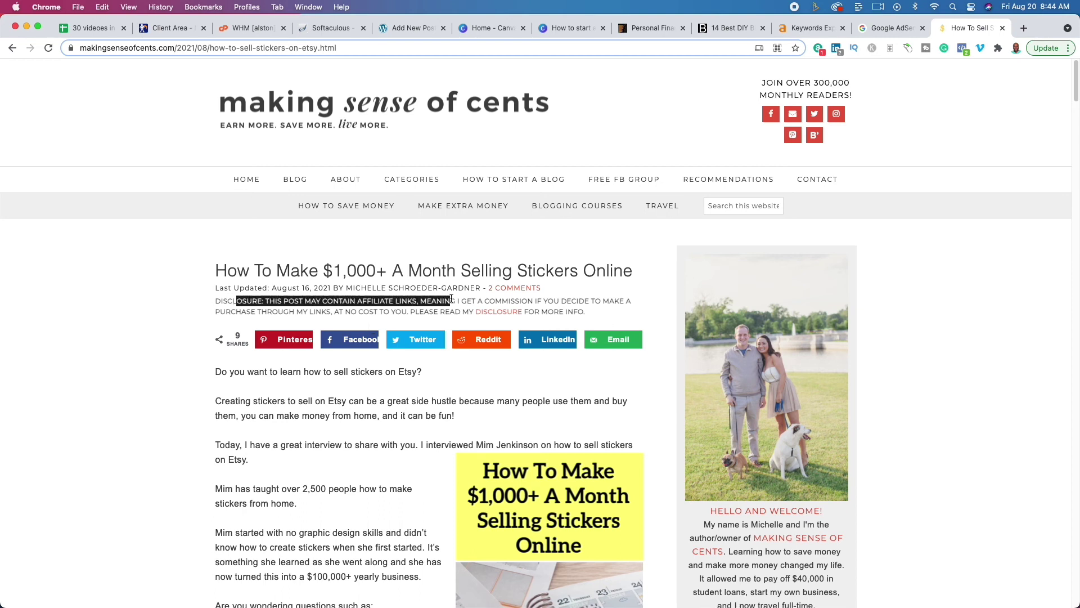
click(154, 374)
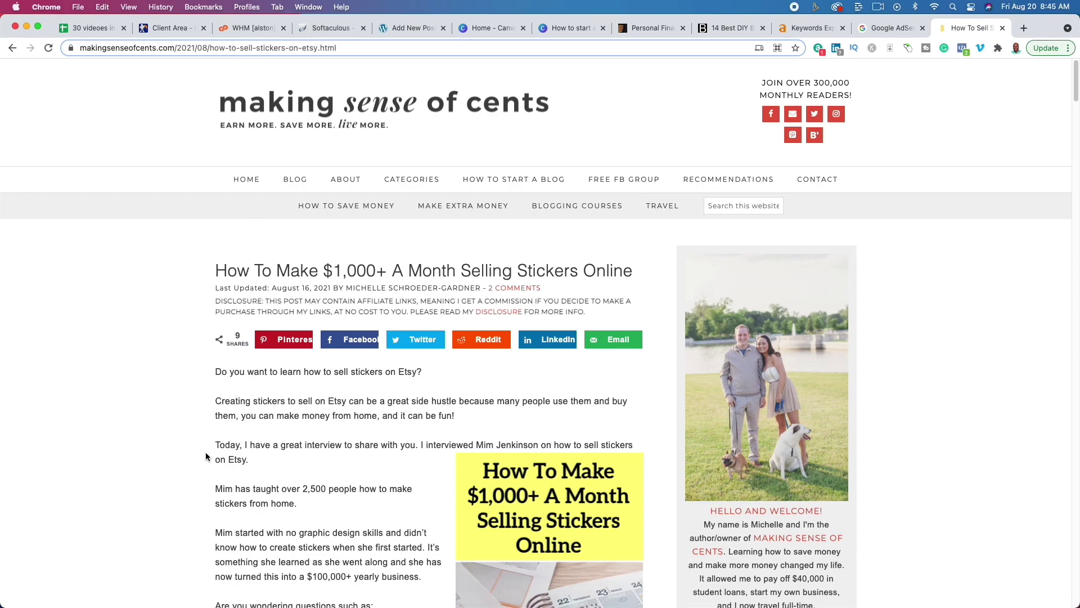
- Review the stickers article's opening sections together with the promotional banners beside the text
scroll(206, 456, down, 18)
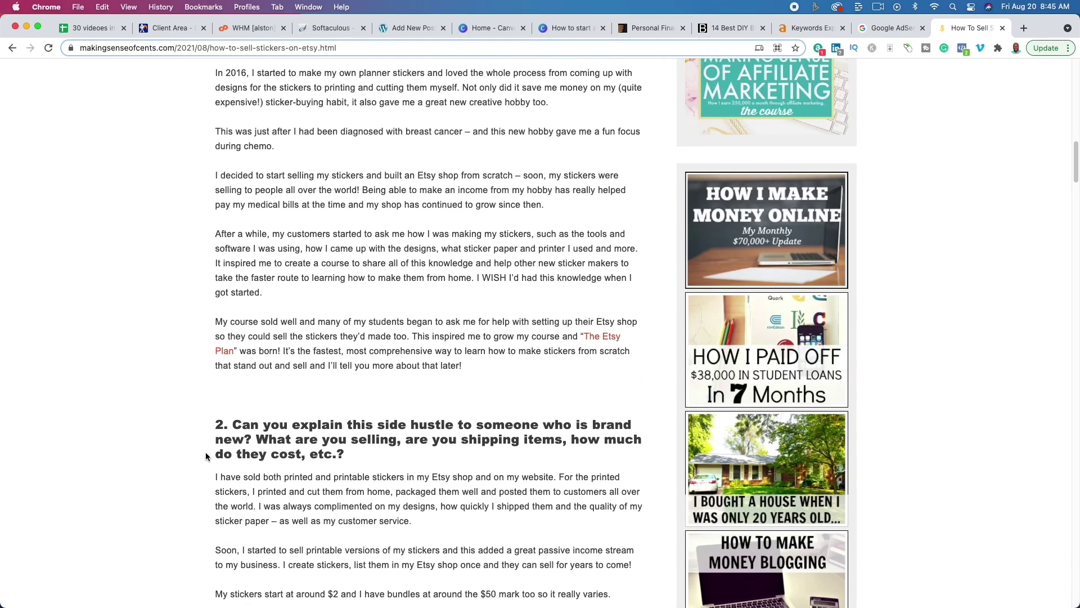
scroll(206, 455, down, 7)
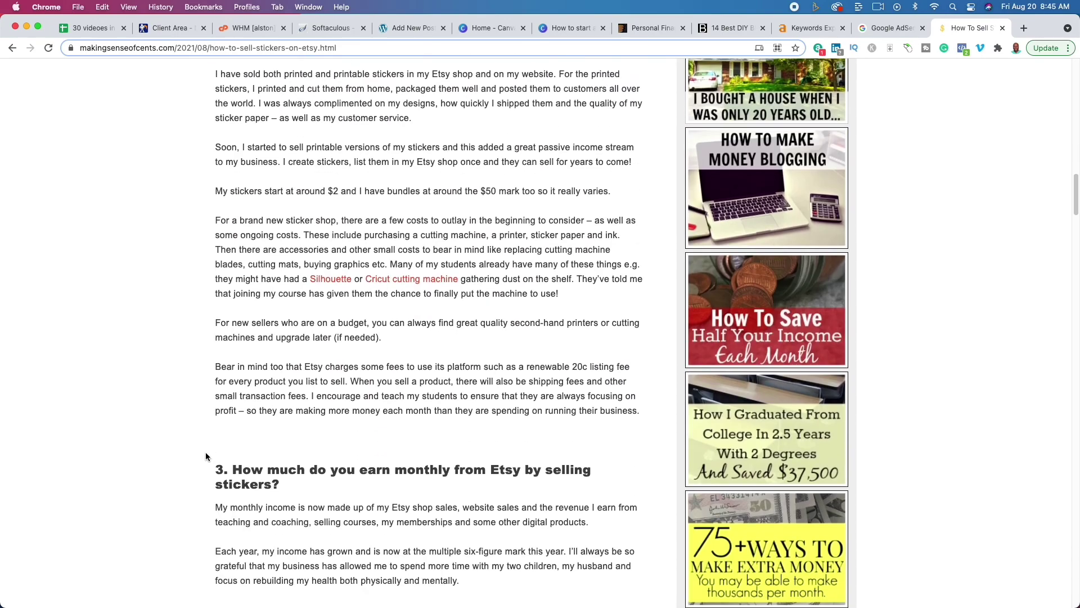
scroll(206, 456, up, 20)
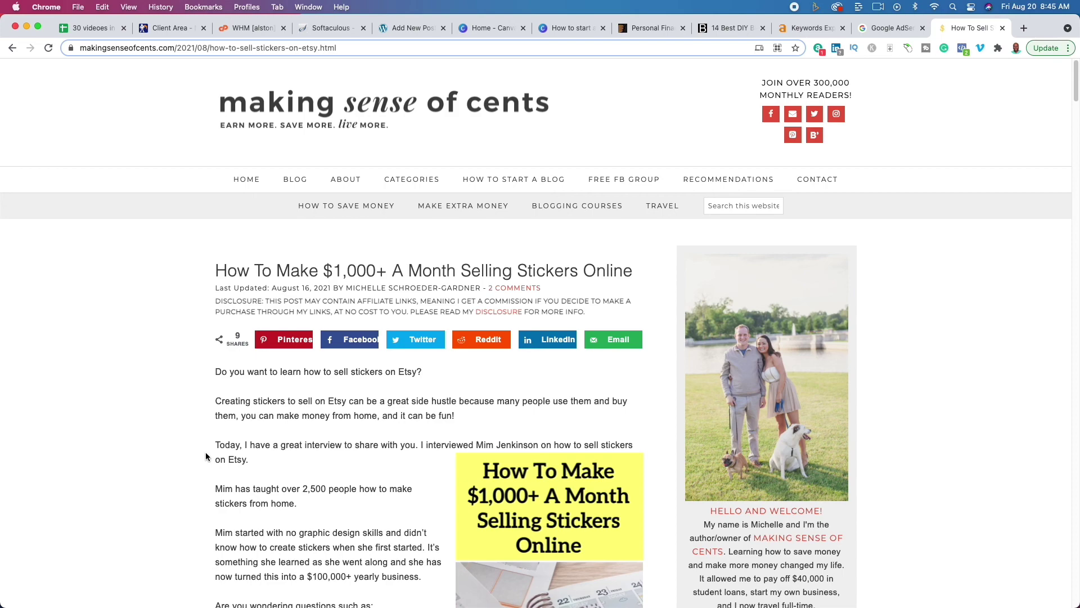
scroll(968, 509, down, 3)
scroll(925, 501, down, 10)
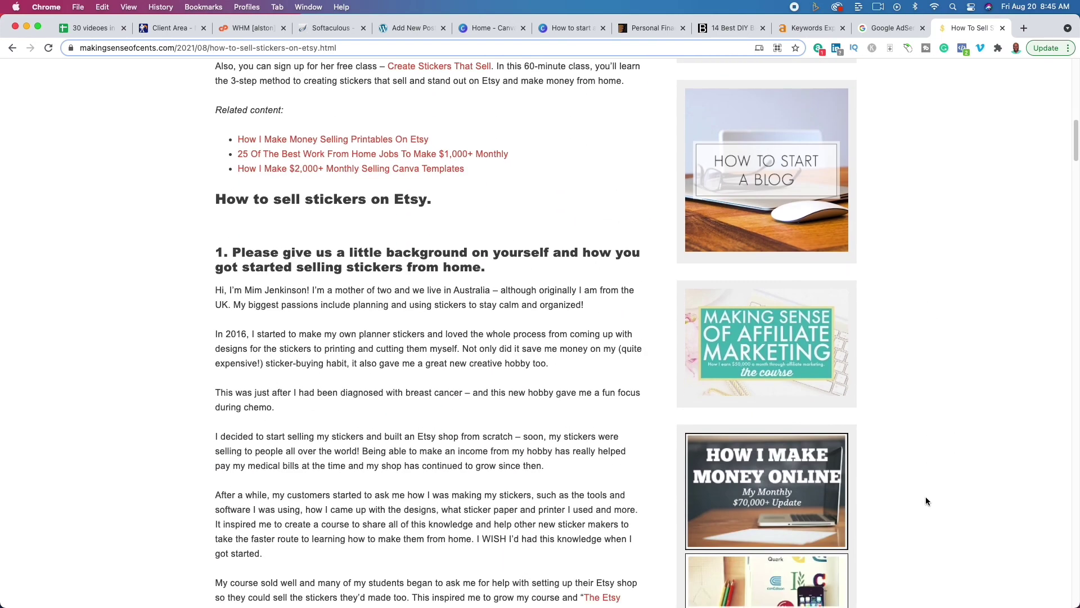
scroll(926, 496, down, 10)
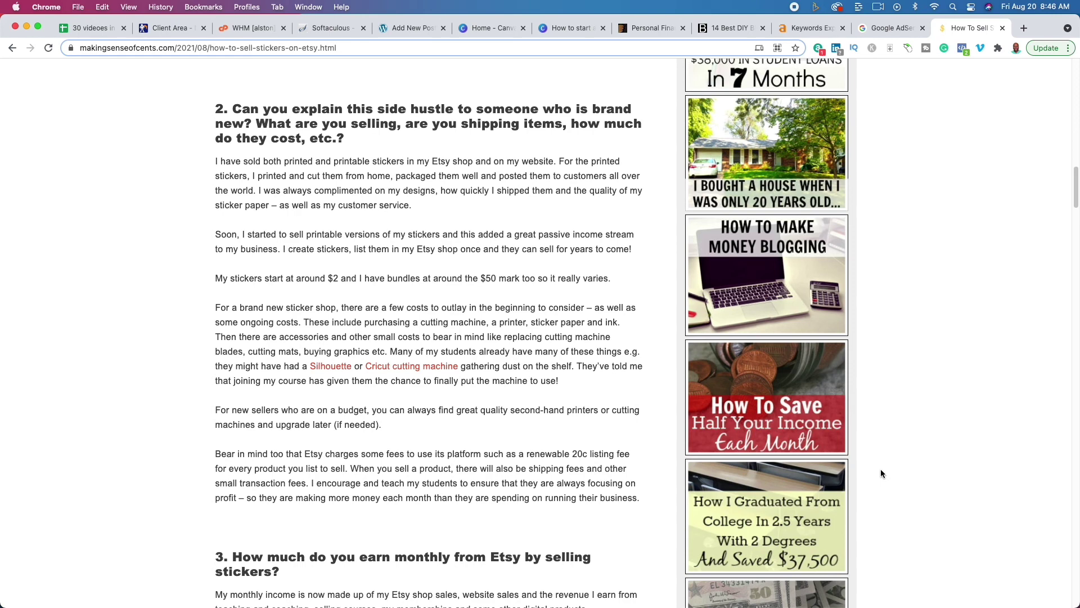
scroll(852, 292, down, 1)
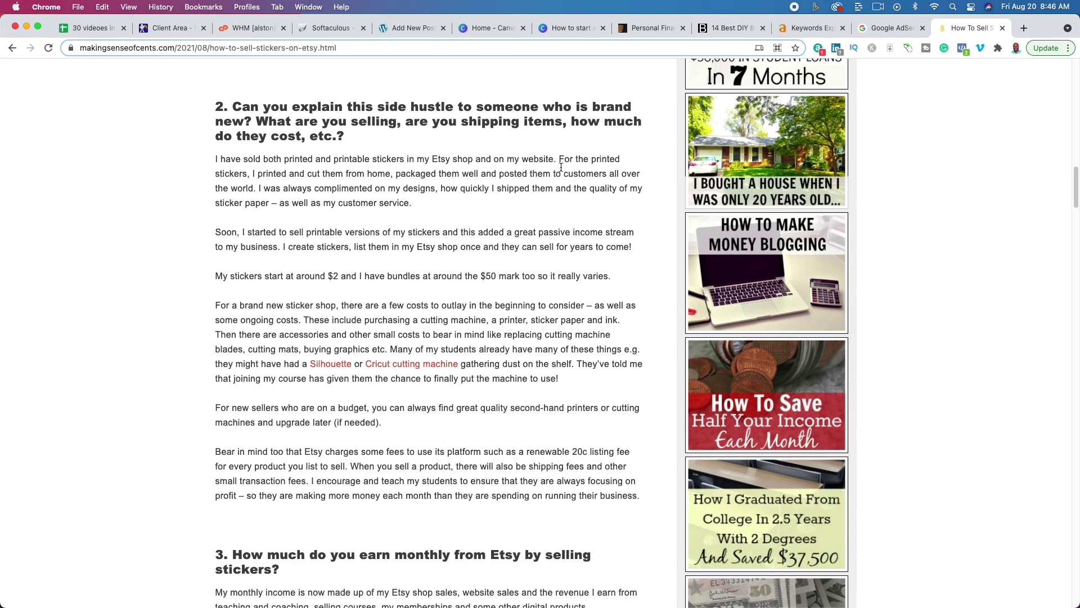
- Switch to the Canva presentation's slide listing steps 9 to 12
click(560, 29)
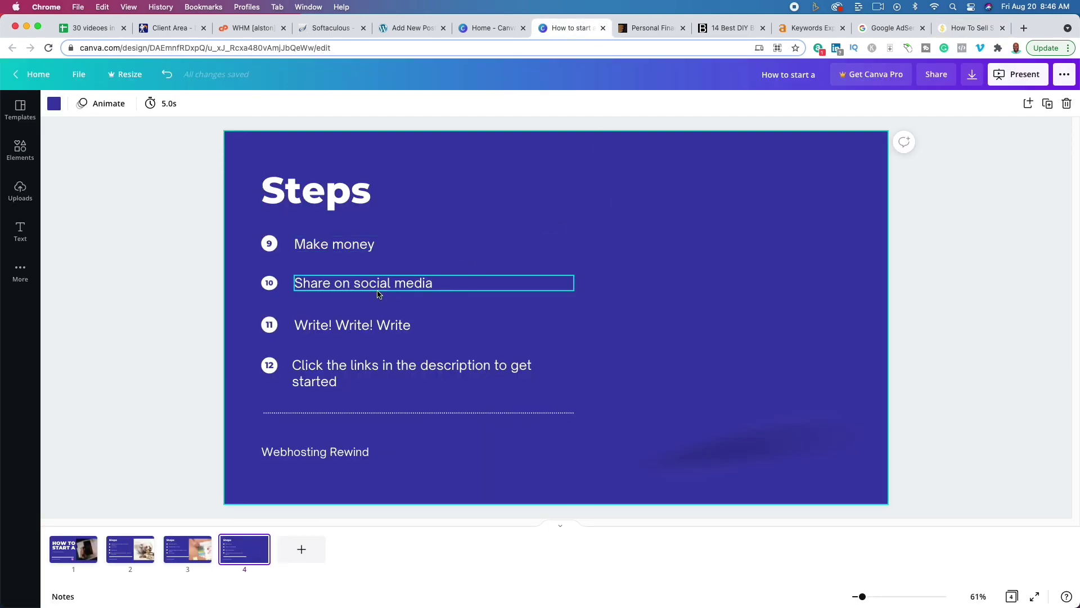